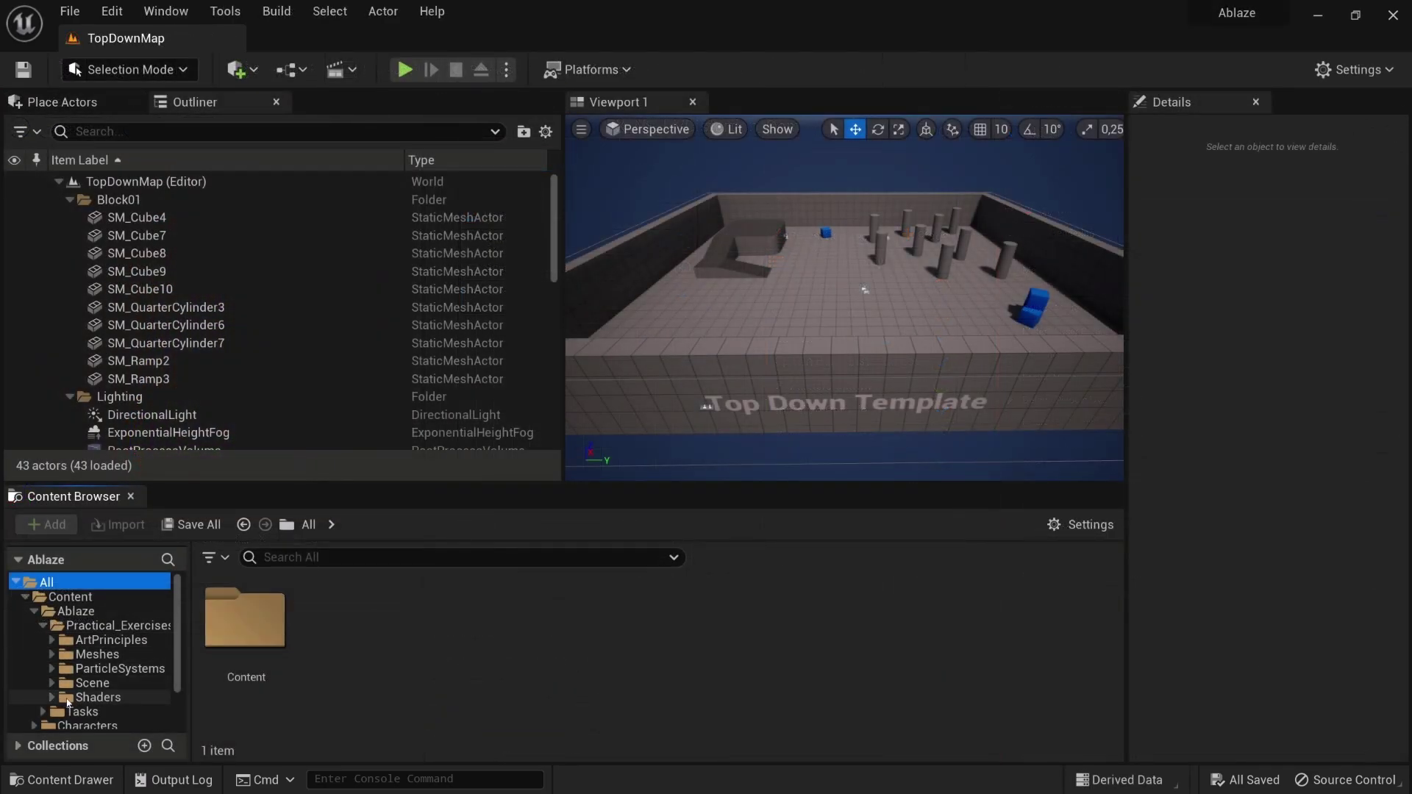
Duplicate FX_MA_AlphaBlend in Shaders, rename it FX_MA_UVdistortion, and open it in the Material Editor.
left_click(58, 700)
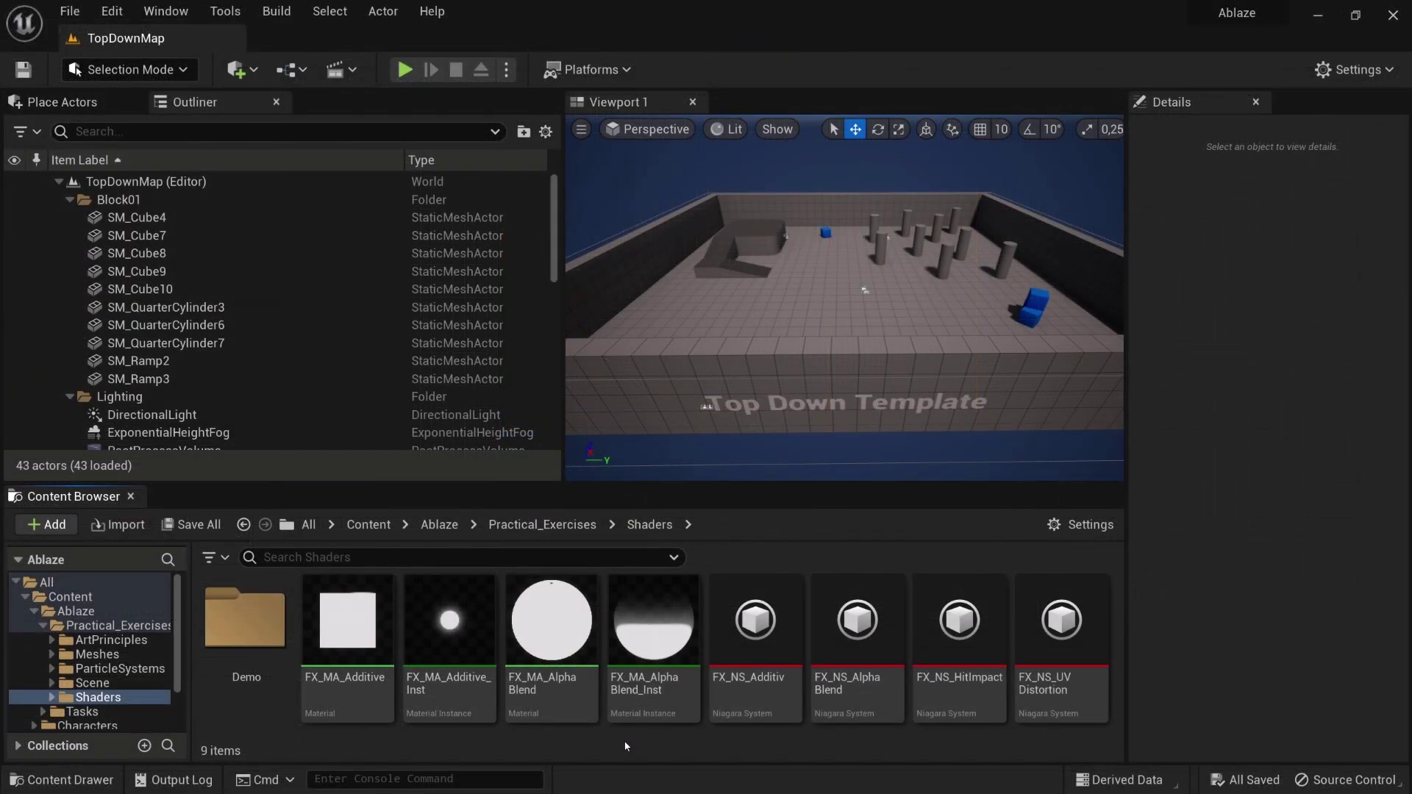
left_click(595, 720)
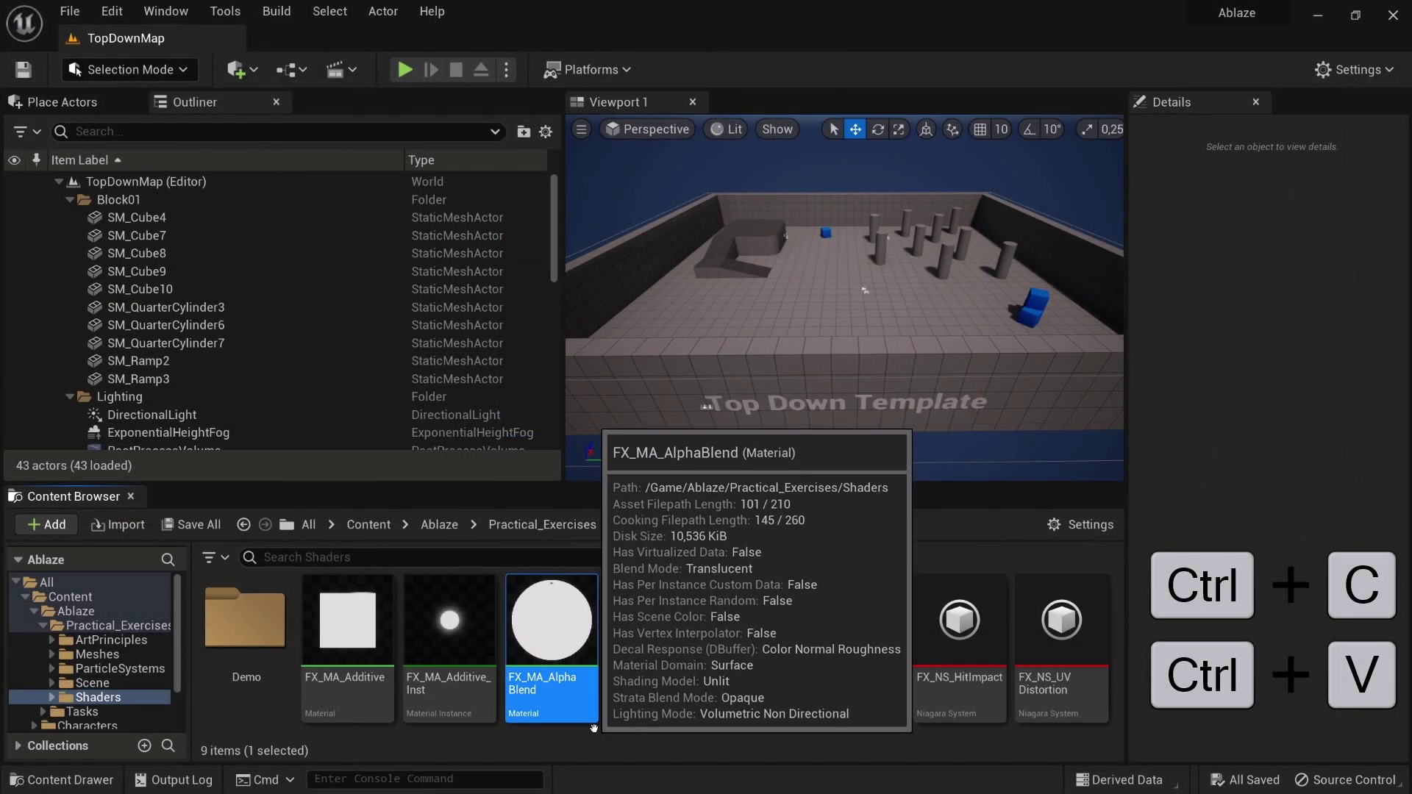
key("ctrl+c")
key("ctrl+v")
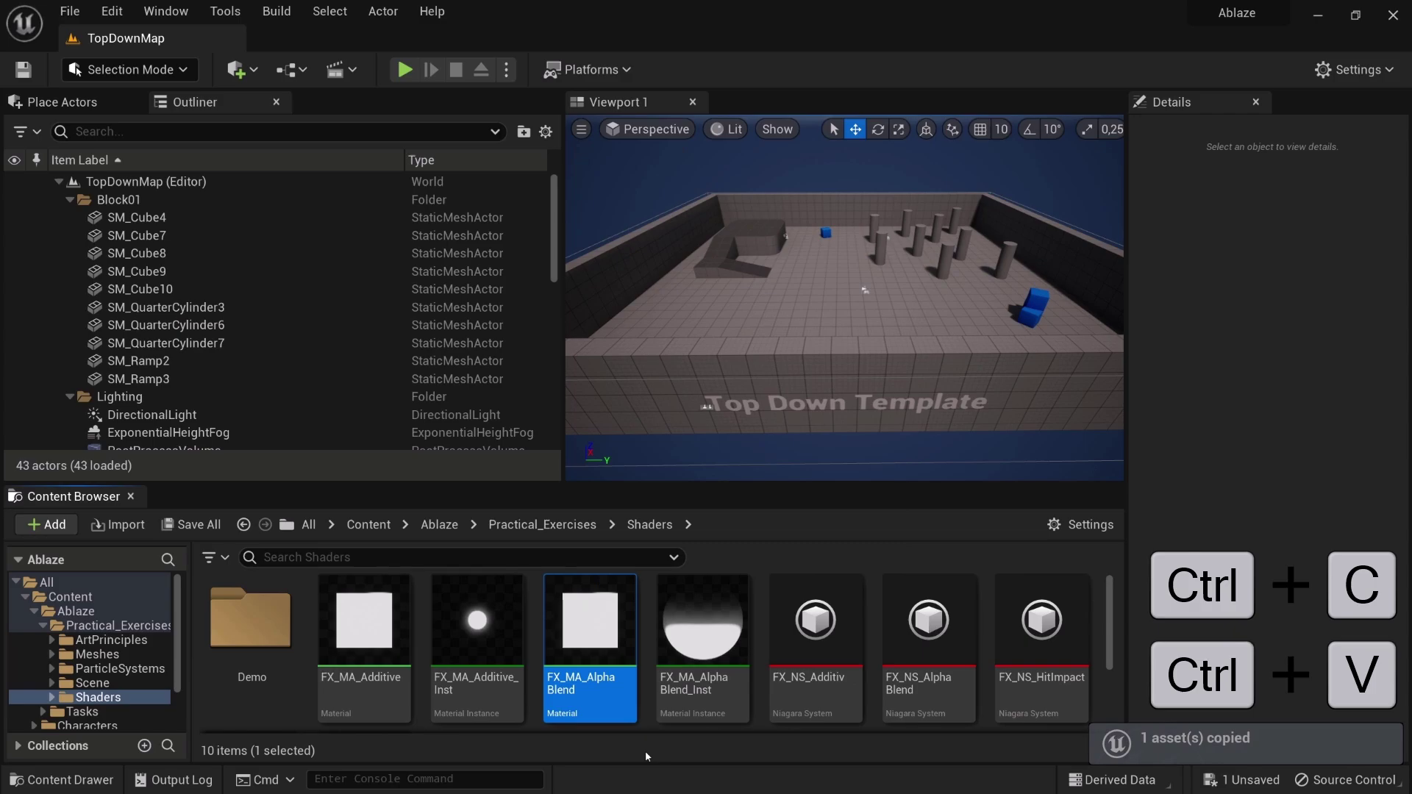
scroll(646, 751, "down", 2)
left_click(364, 651)
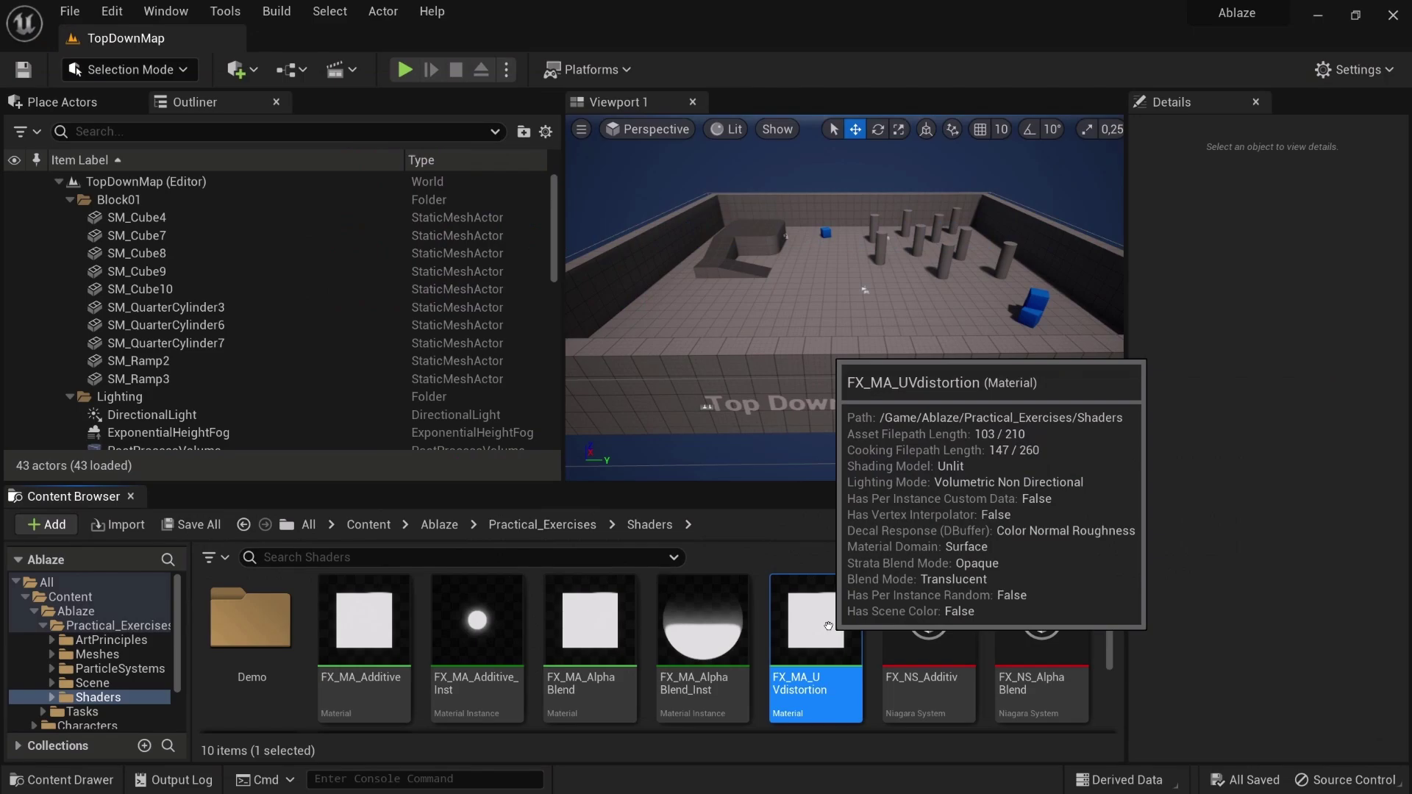
double_click(829, 626)
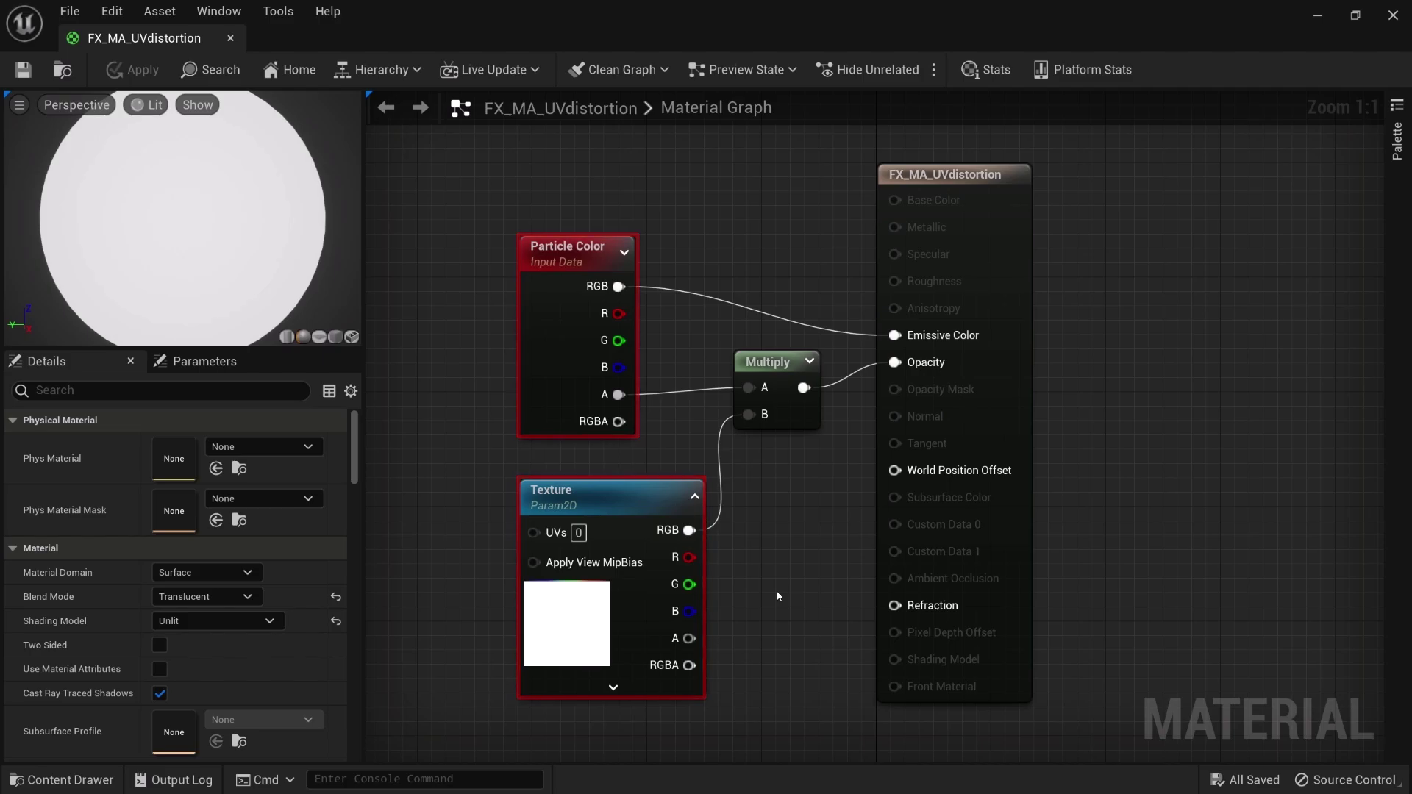
Multiply Particle Color RGB by Texture RGB and feed the result into Emissive Color.
right_click(714, 210)
type("mult")
key("Return")
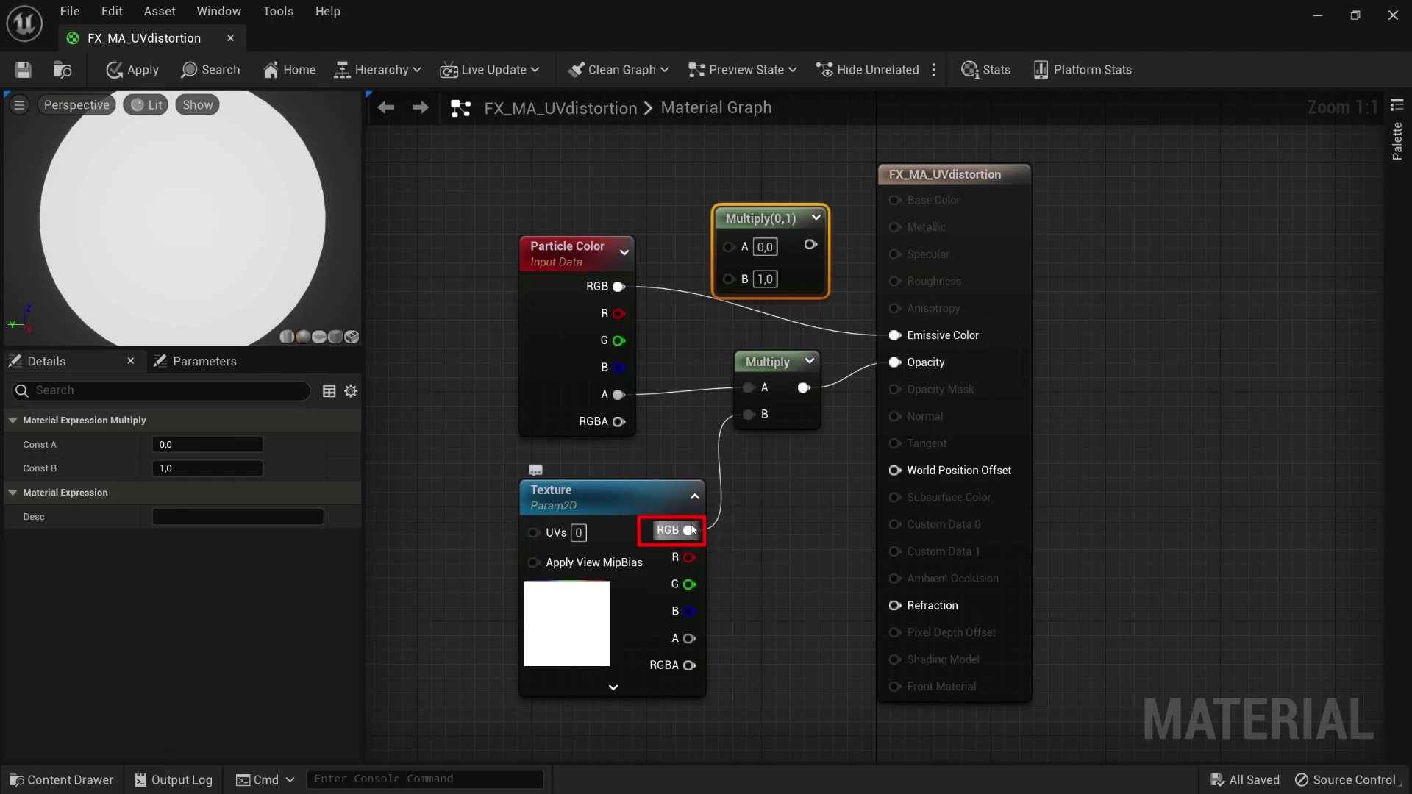
left_click_drag(689, 530, 729, 276)
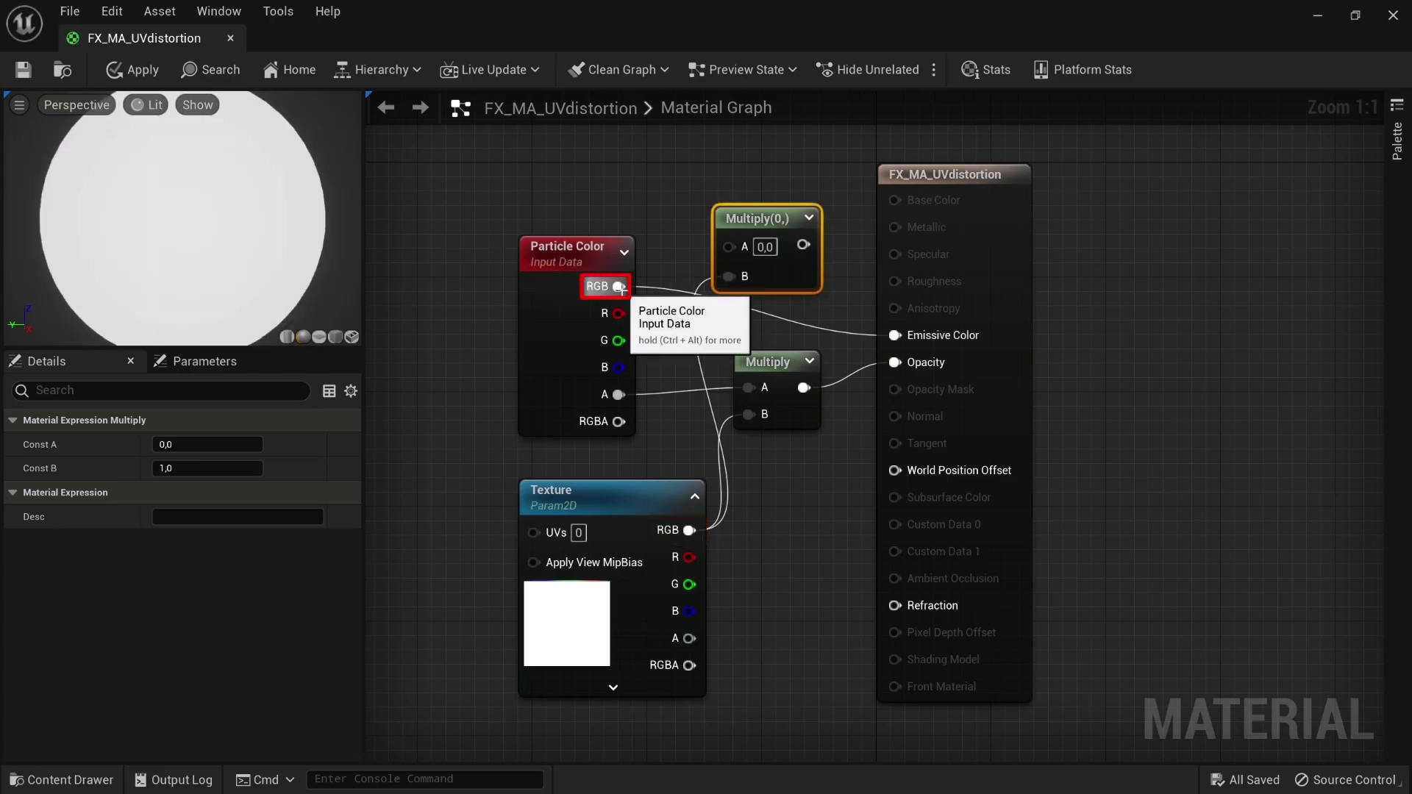
left_click_drag(619, 288, 730, 245)
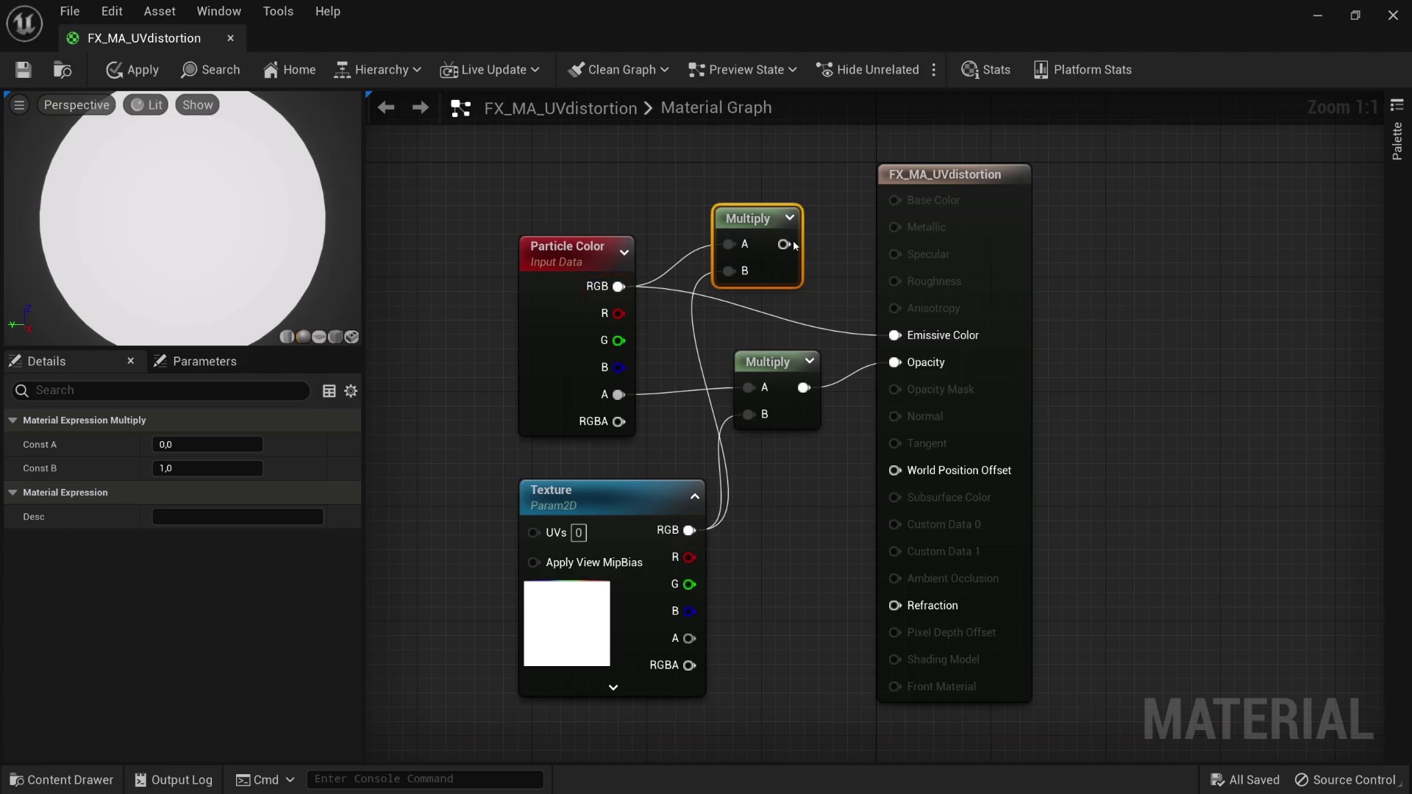
left_click_drag(785, 245, 893, 338)
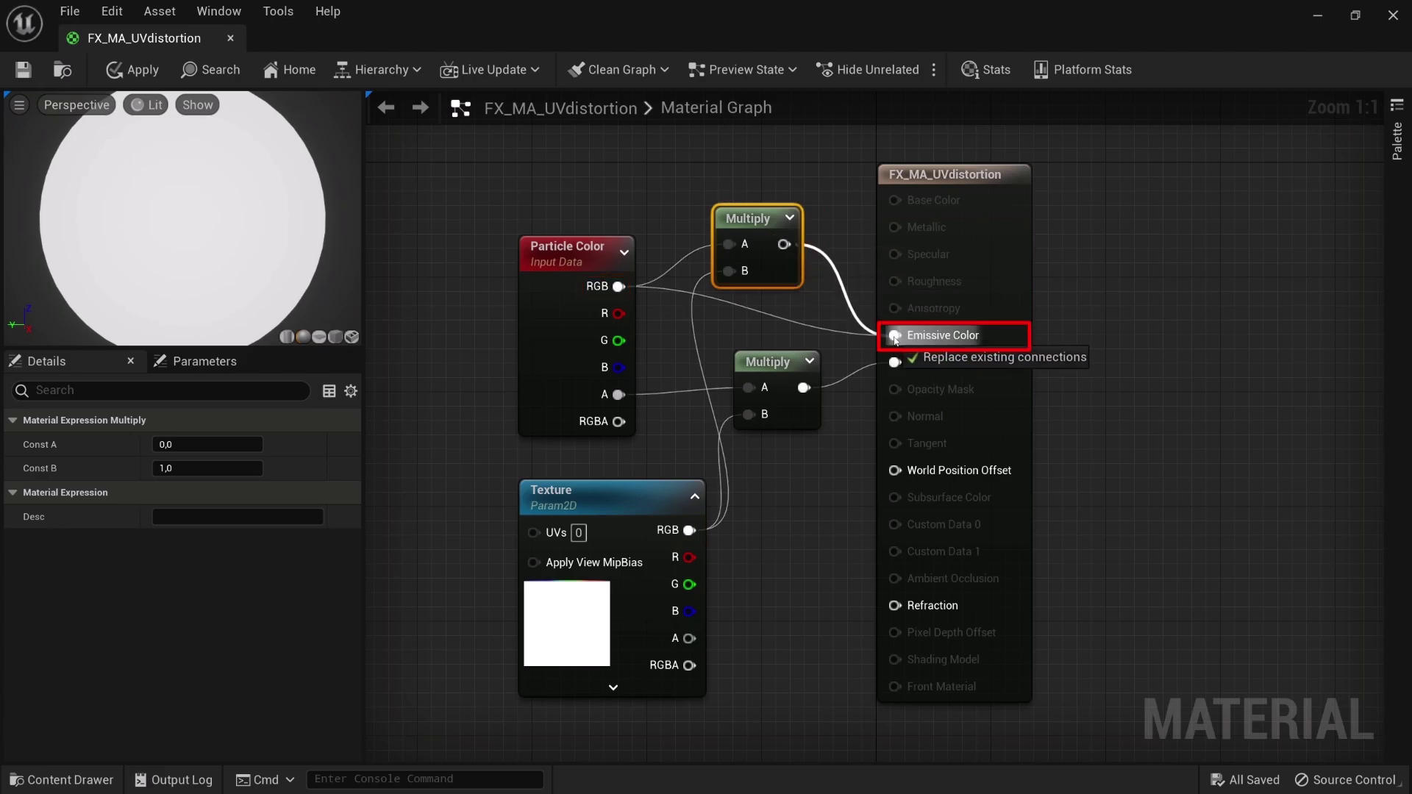
left_click_drag(780, 271, 800, 328)
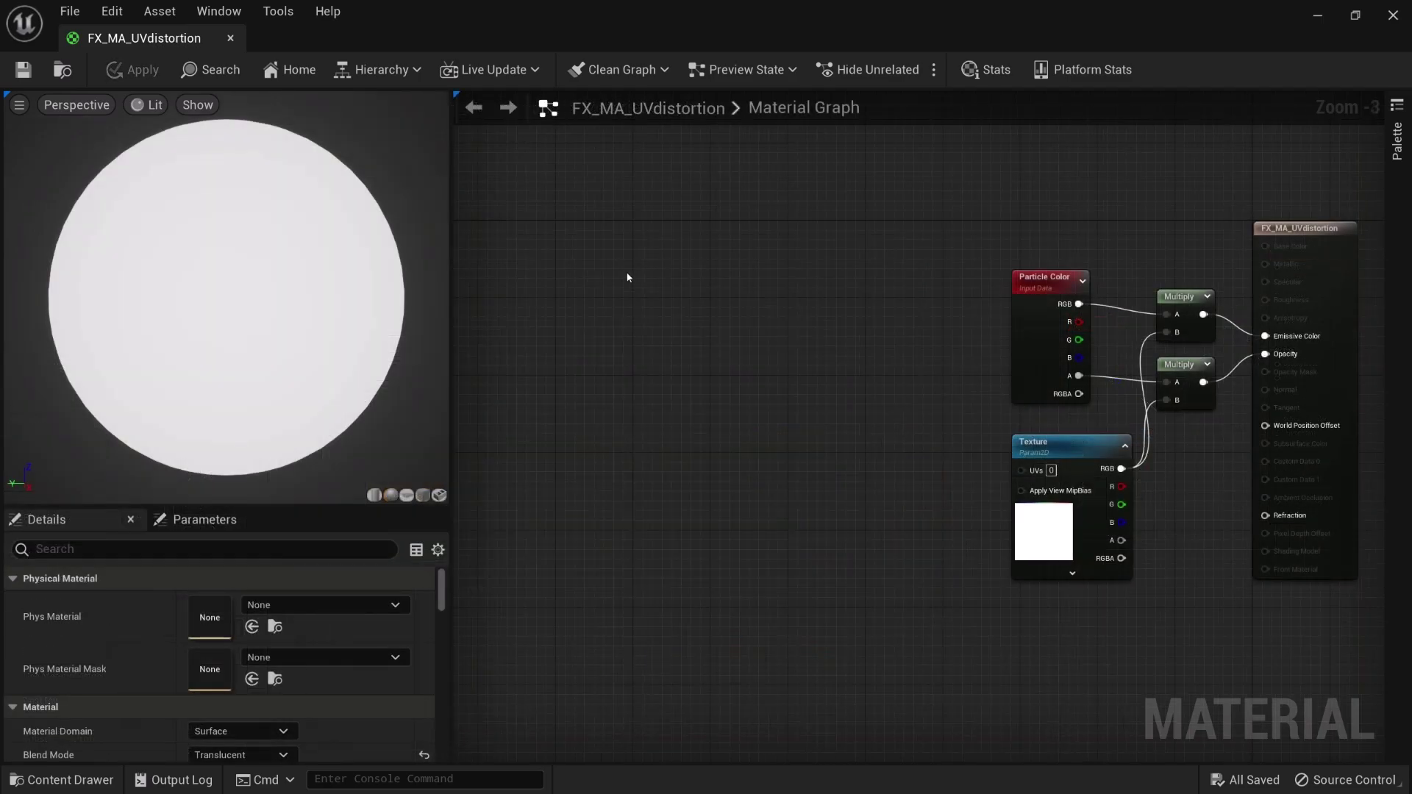
Add a Noise Texture parameter using FX_TX_HitImpact_BlurredHalo_Demo.
right_click(627, 277)
type("texture")
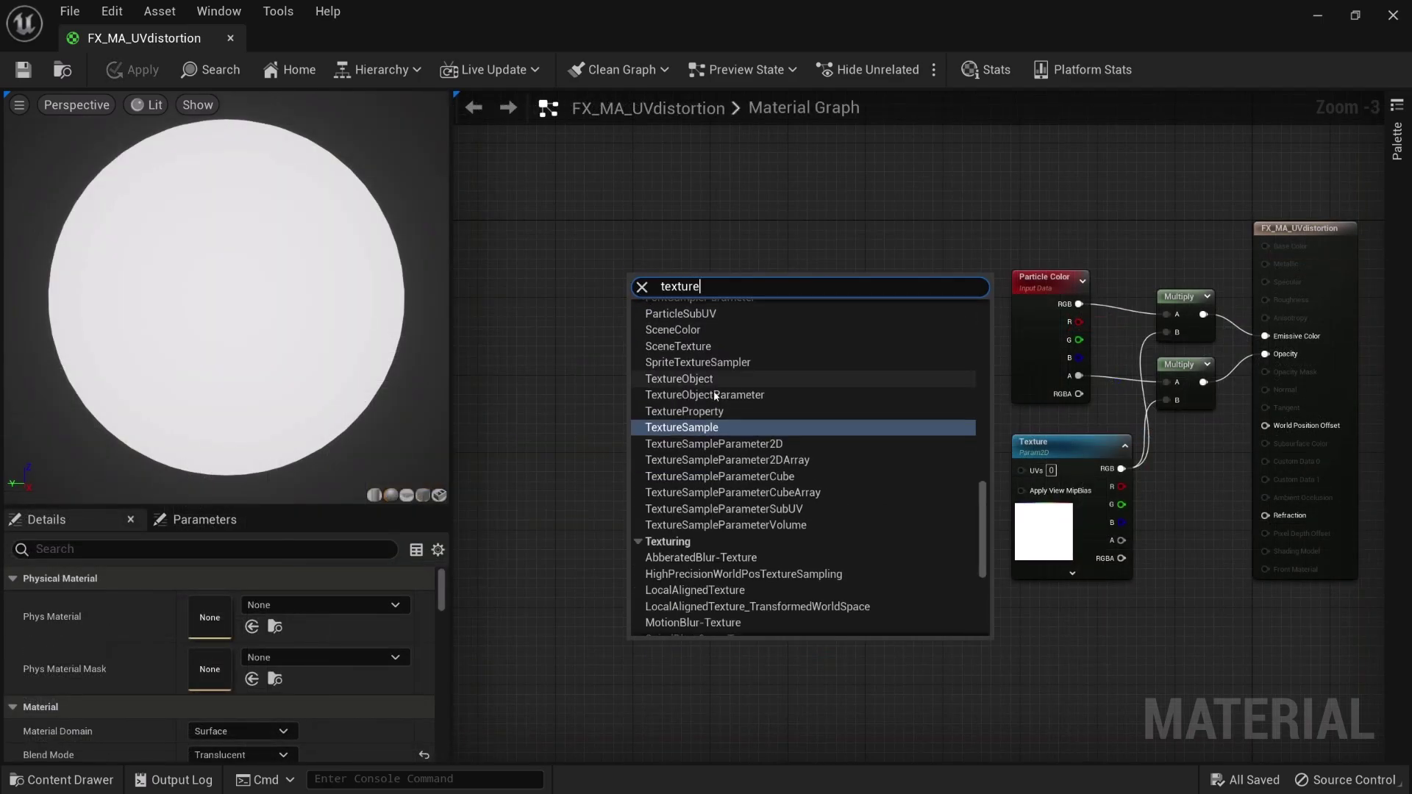
left_click(726, 429)
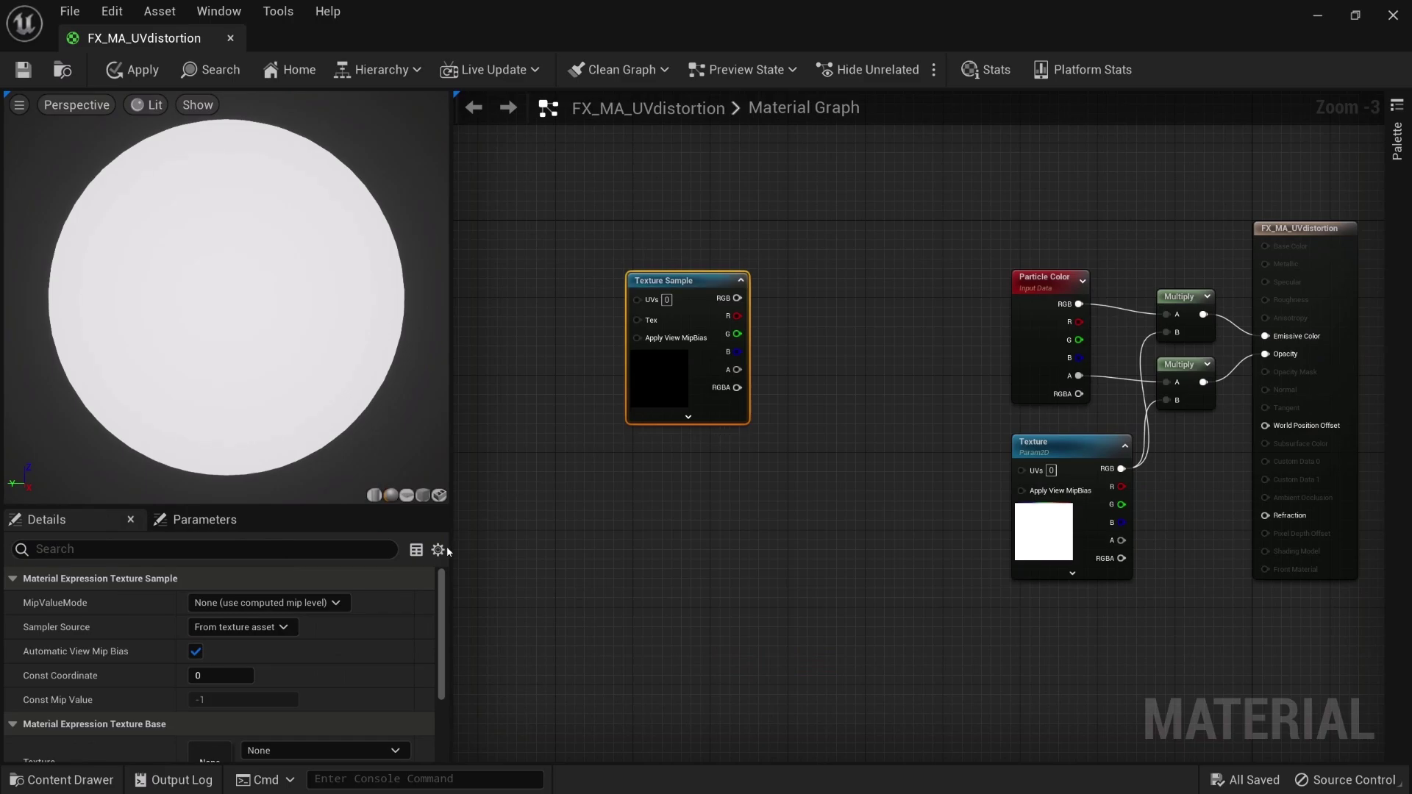
scroll(331, 618, "down", 3)
left_click(332, 623)
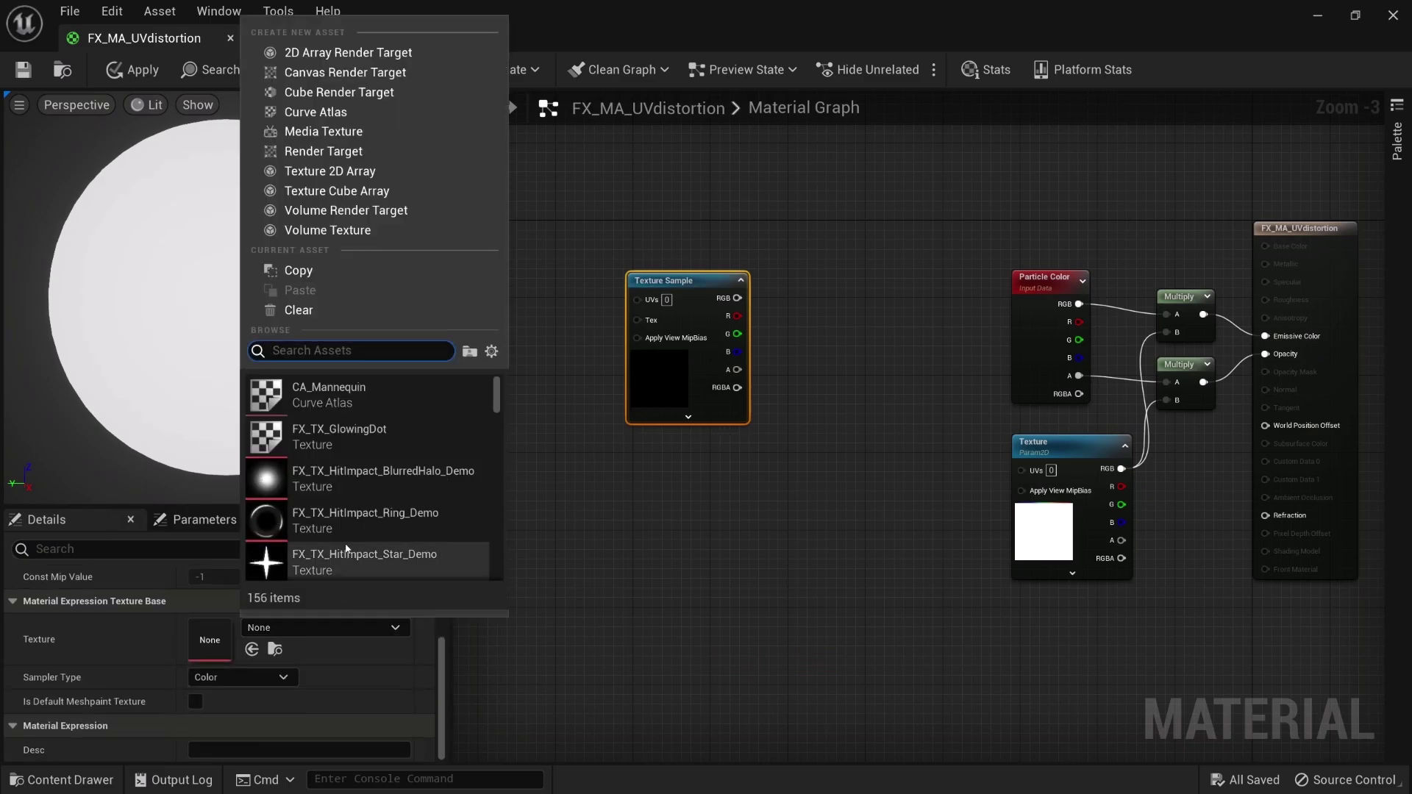
left_click(375, 471)
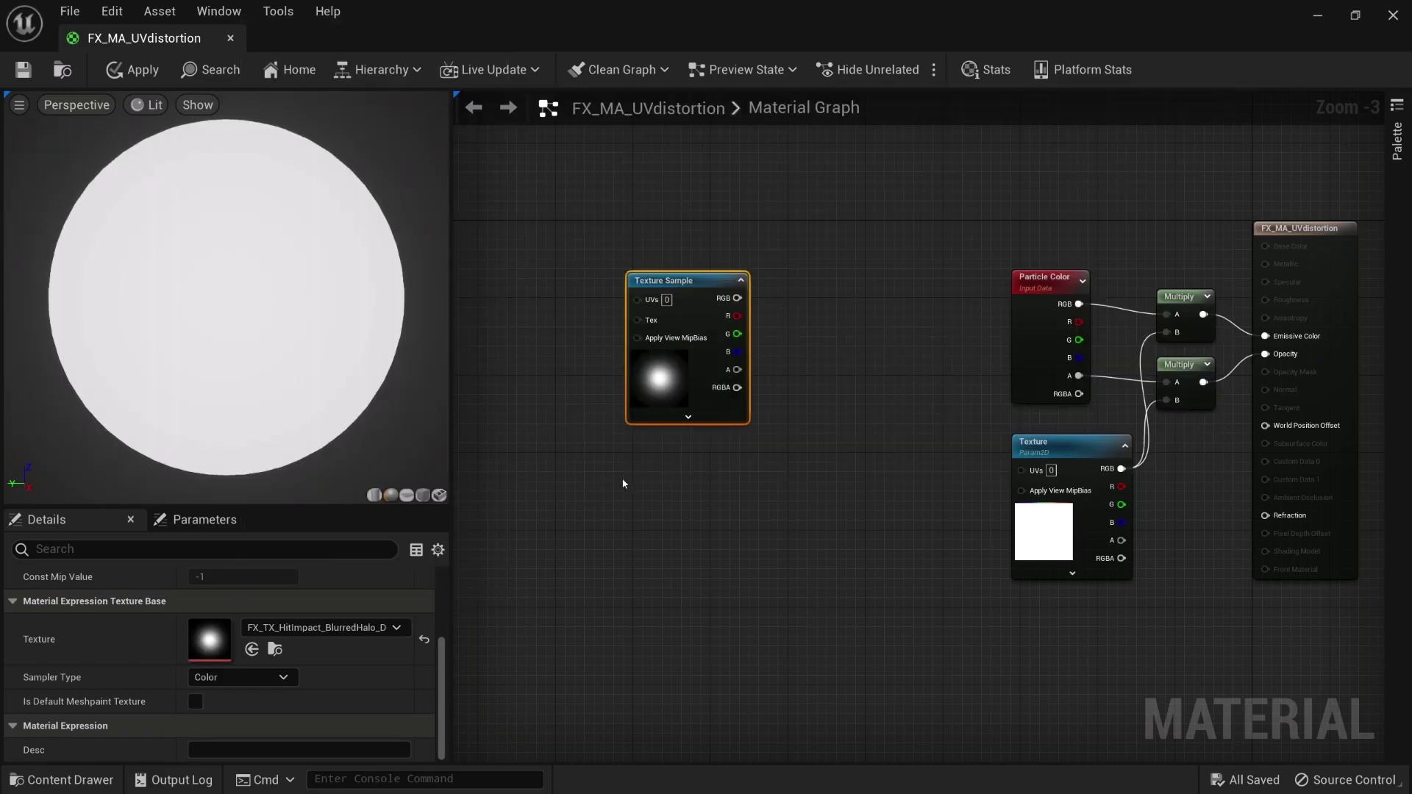
right_click(705, 280)
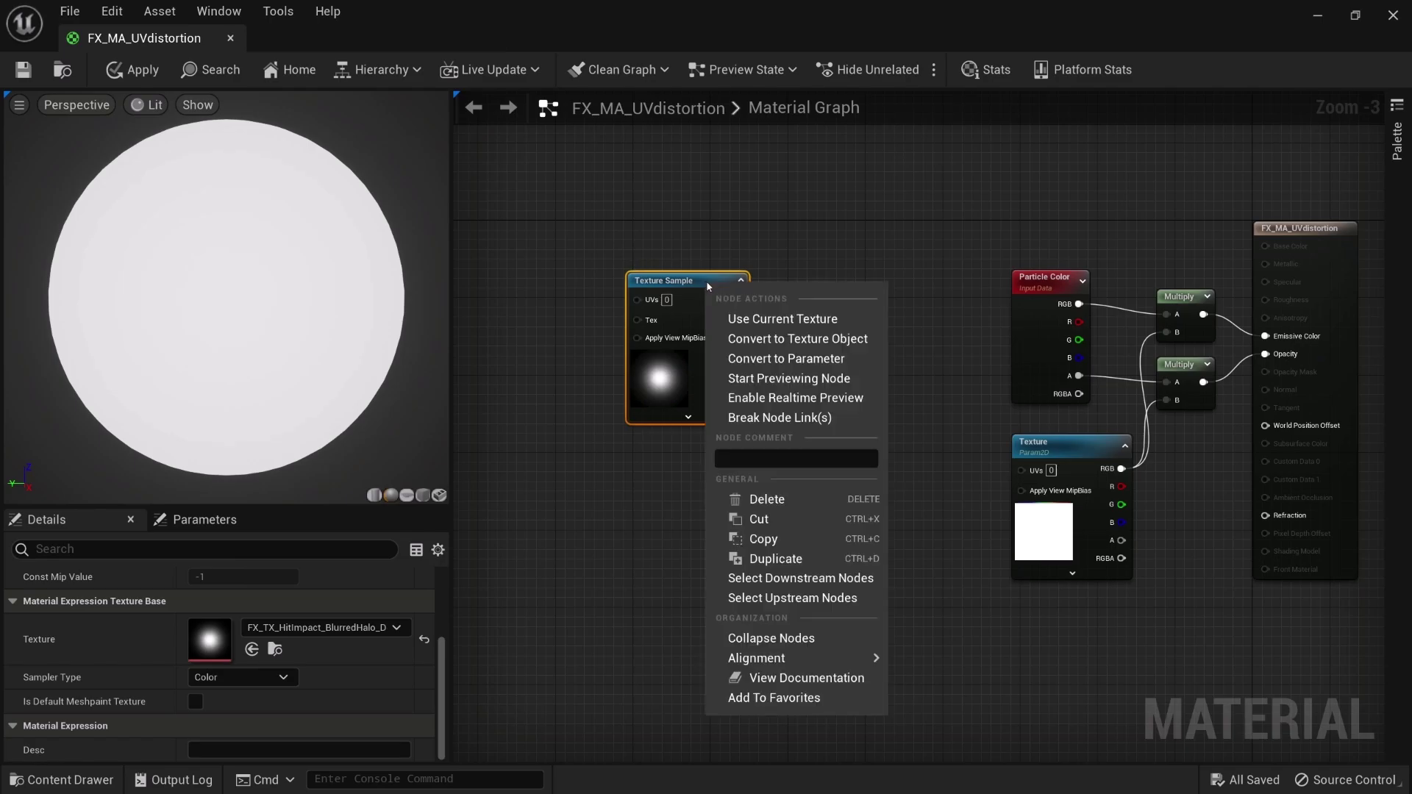
left_click(857, 359)
type("Noise Texture")
key("Return")
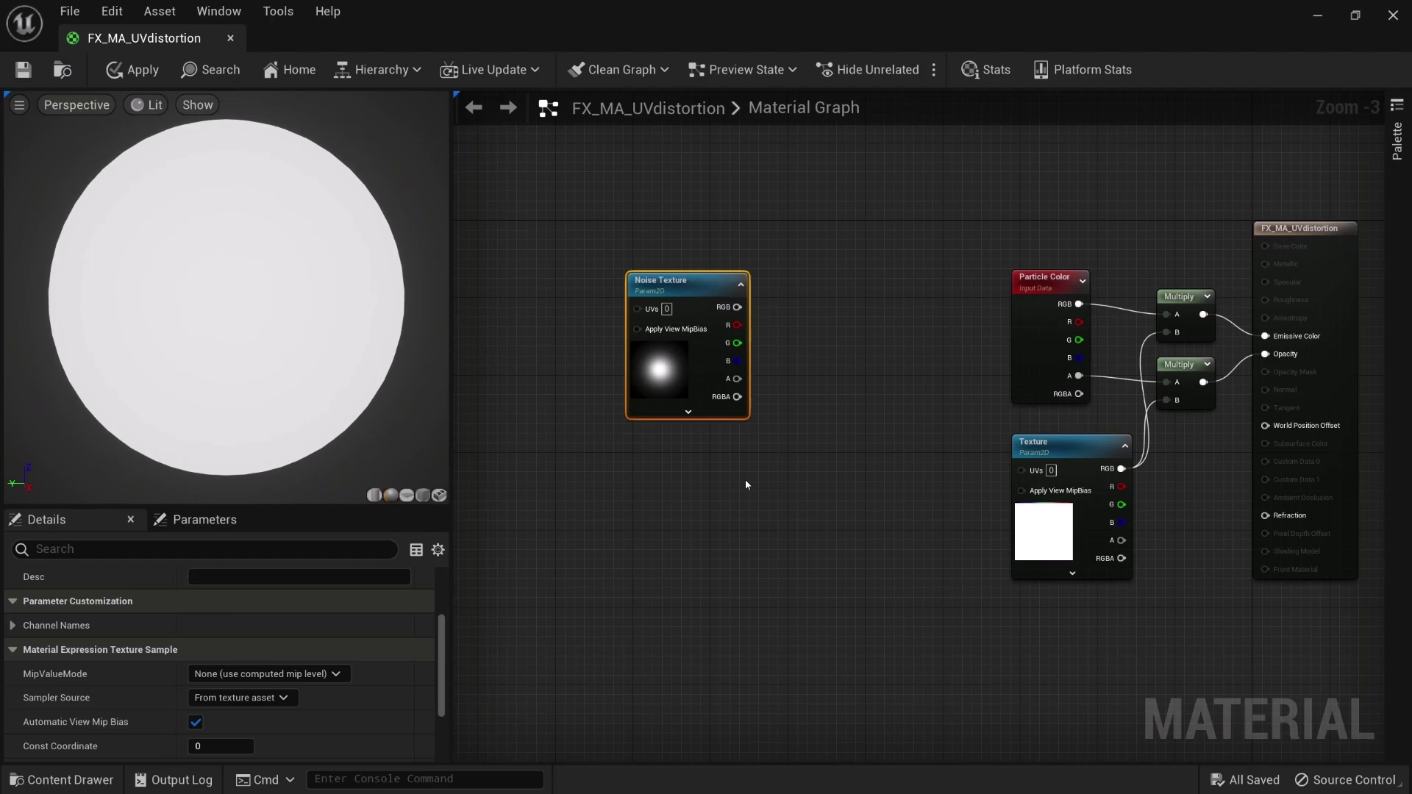
left_click(745, 480)
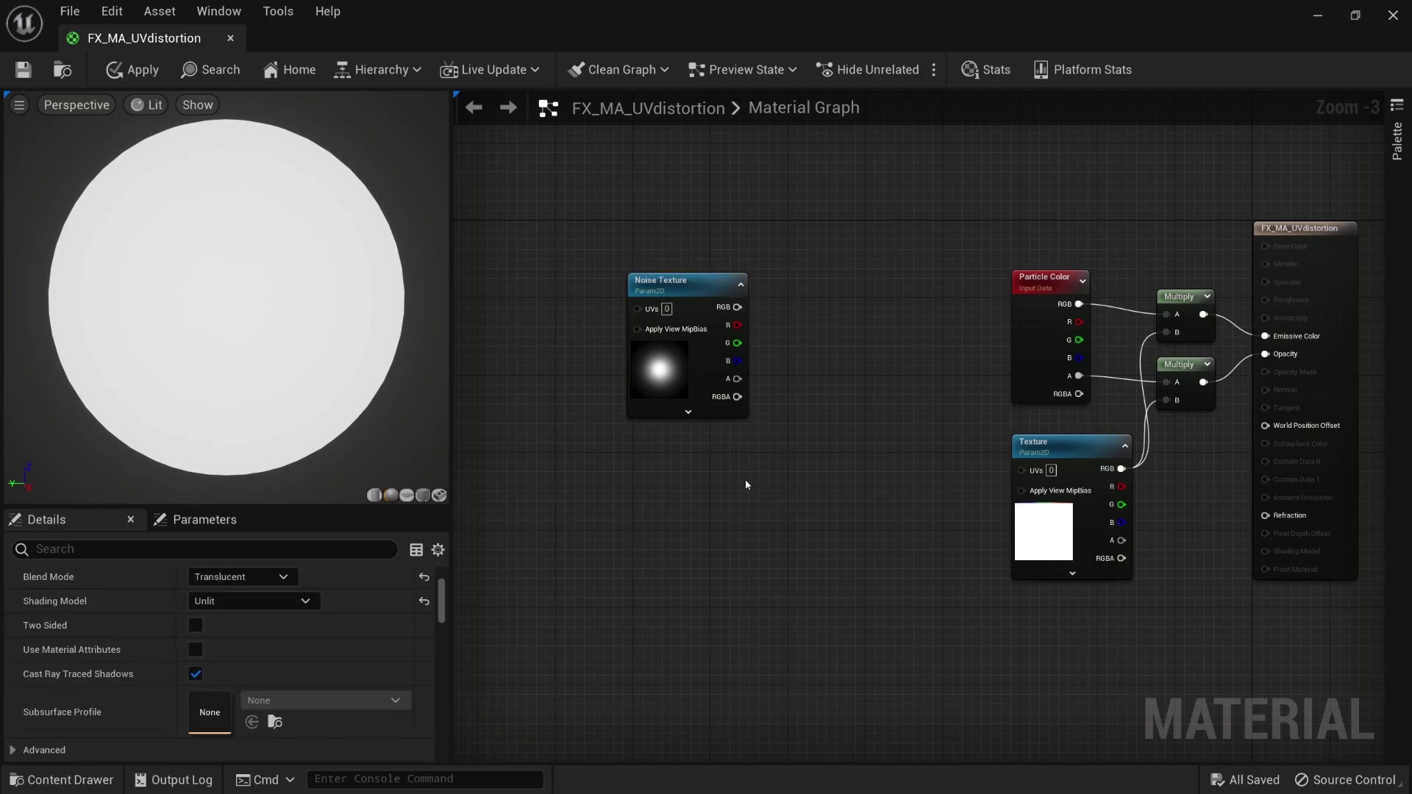
Add a Panner node to the left of Noise Texture.
right_click(512, 306)
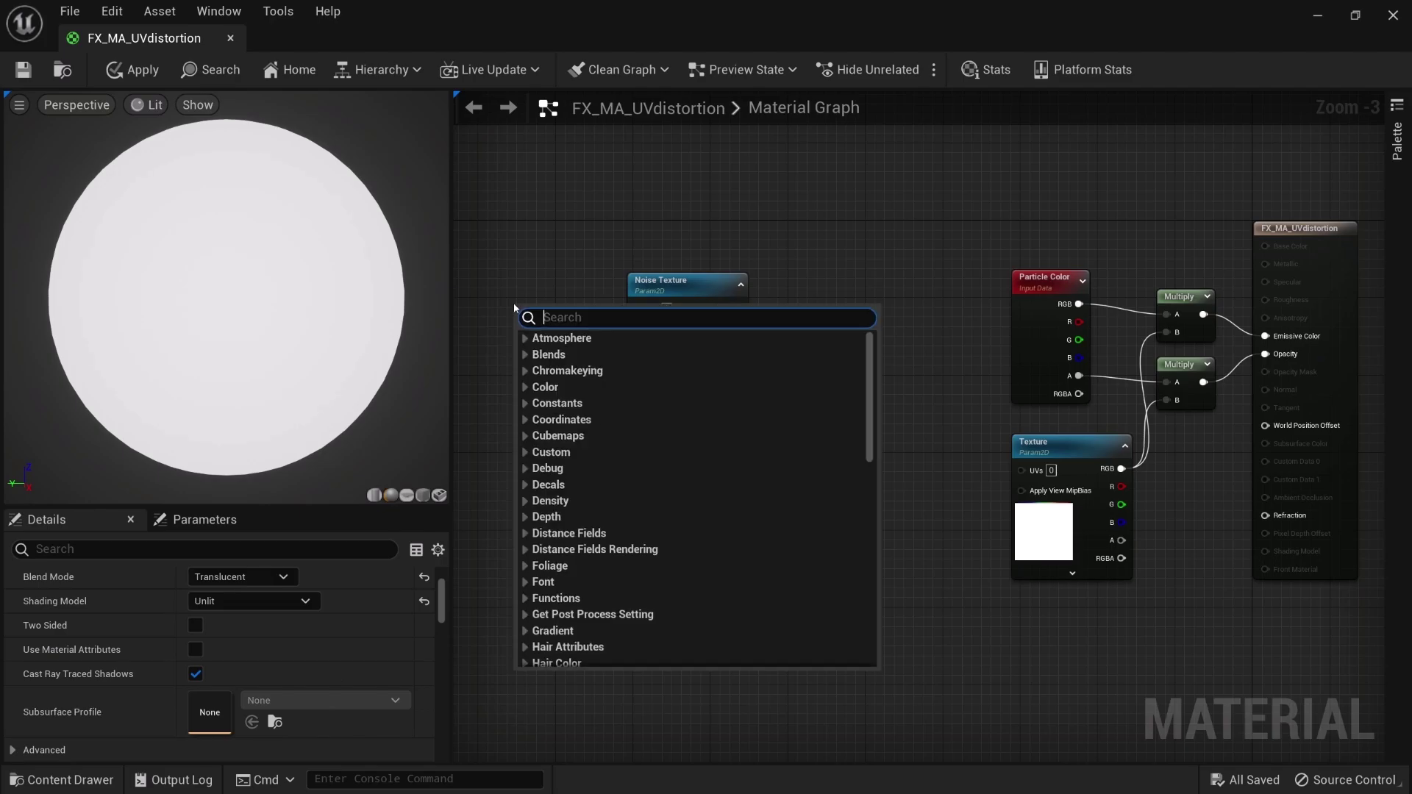
type("panner")
key("Return")
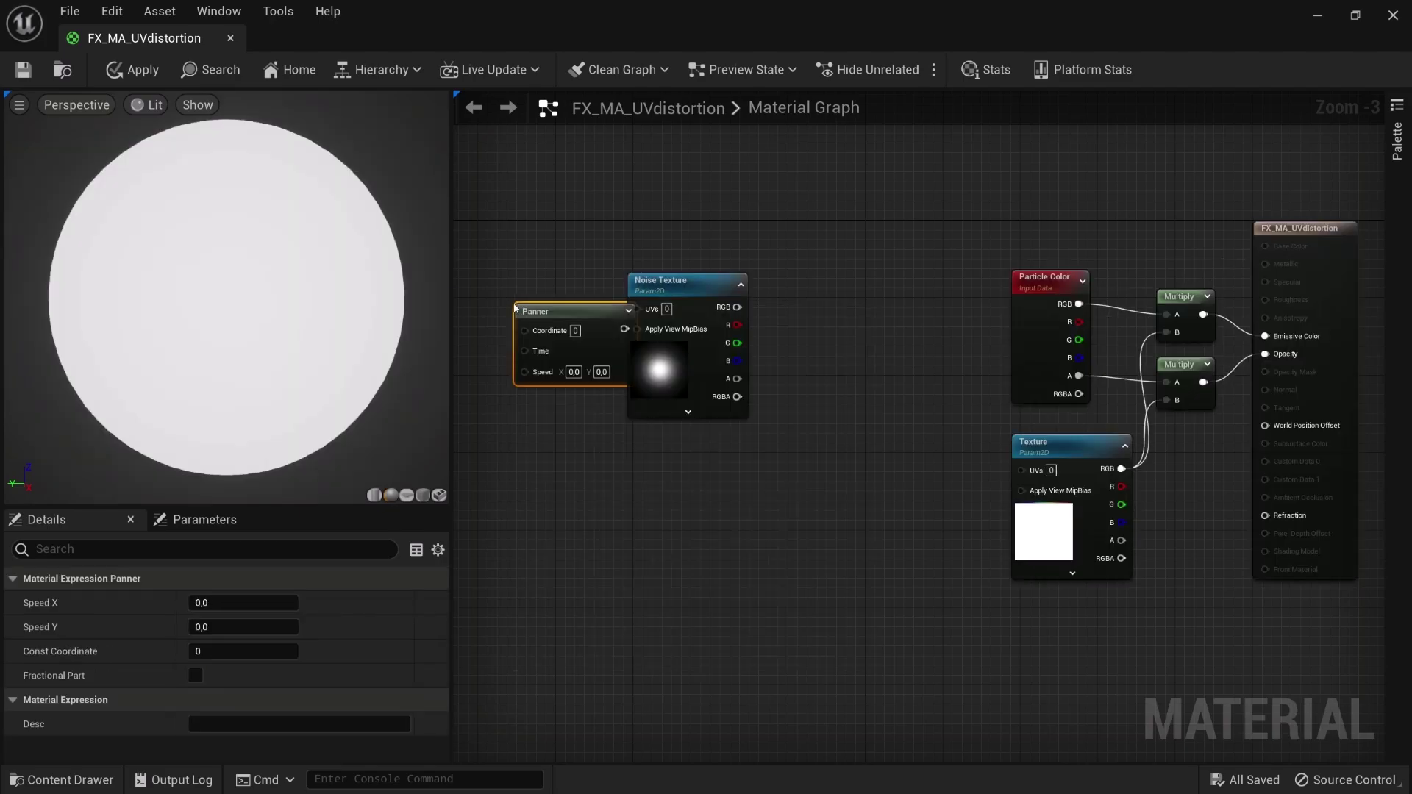
left_click_drag(538, 312, 514, 297)
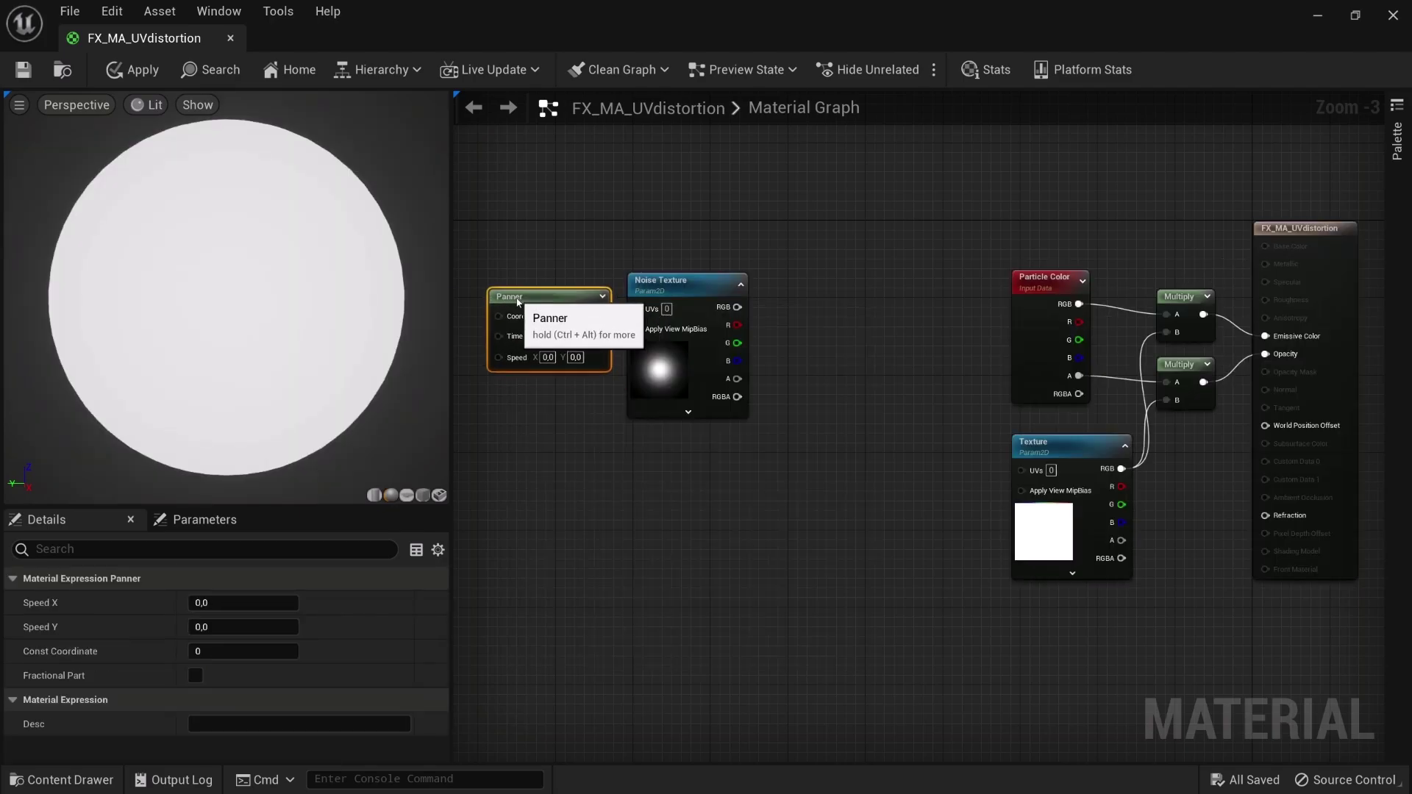
left_click(553, 466)
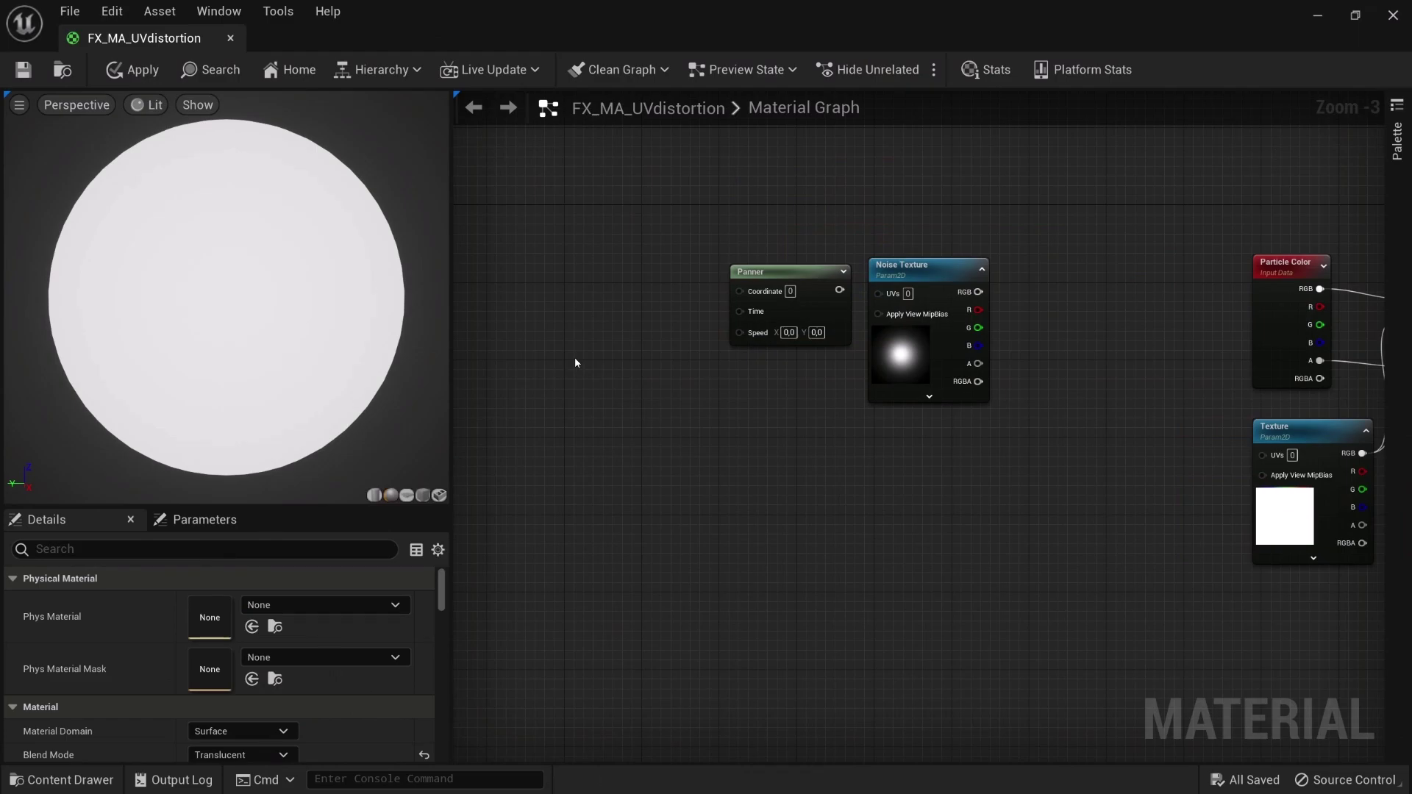
Add a Constant4Vector and convert it to the Noise Texture Tilling and Scrolling Speed parameter.
right_click(564, 355)
type("vector 4")
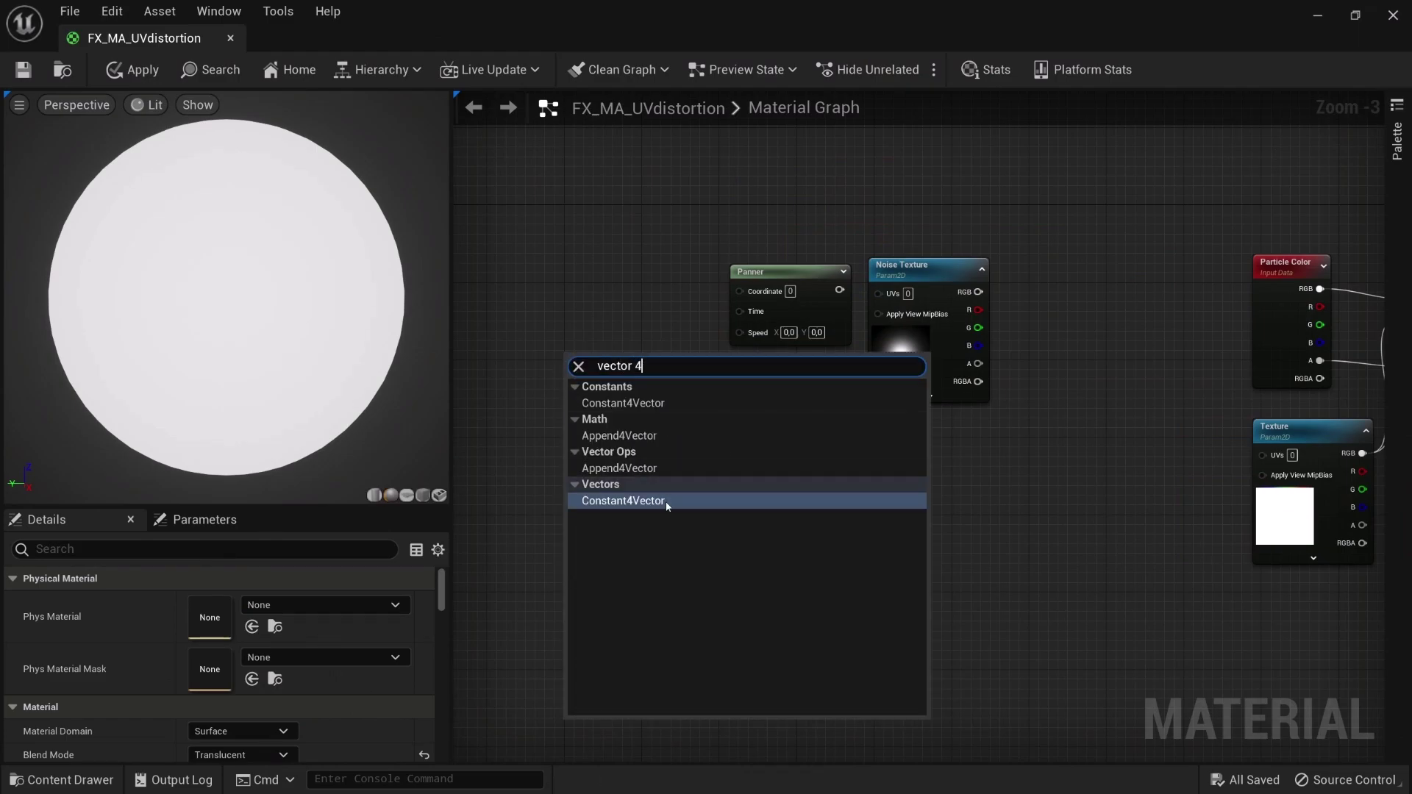
left_click(665, 501)
left_click_drag(626, 356, 561, 281)
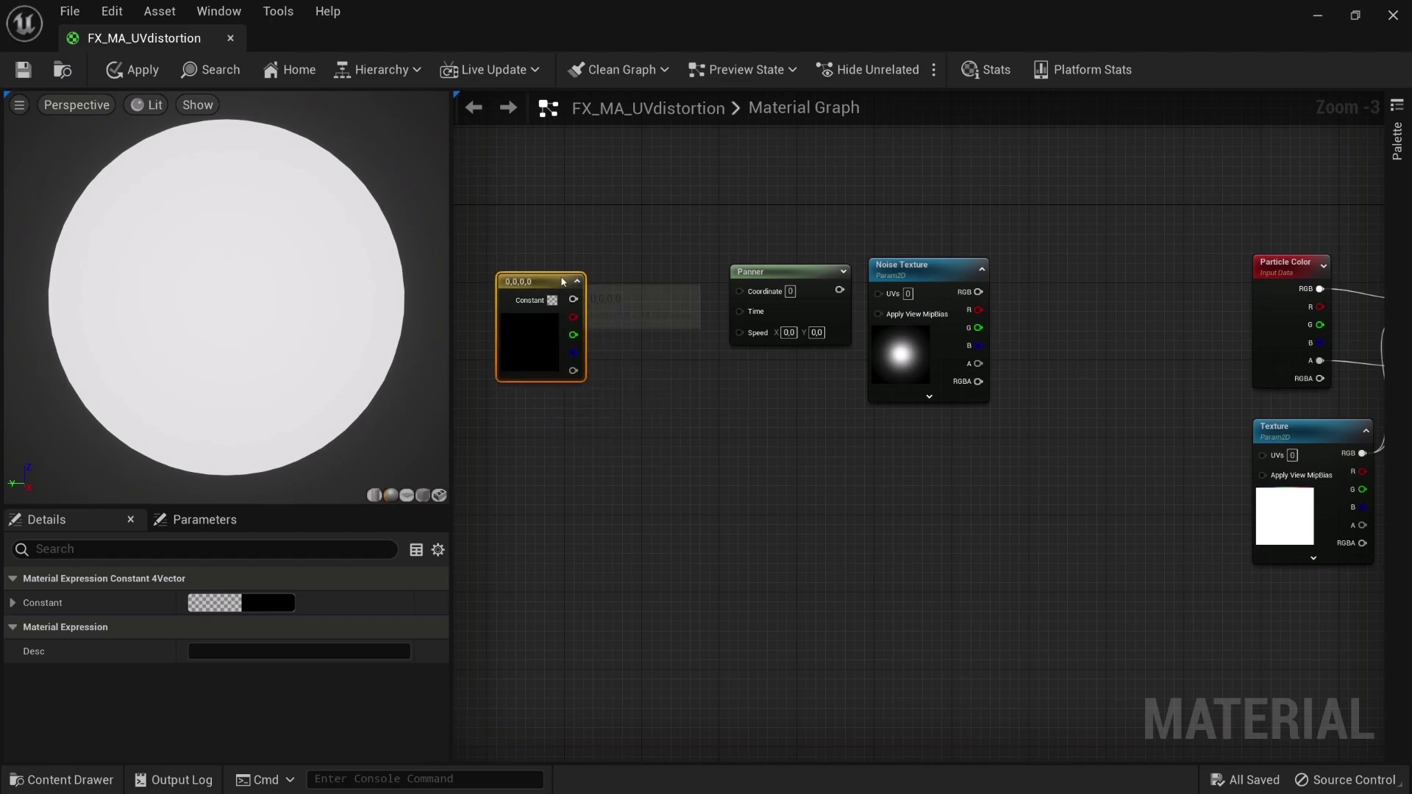
left_click(628, 323)
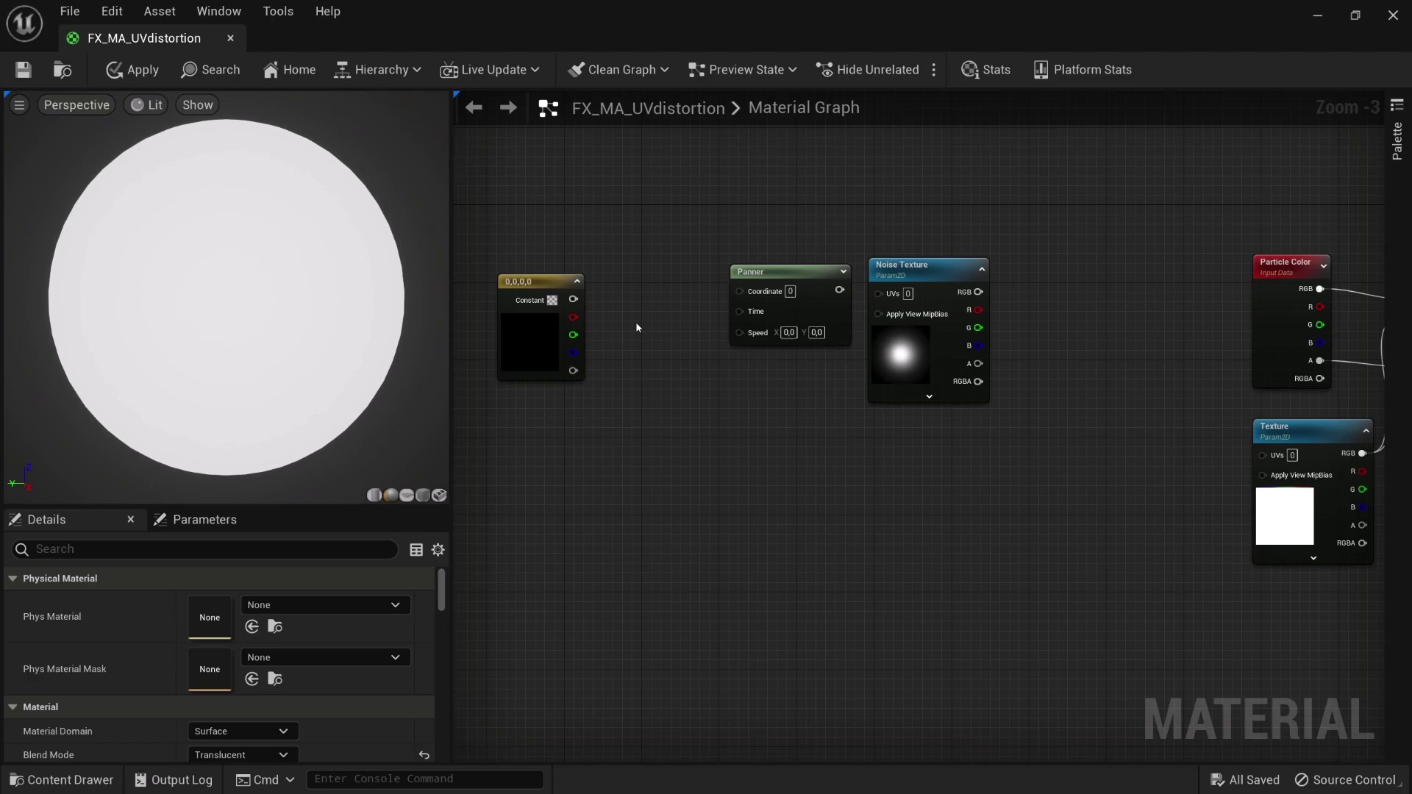
left_click(549, 285)
right_click(548, 284)
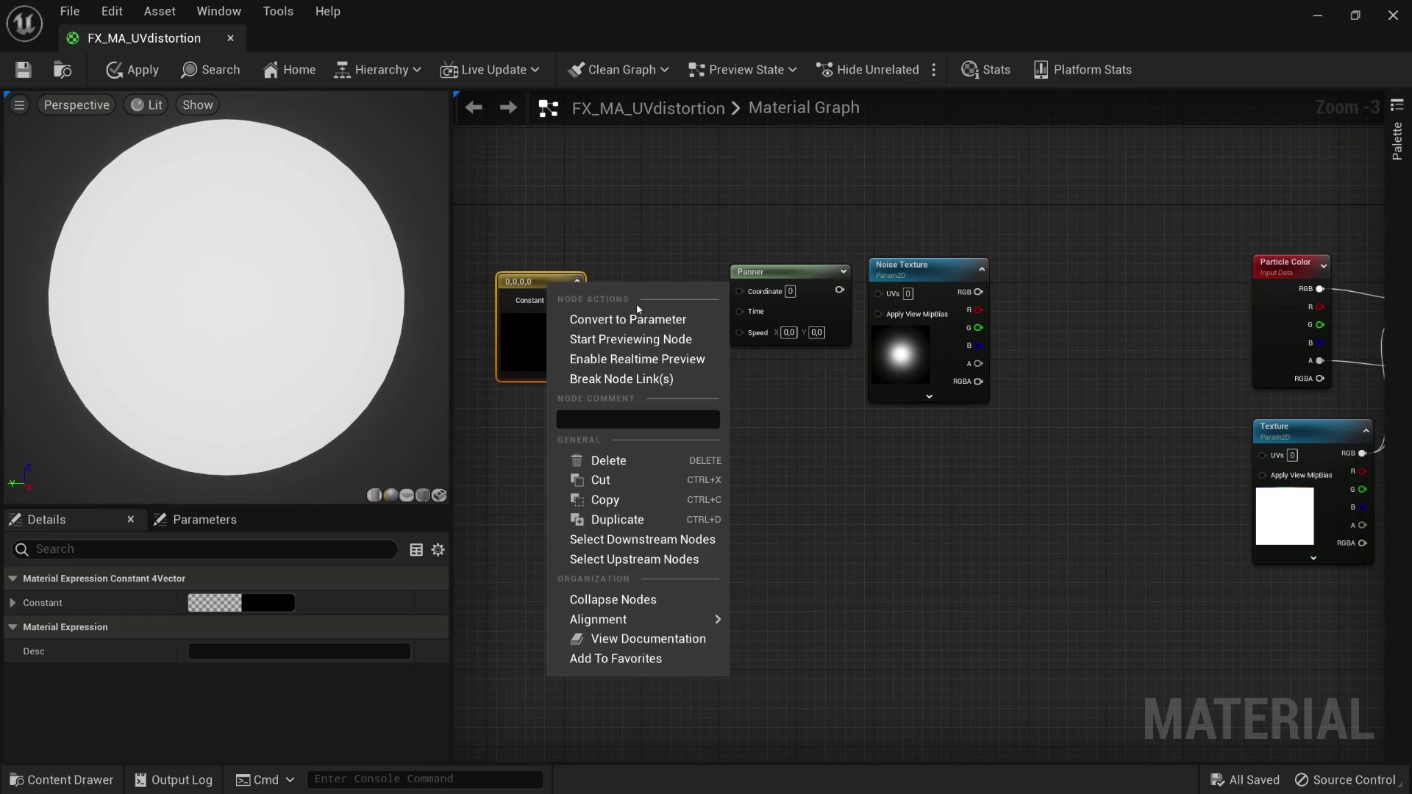
left_click(673, 319)
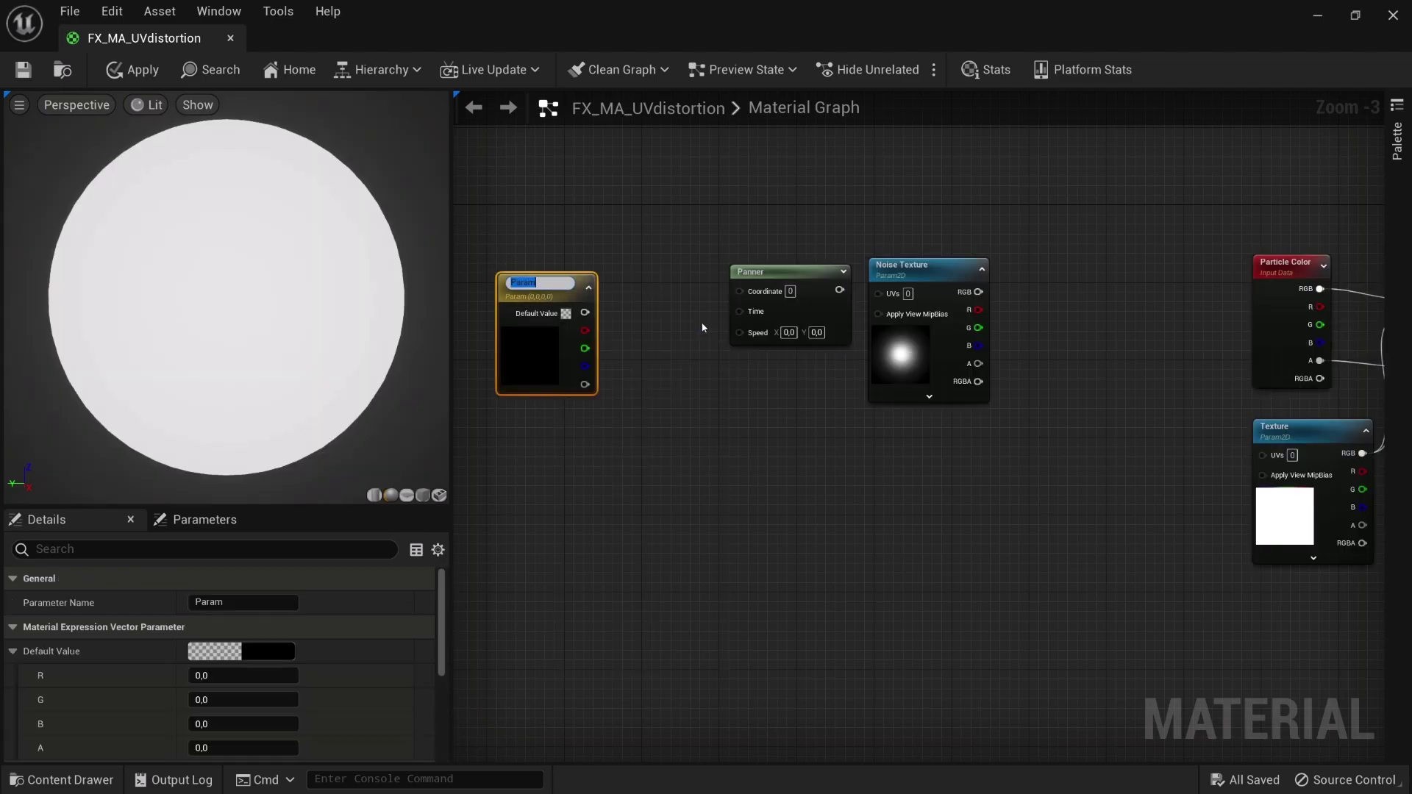
type("Noise Ti")
type("ure Tilling and Scrolling Speed")
left_click(659, 464)
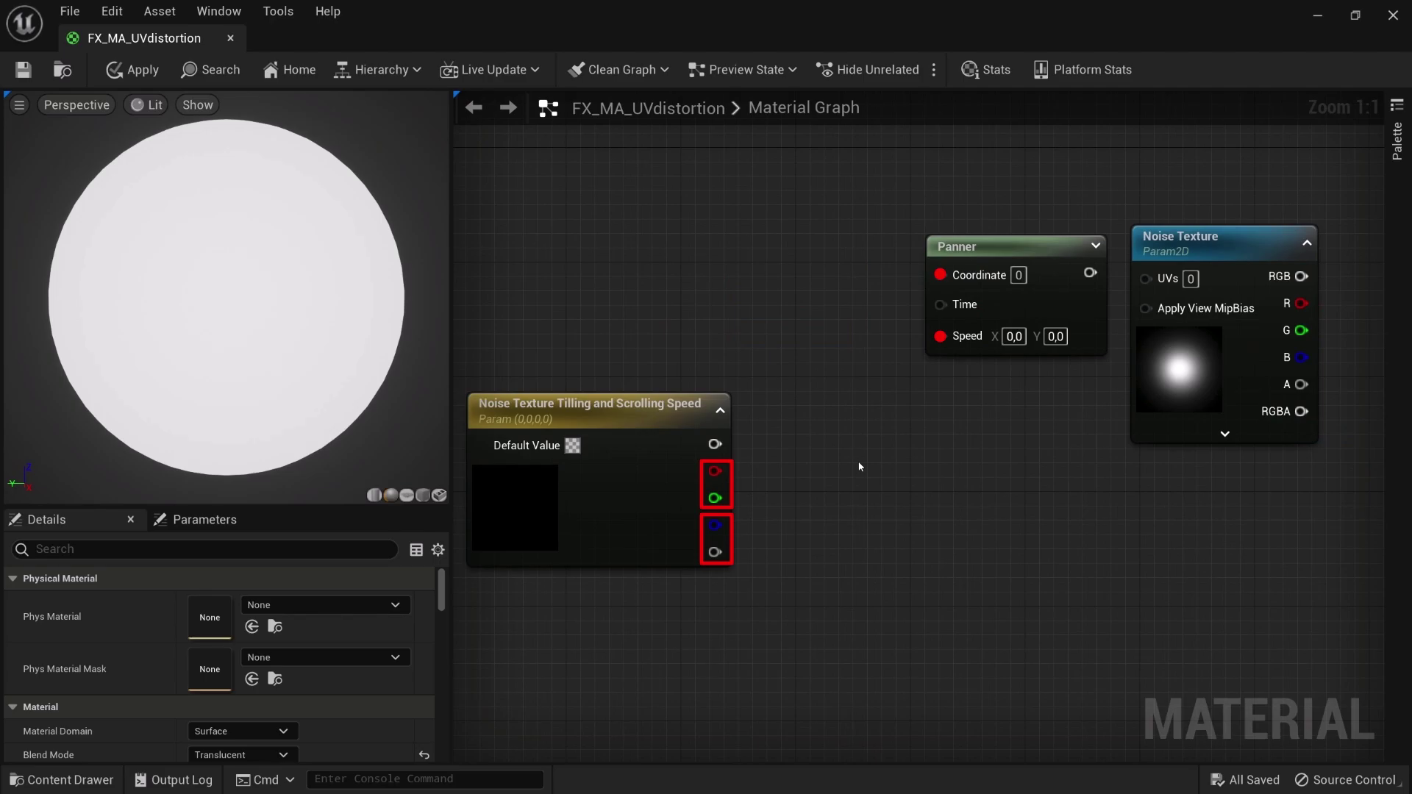
Split the parameter's R/G into one Append node and B/A into another.
right_click(855, 464)
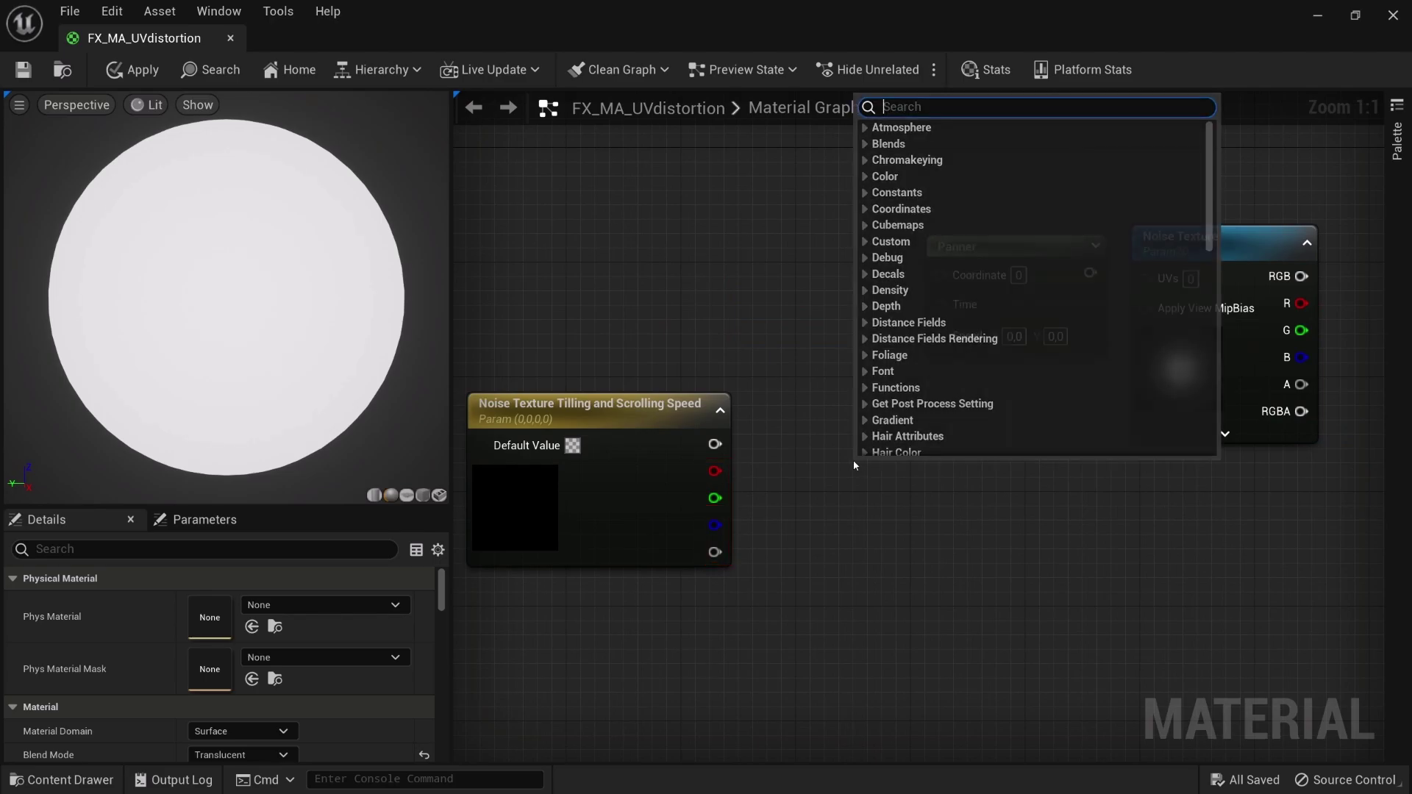
type("appen")
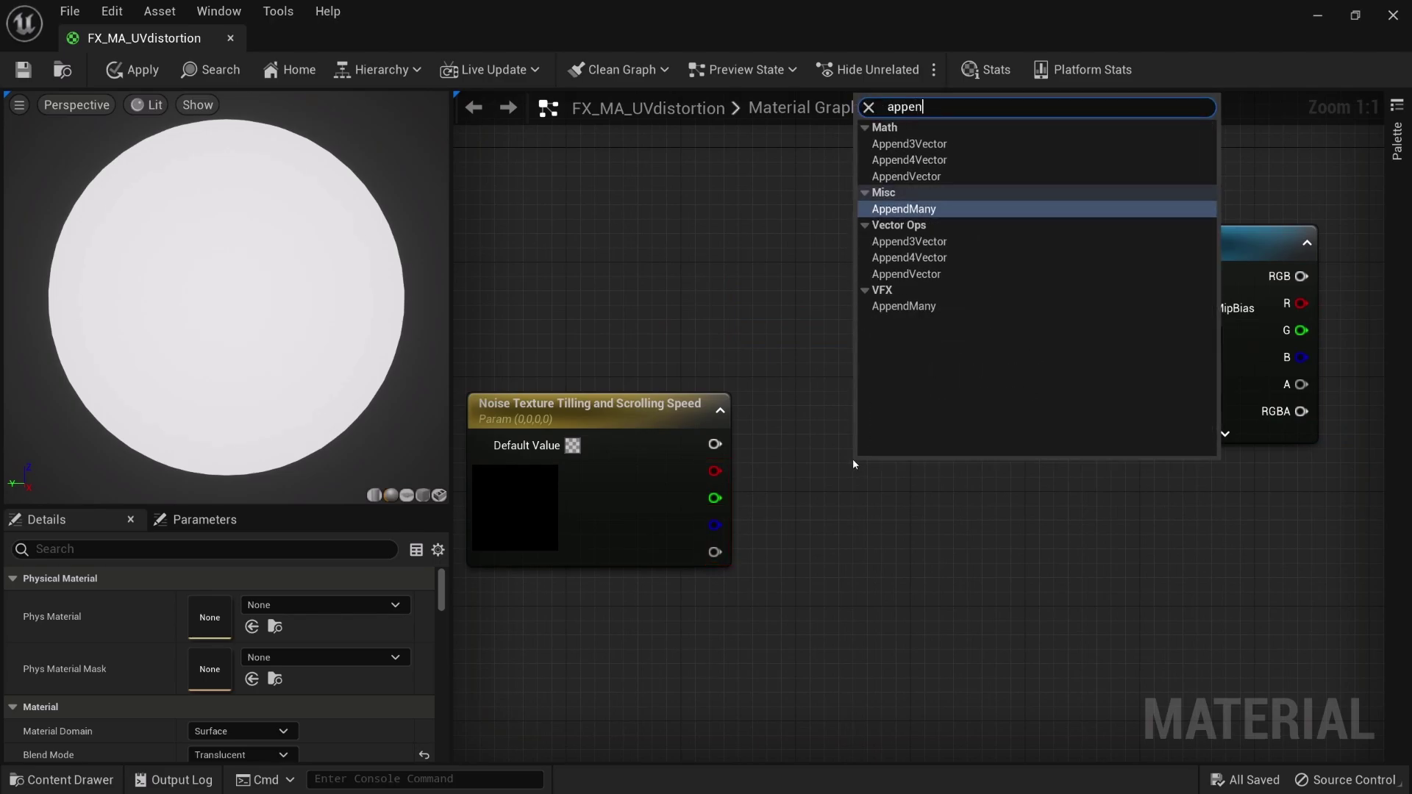
left_click(938, 178)
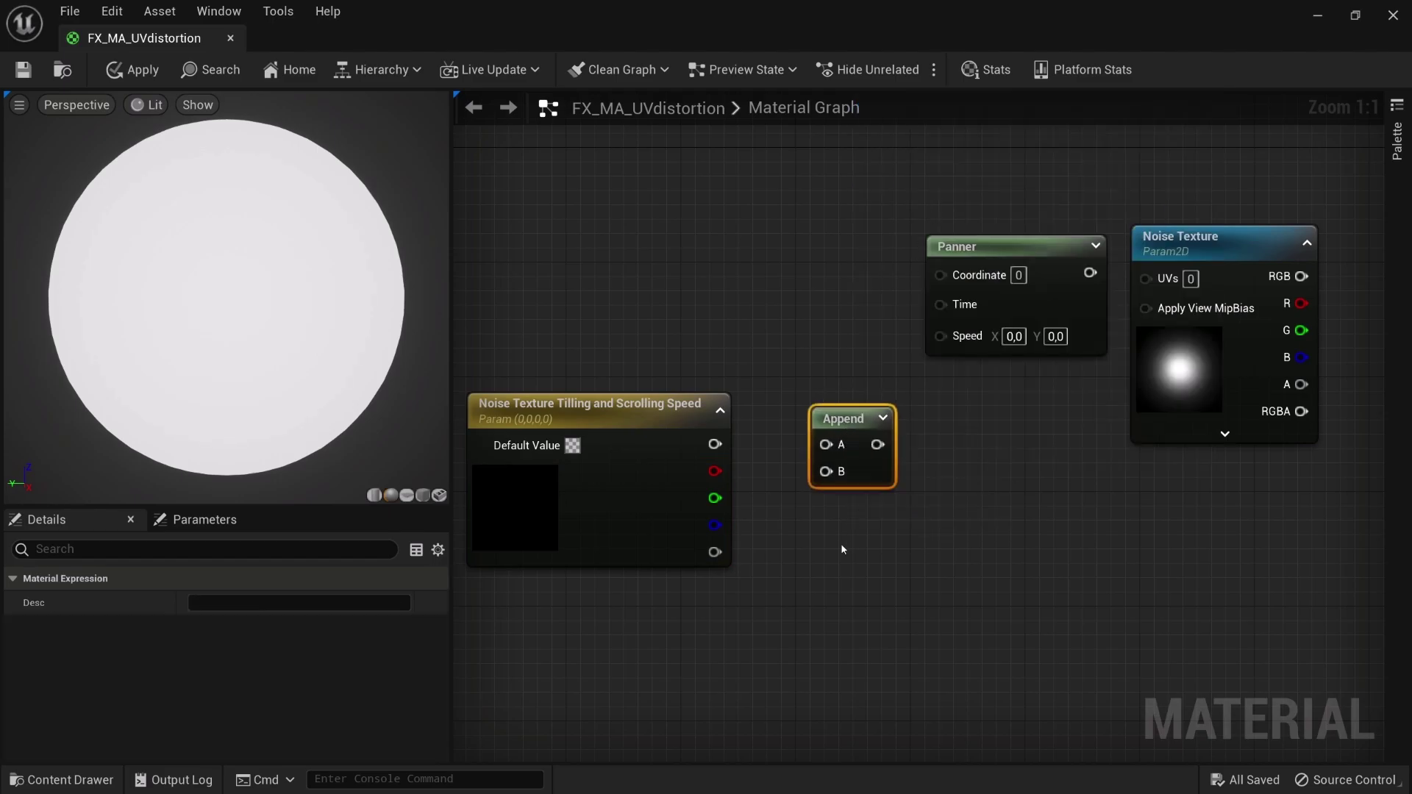
key("ctrl+d")
left_click(945, 526)
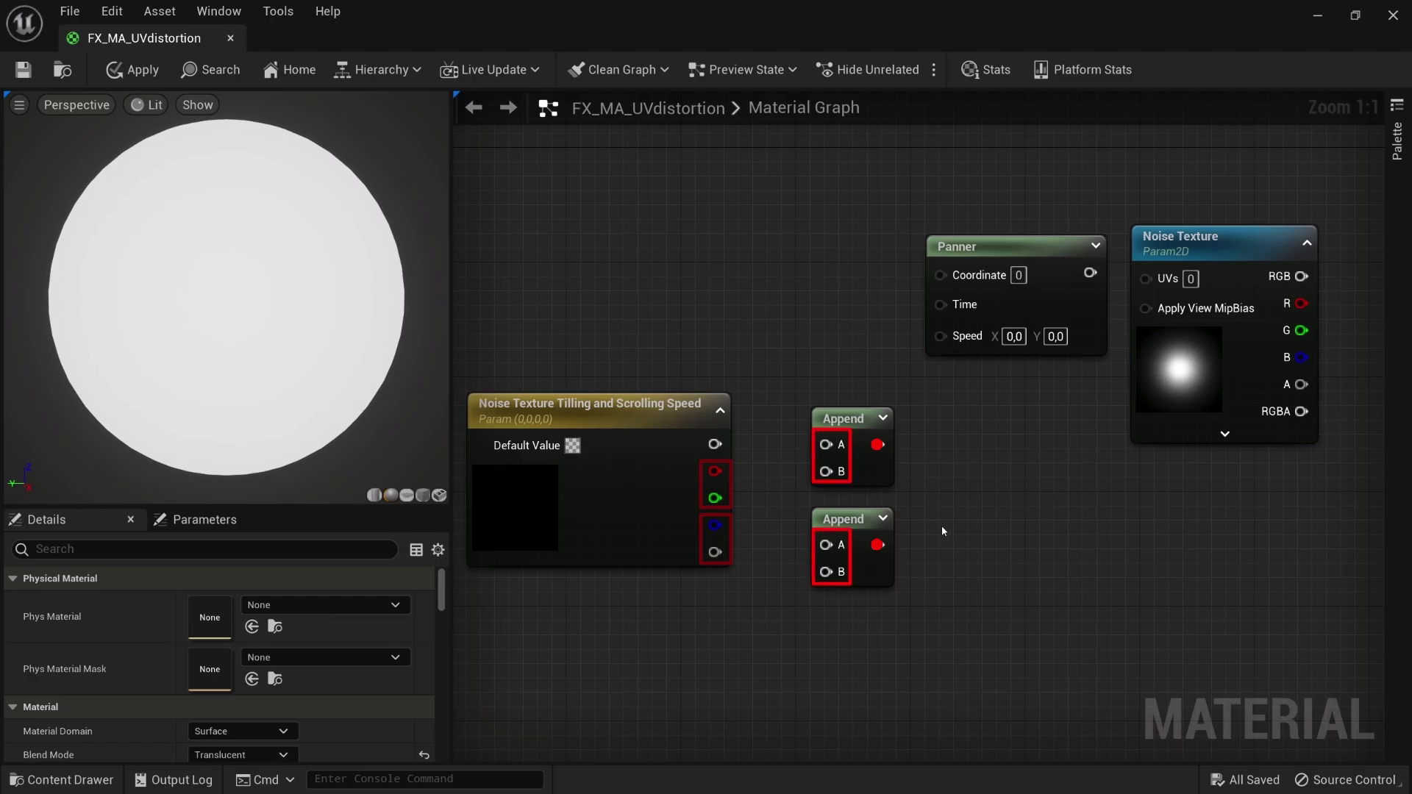
left_click_drag(716, 471, 825, 444)
left_click_drag(715, 498, 825, 472)
left_click_drag(715, 526, 826, 545)
left_click_drag(716, 553, 826, 572)
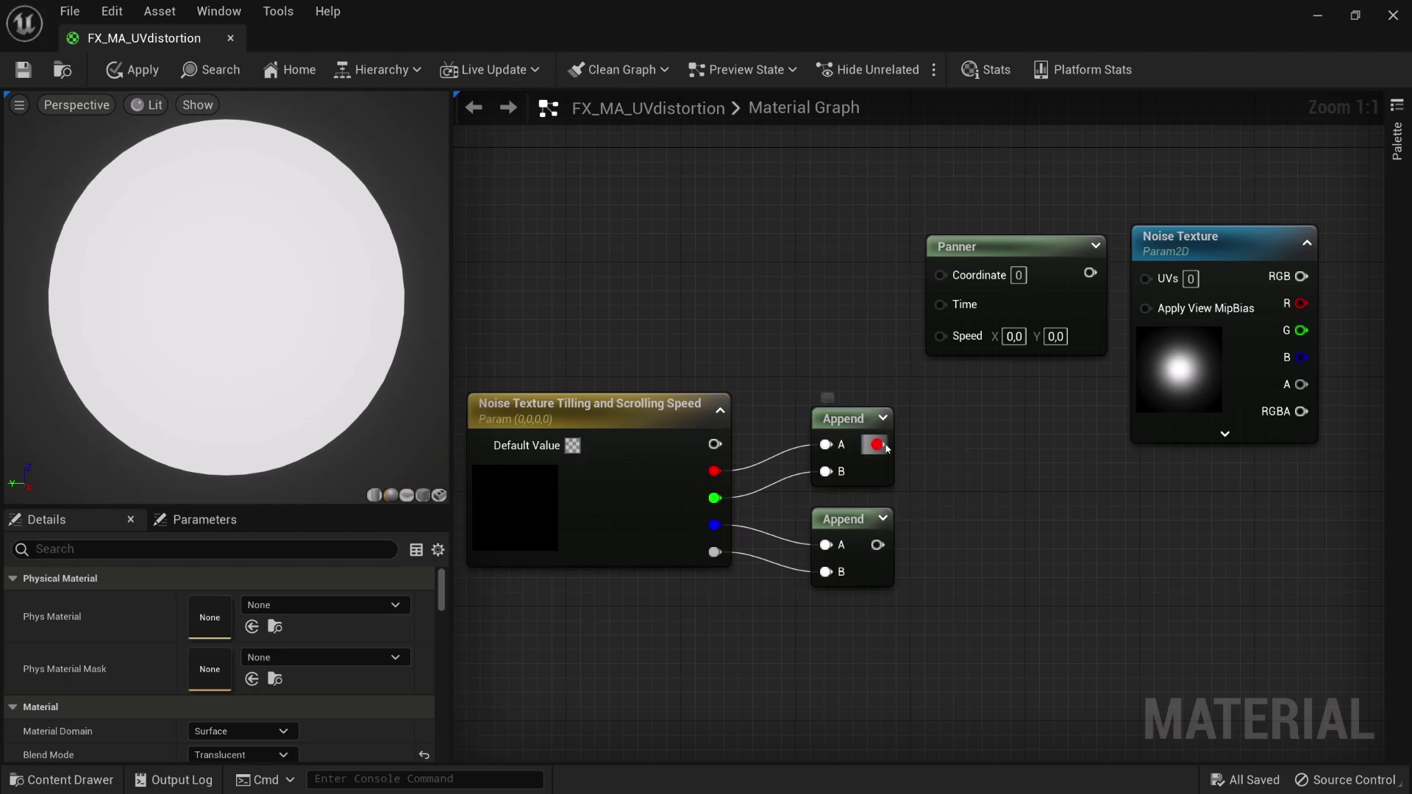
left_click_drag(877, 445, 850, 315)
type("mult")
Scale TexCoord[0] through Multiply into the Panner Coordinate, with the Panner feeding Noise Texture UVs.
key("Return")
left_click(570, 261)
right_click(570, 261)
type("tex")
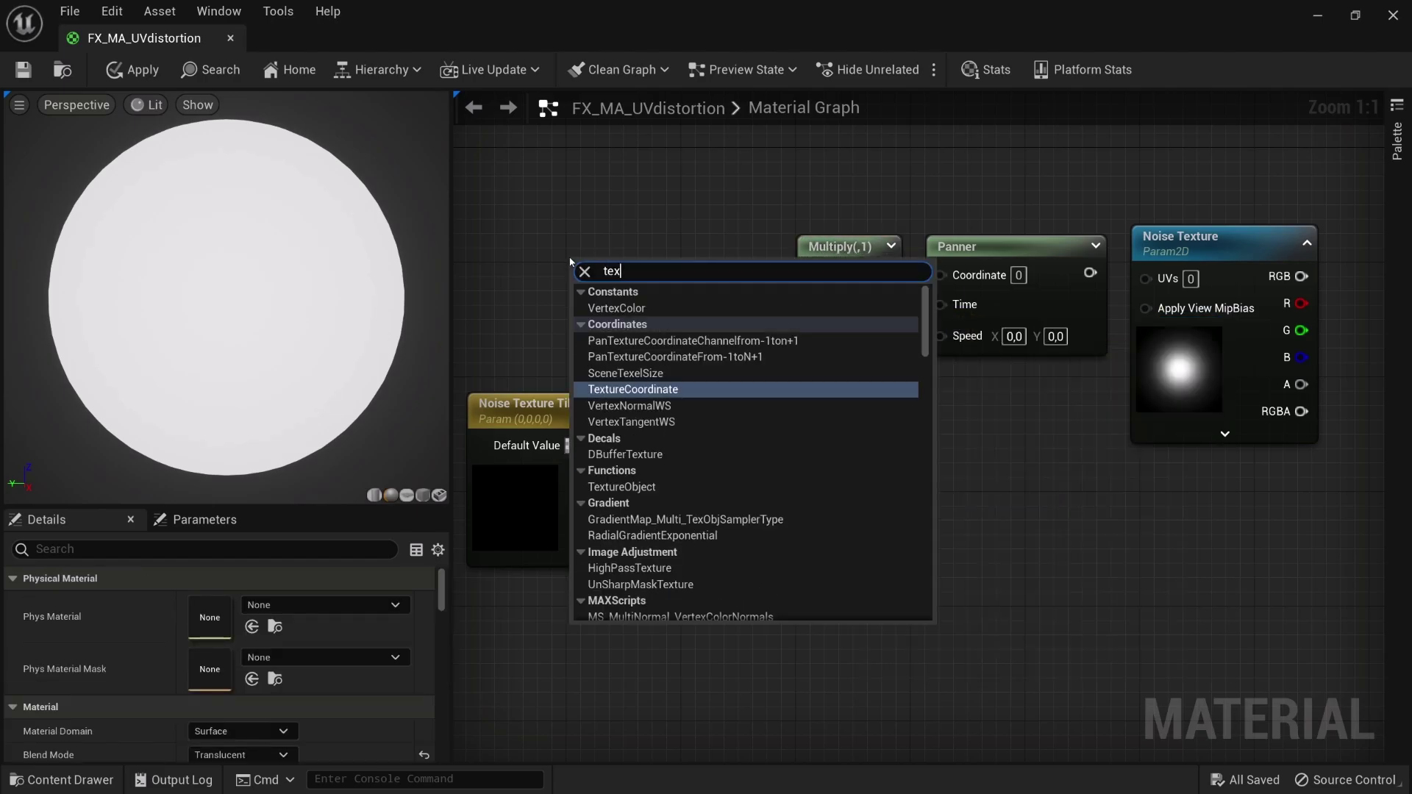
key("Return")
left_click_drag(722, 296, 813, 299)
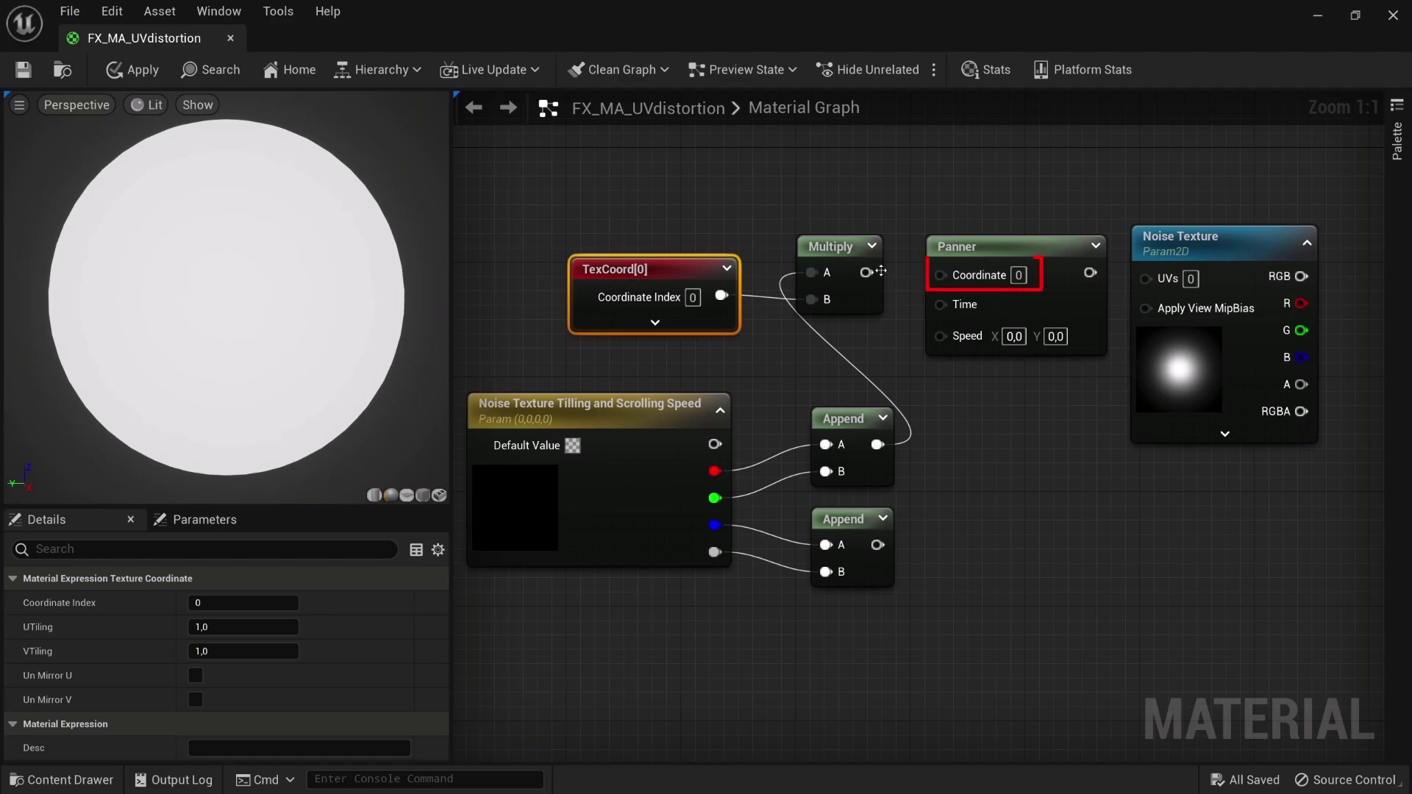
left_click_drag(881, 272, 941, 273)
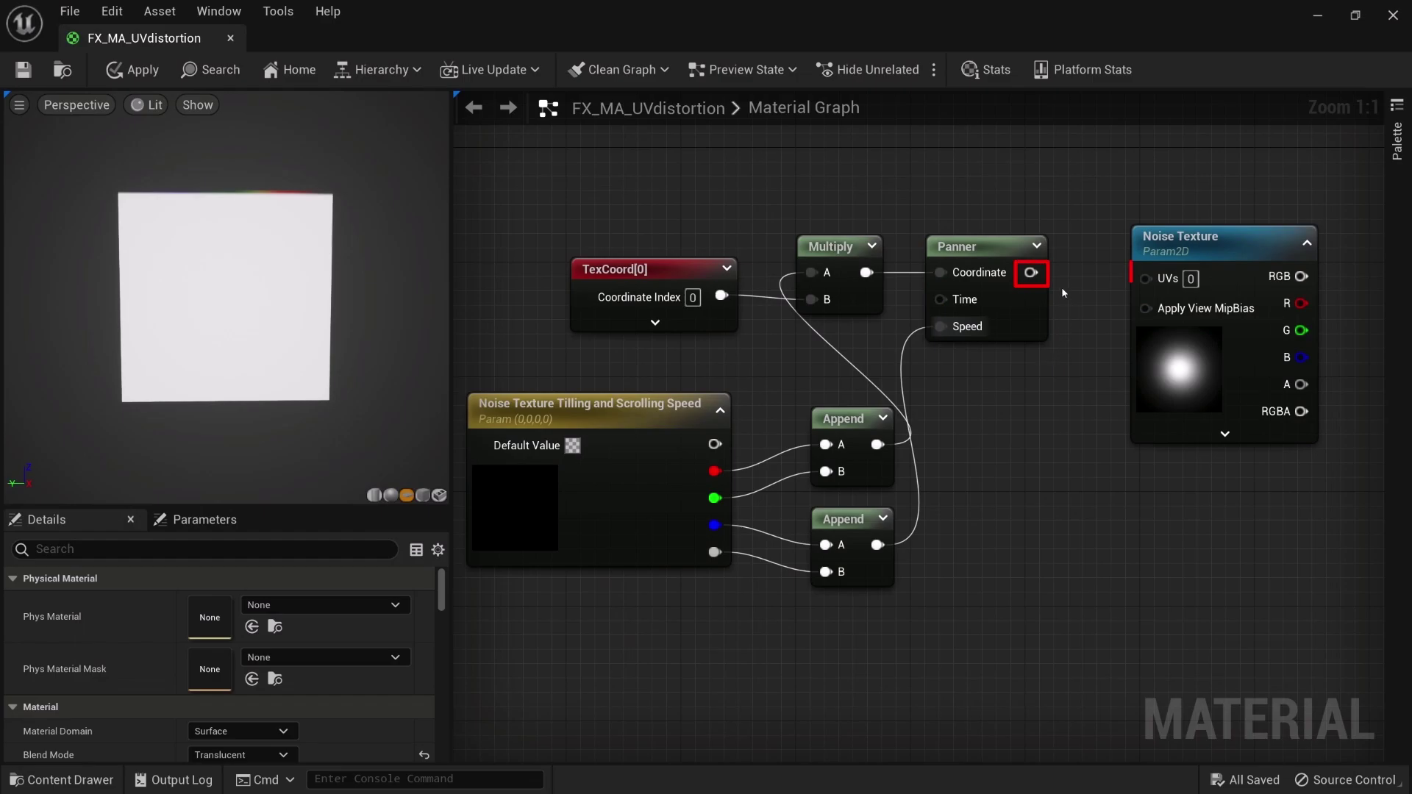
left_click_drag(1031, 273, 1144, 281)
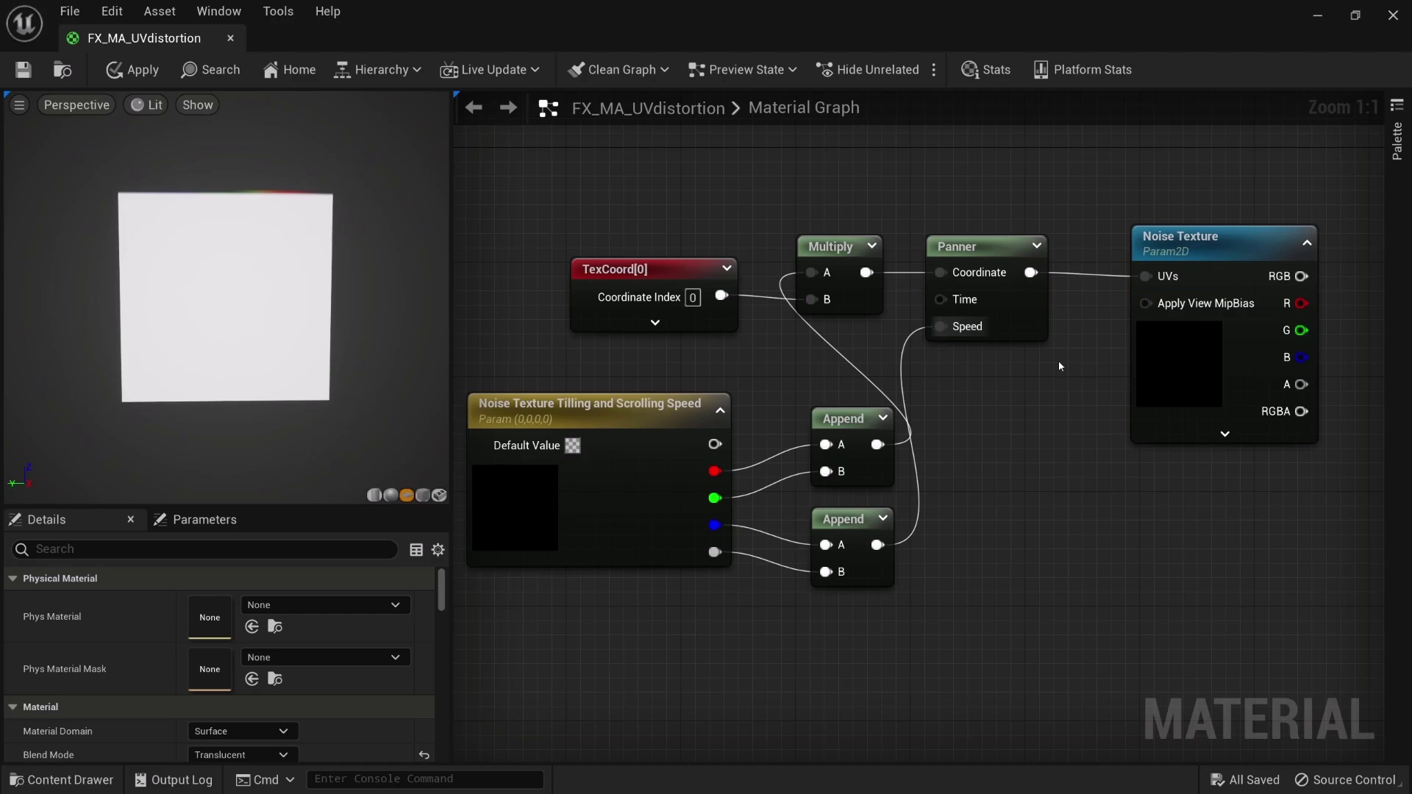
Preview the Noise Texture node alone in the viewport.
right_click(1225, 253)
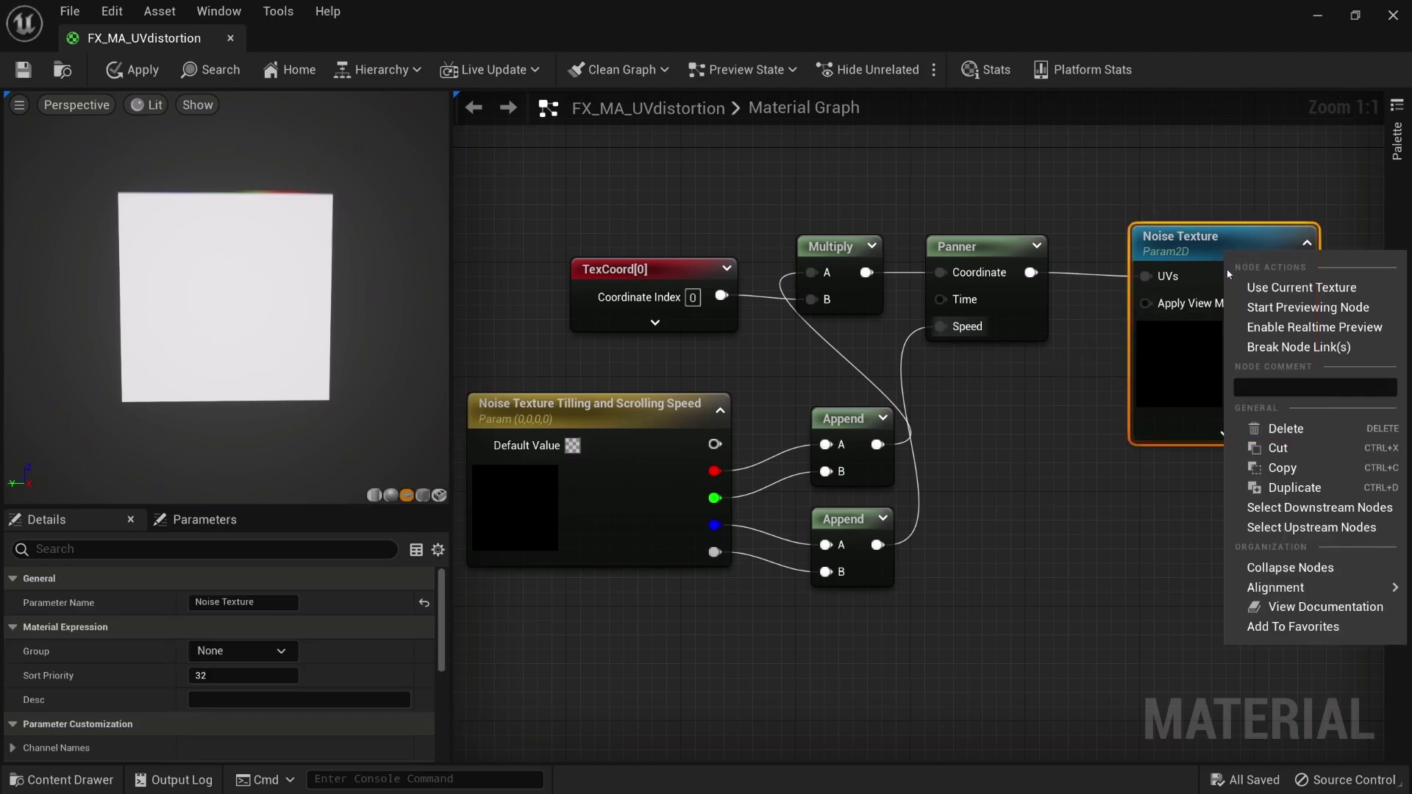
left_click(1289, 310)
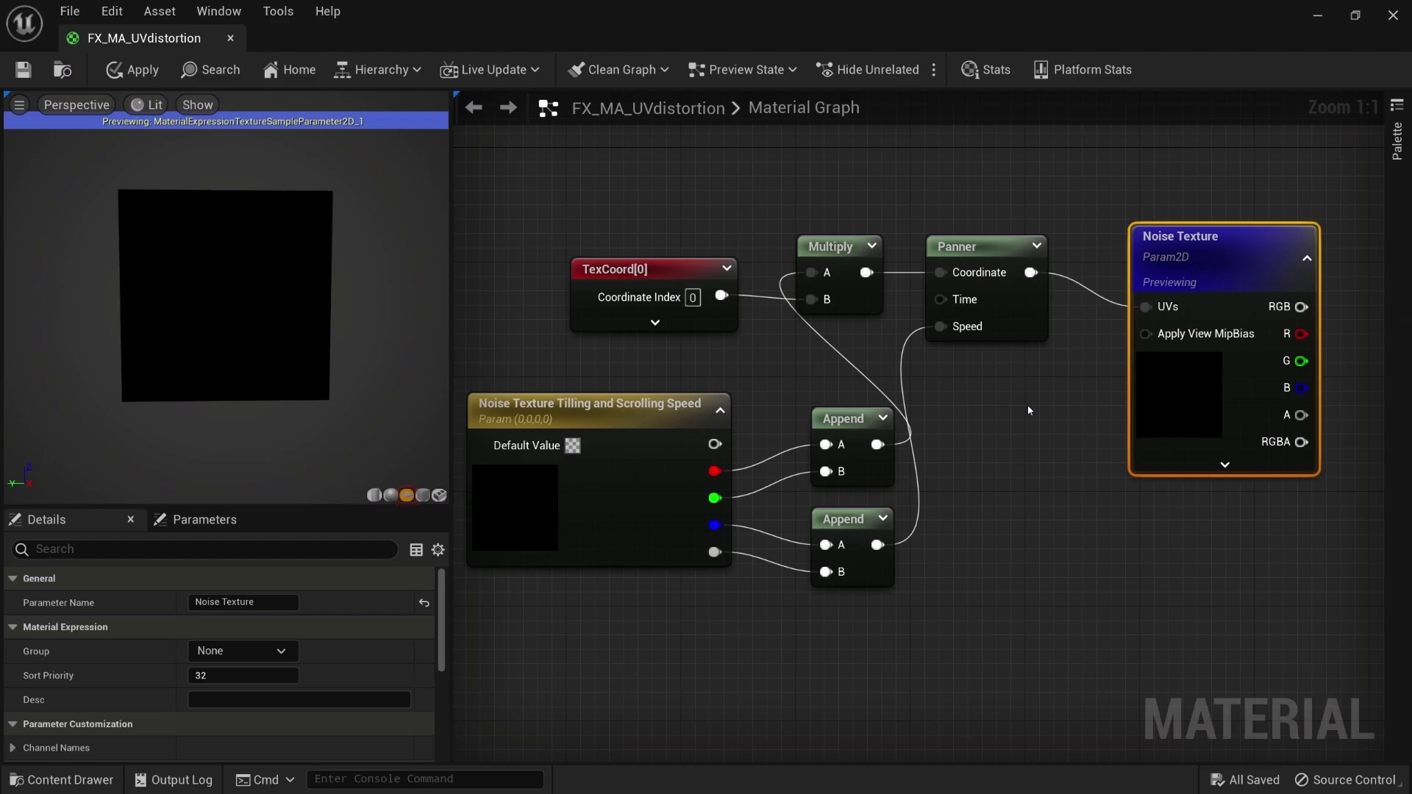
left_click(652, 407)
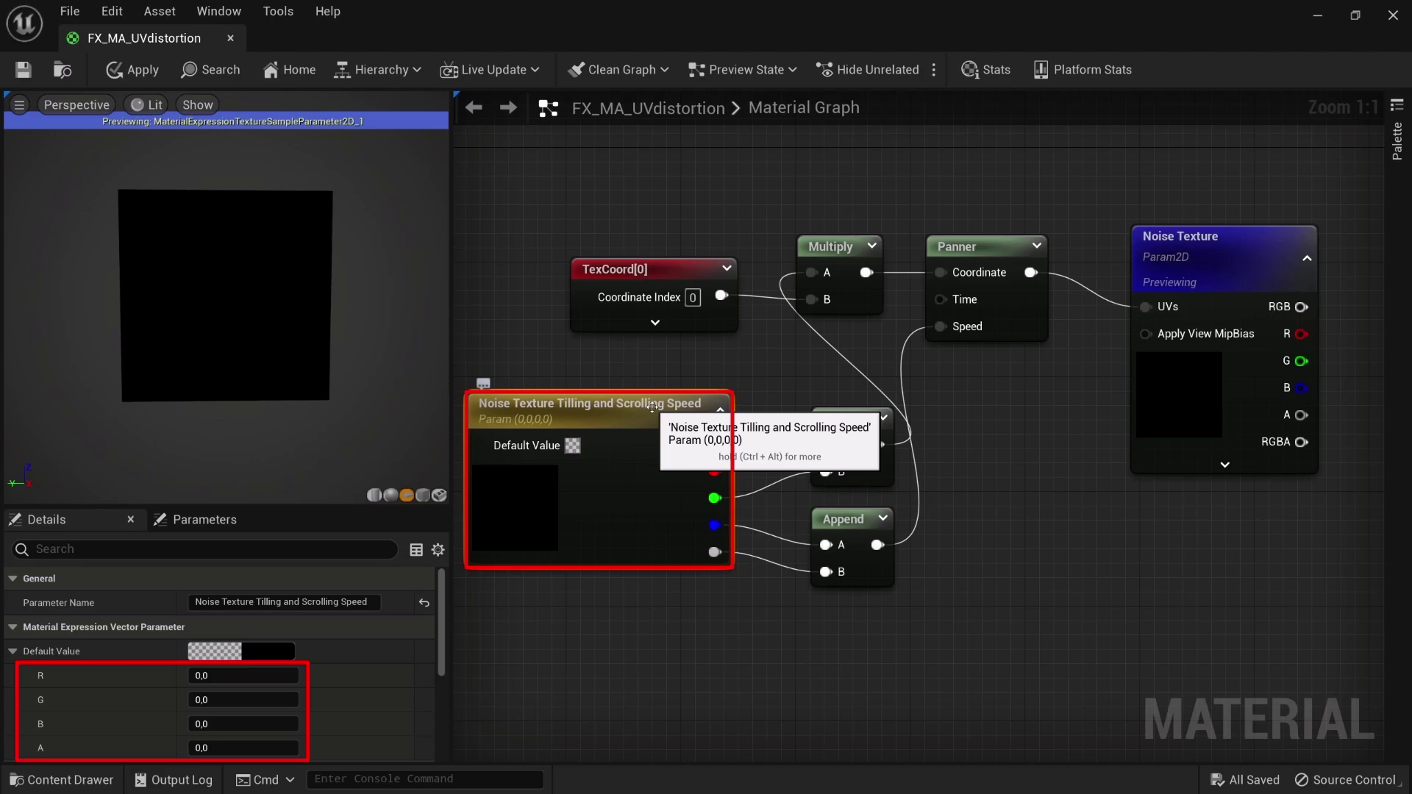
scroll(385, 666, "down", 1)
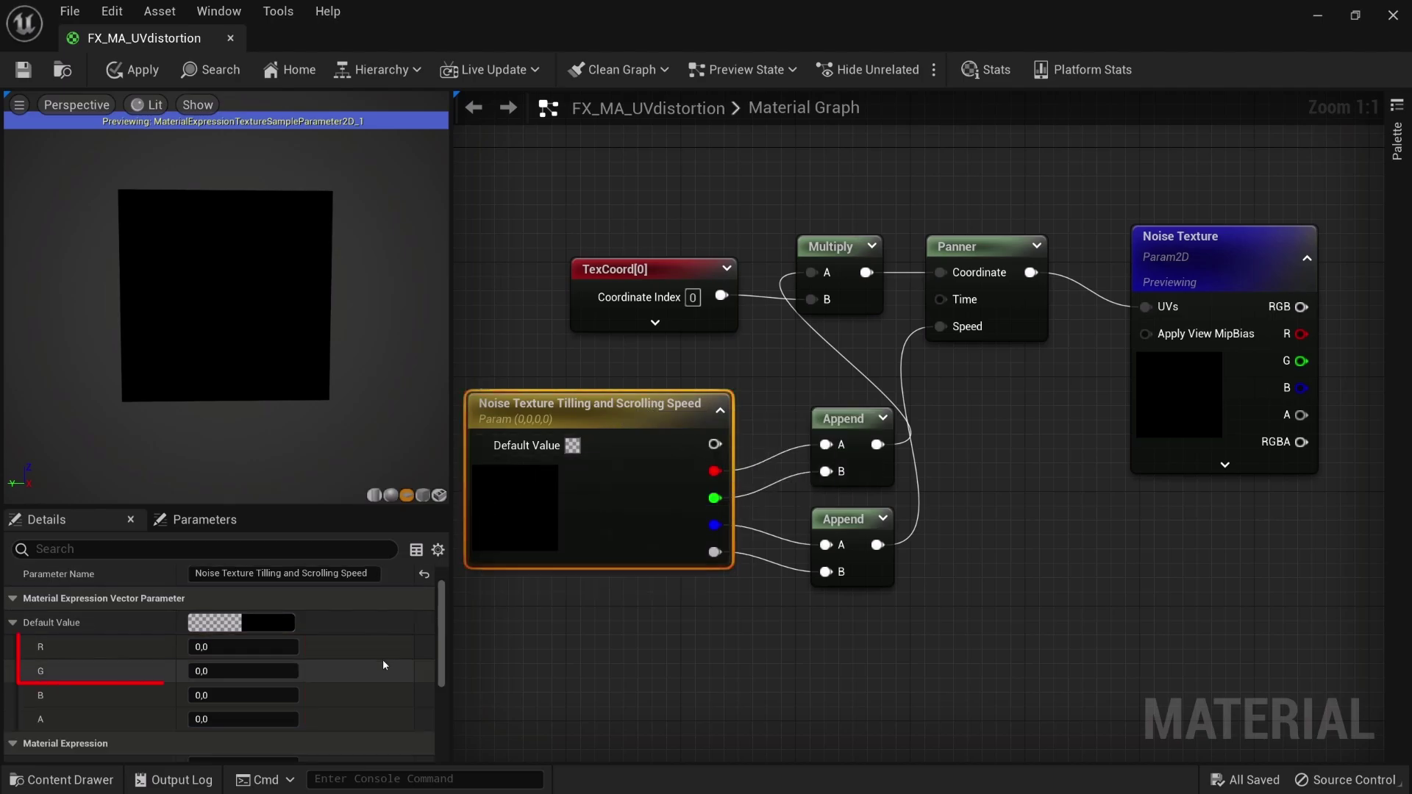
Set the tiling/speed parameter defaults to R 1, G 1 and B -0.1.
left_click(259, 648)
type("1")
key("Return")
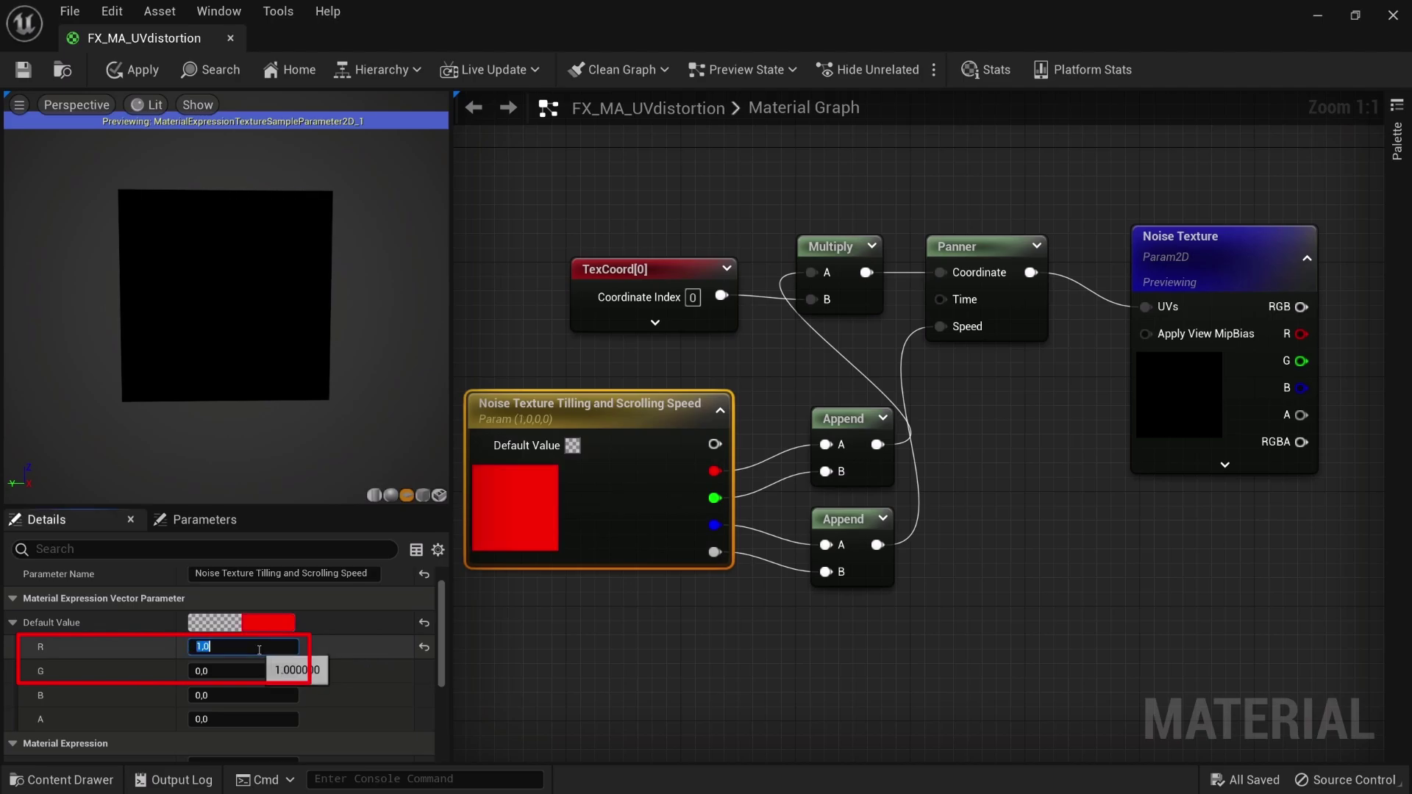
left_click(240, 670)
type("1")
key("Return")
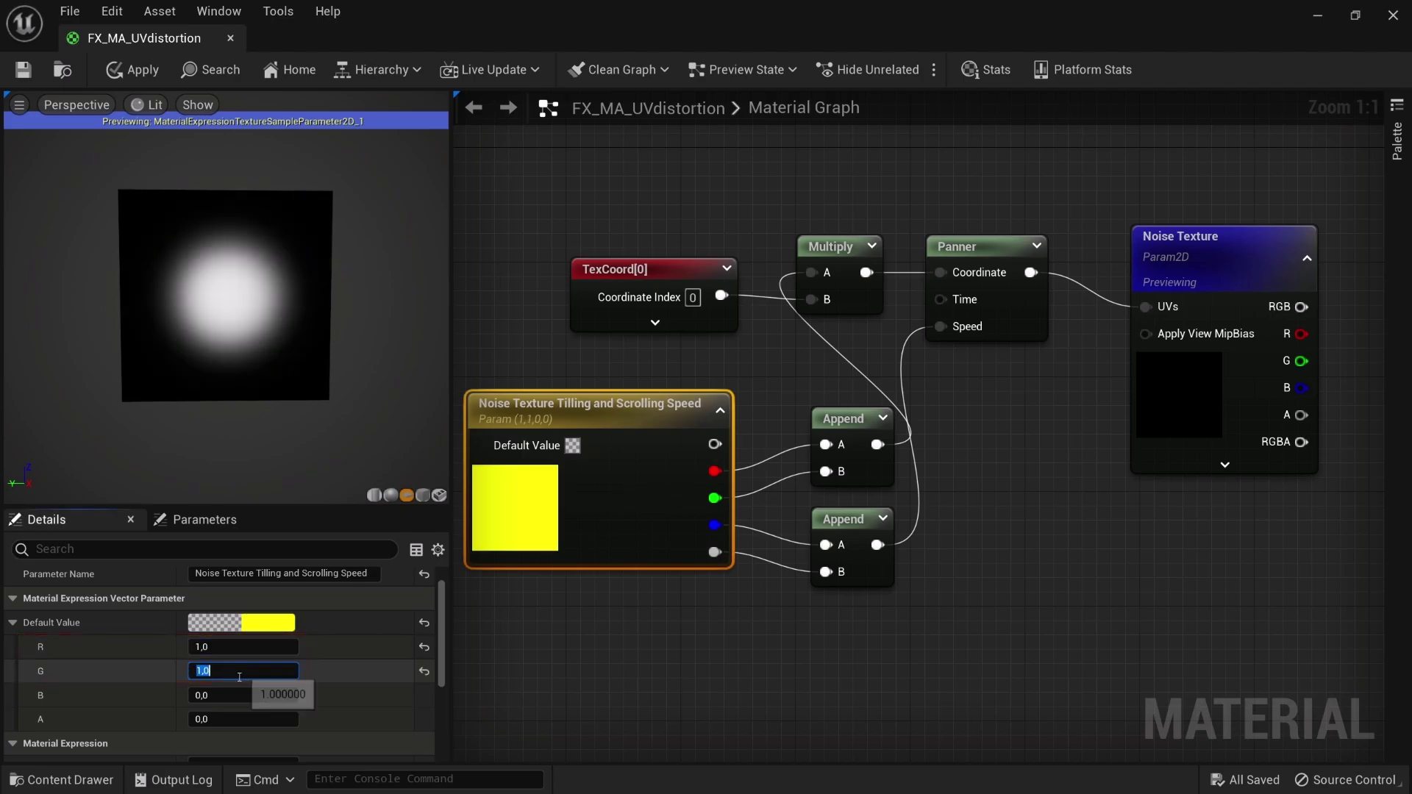
left_click(235, 693)
type(".1")
key("Return")
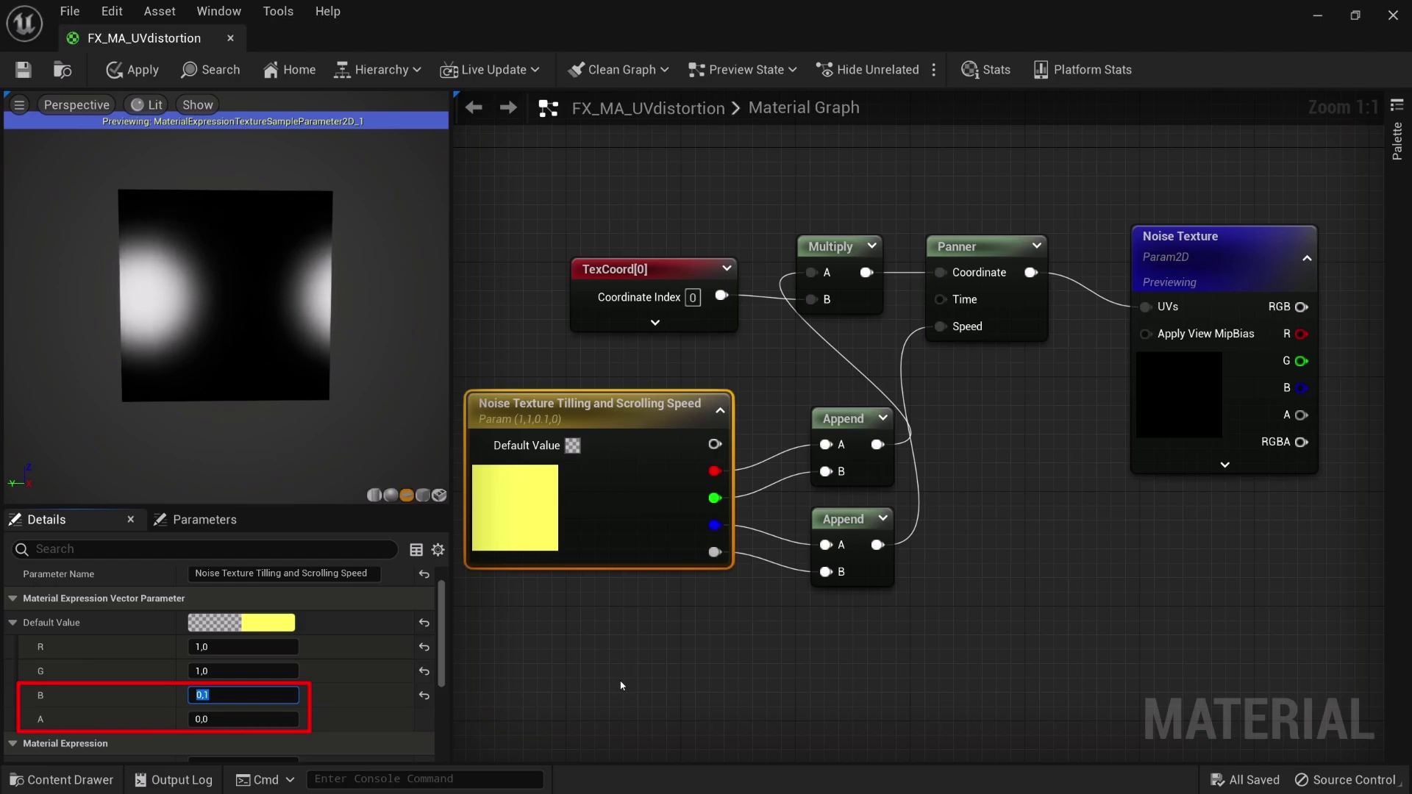
type("-0.1")
key("Return")
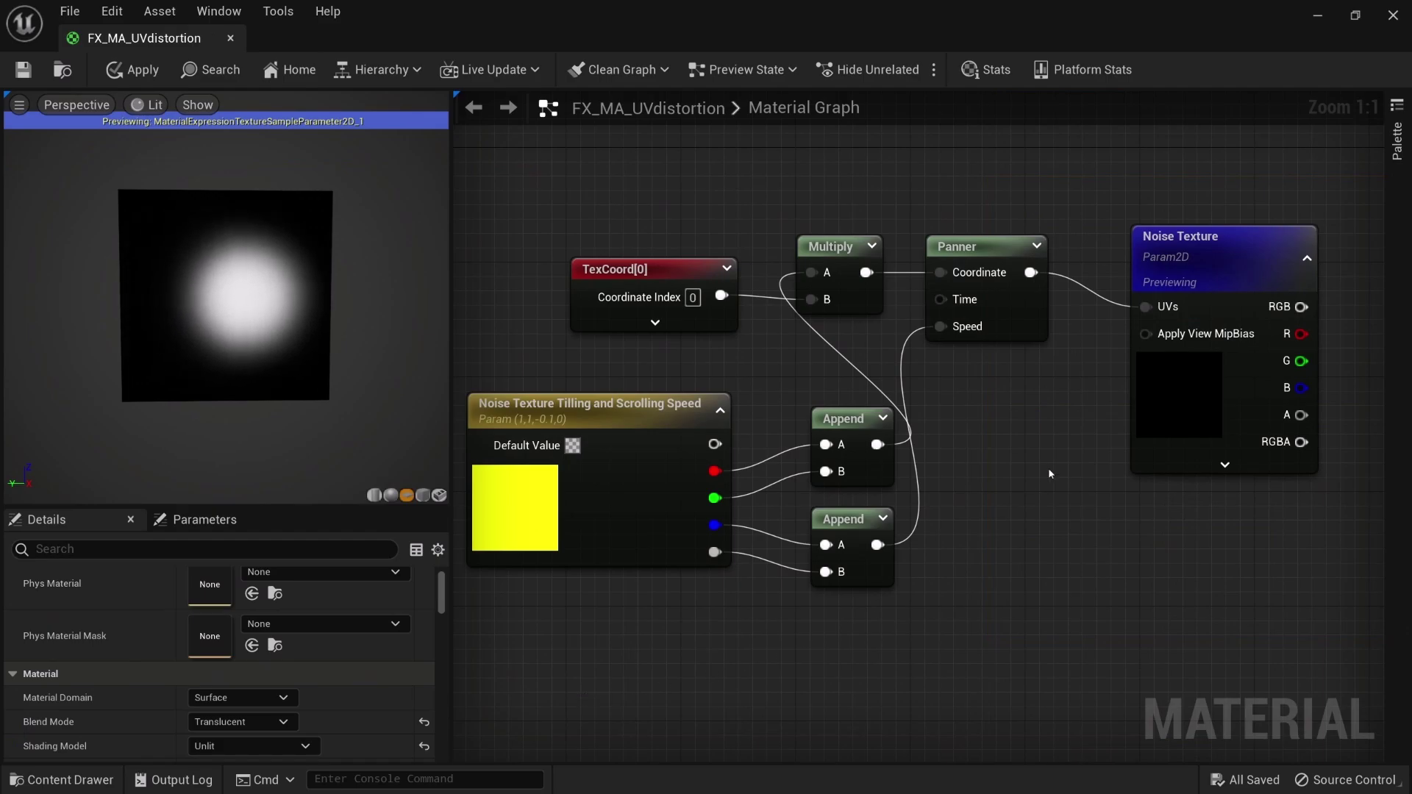
Stop previewing Noise Texture so the viewport shows the whole material.
left_click(1206, 270)
right_click(1206, 271)
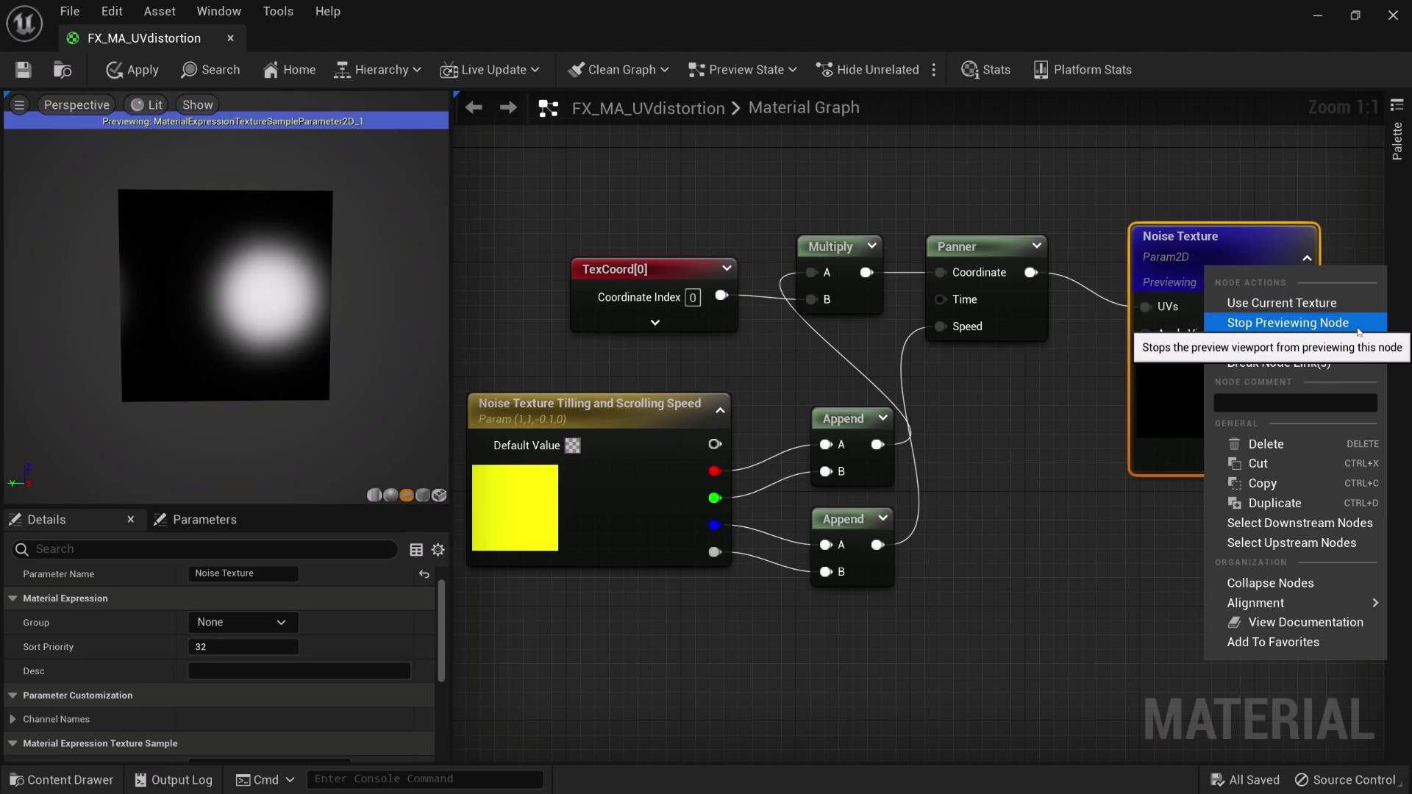
left_click(1323, 322)
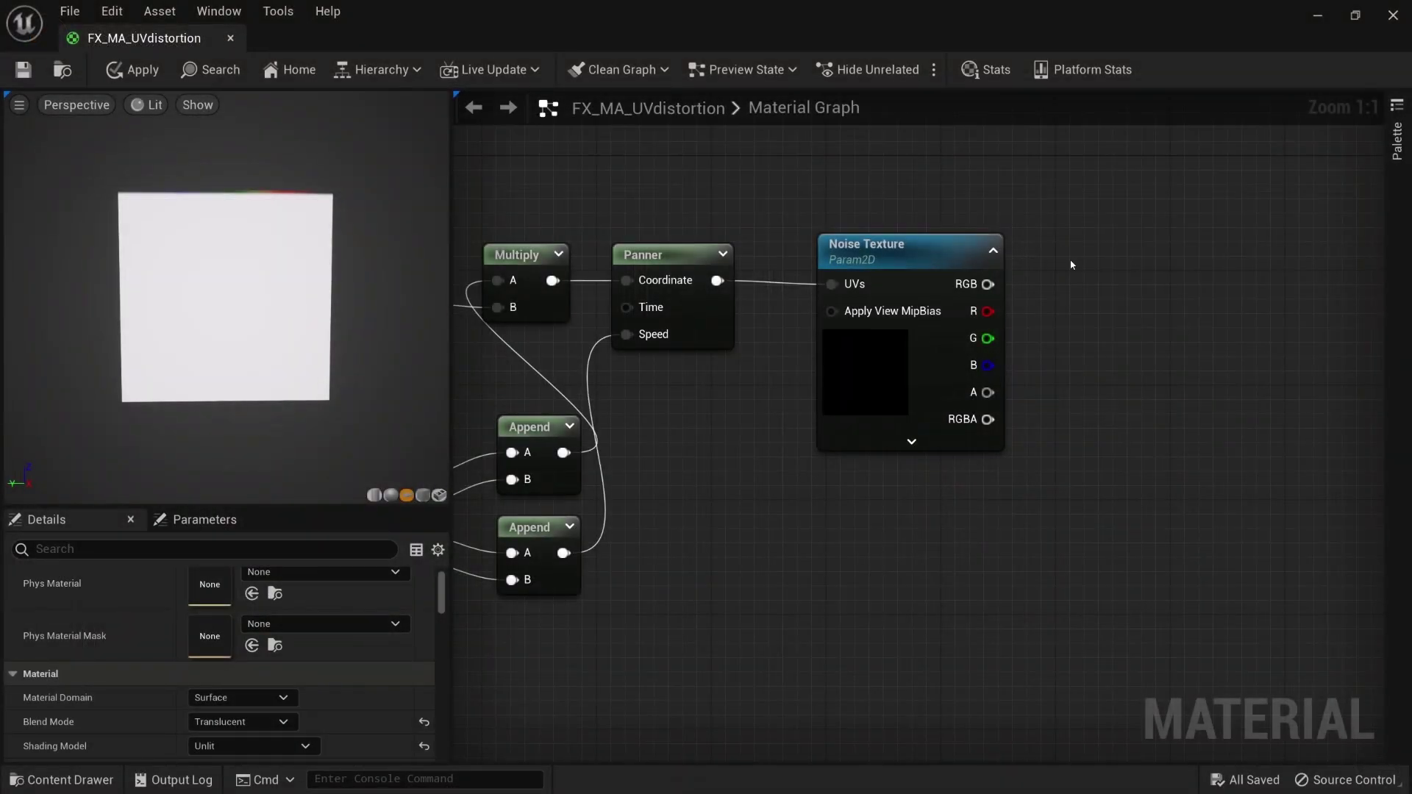
Multiply Noise Texture RGB by a Noise Intenisty scalar parameter set to 0,2.
left_click_drag(987, 283, 1107, 292)
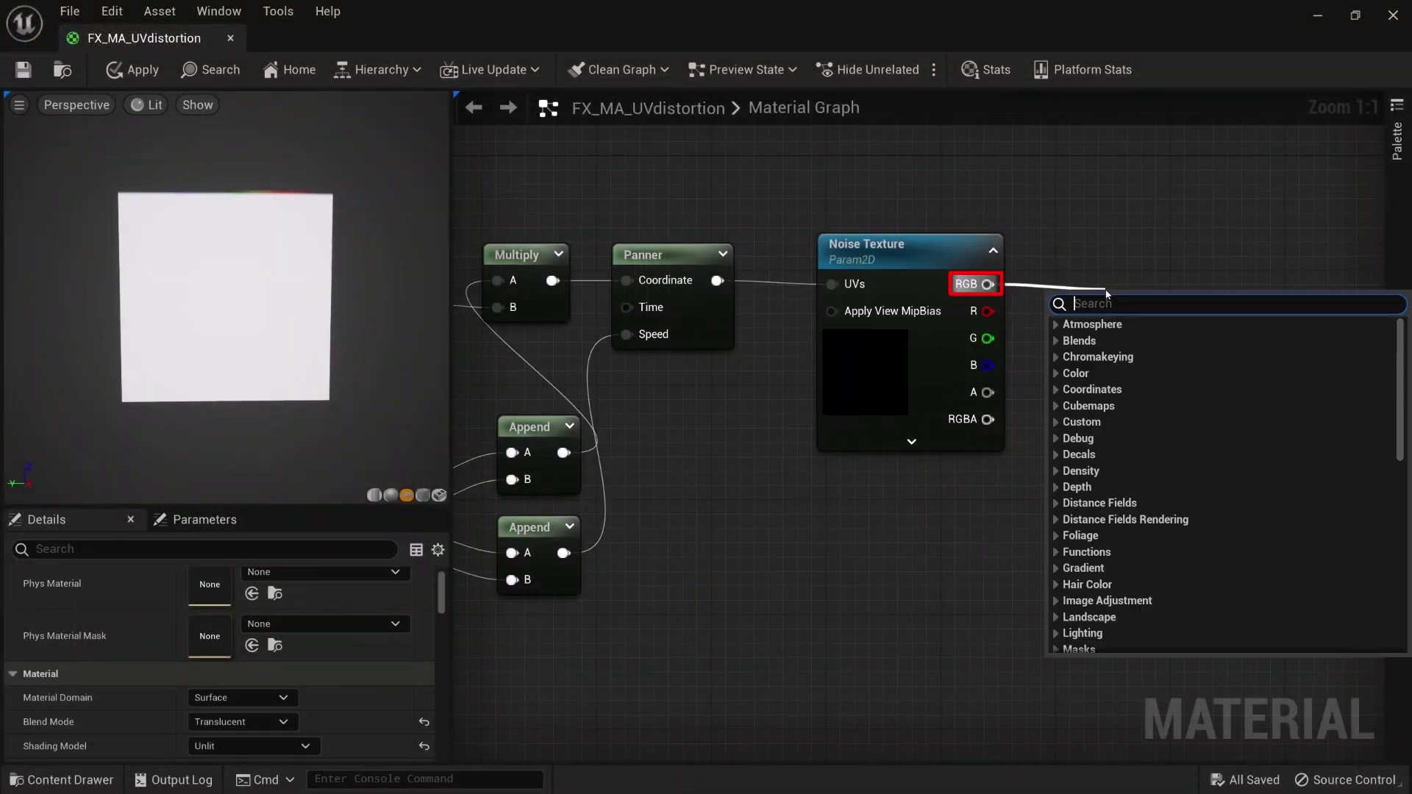
type("multiply")
key("Return")
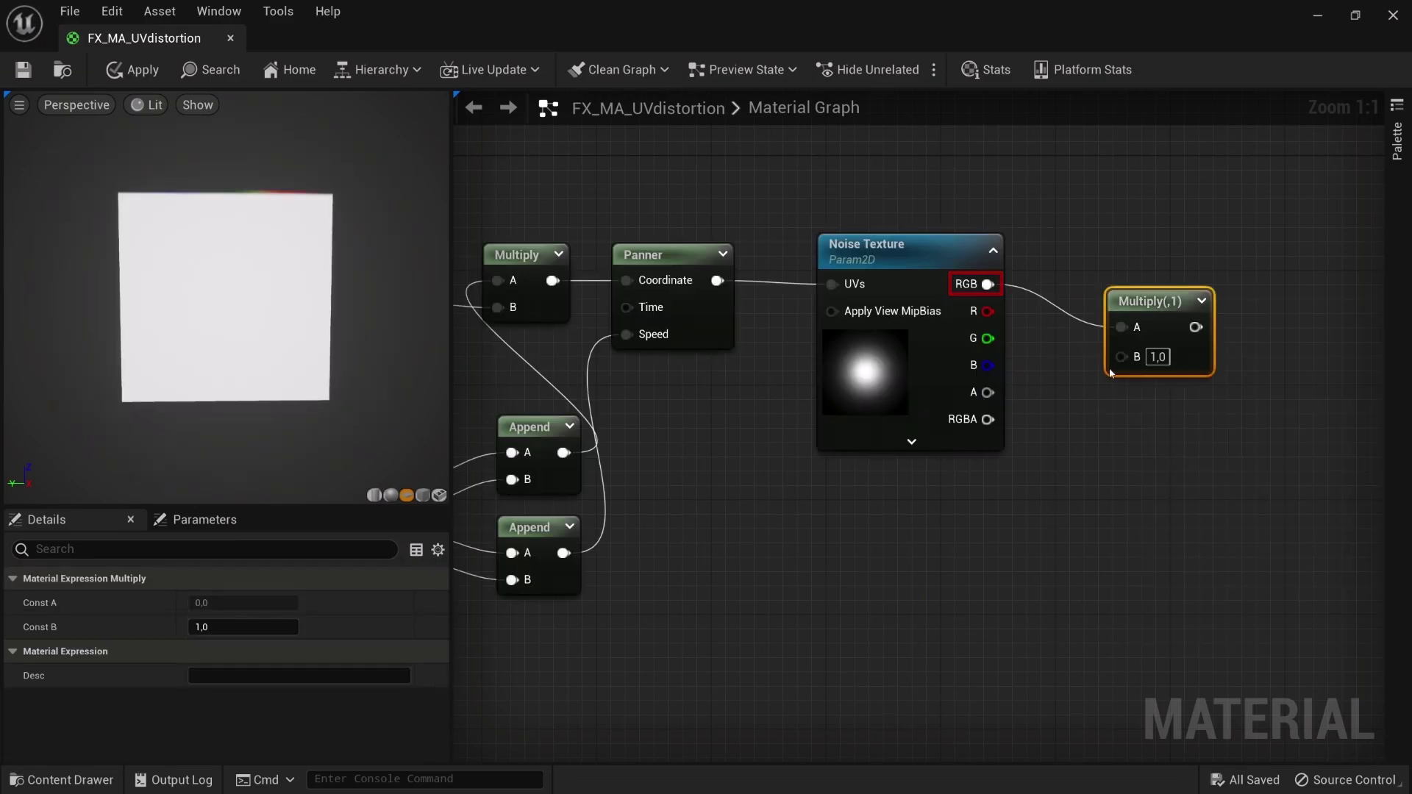
right_click(1064, 397)
type("const")
key("Escape")
left_click(1065, 403)
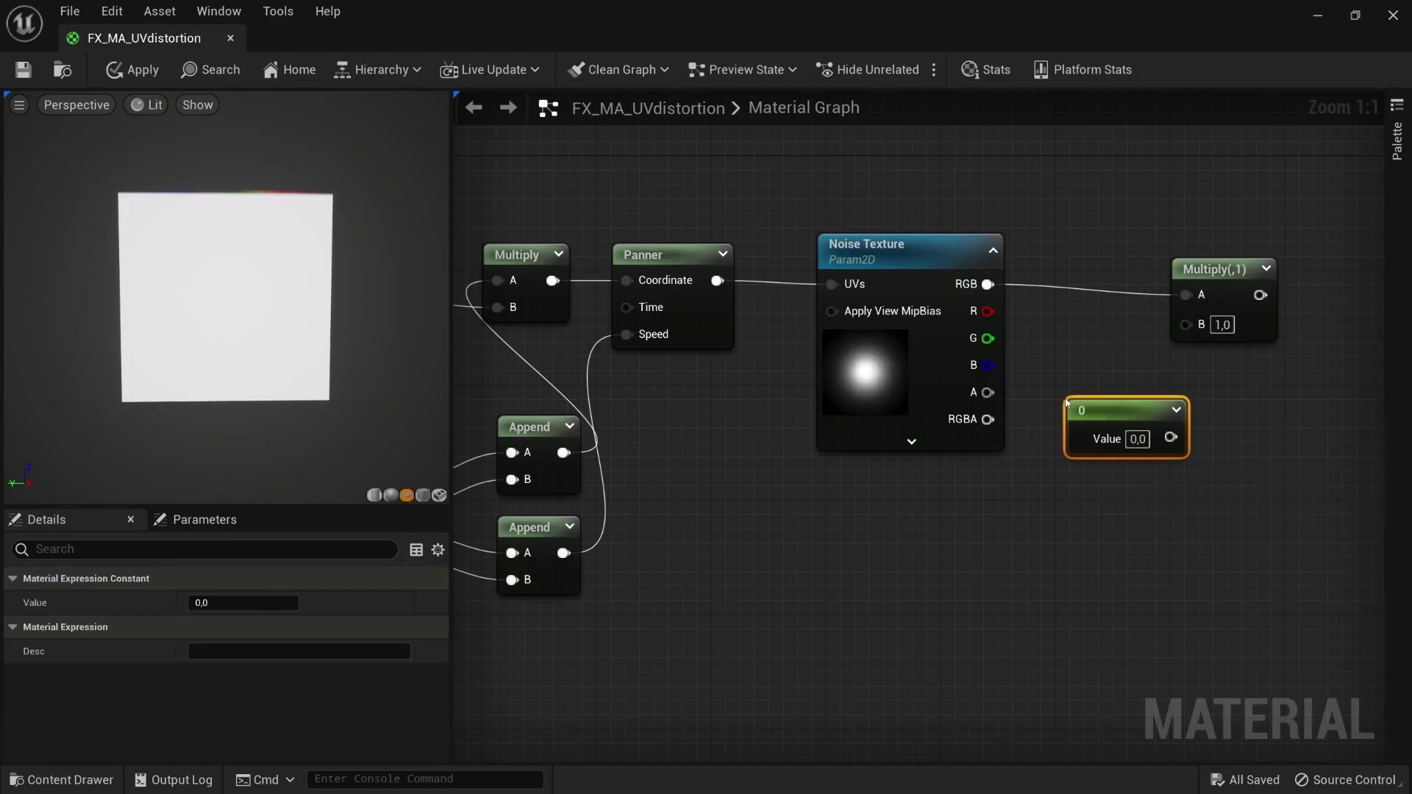
right_click(1112, 410)
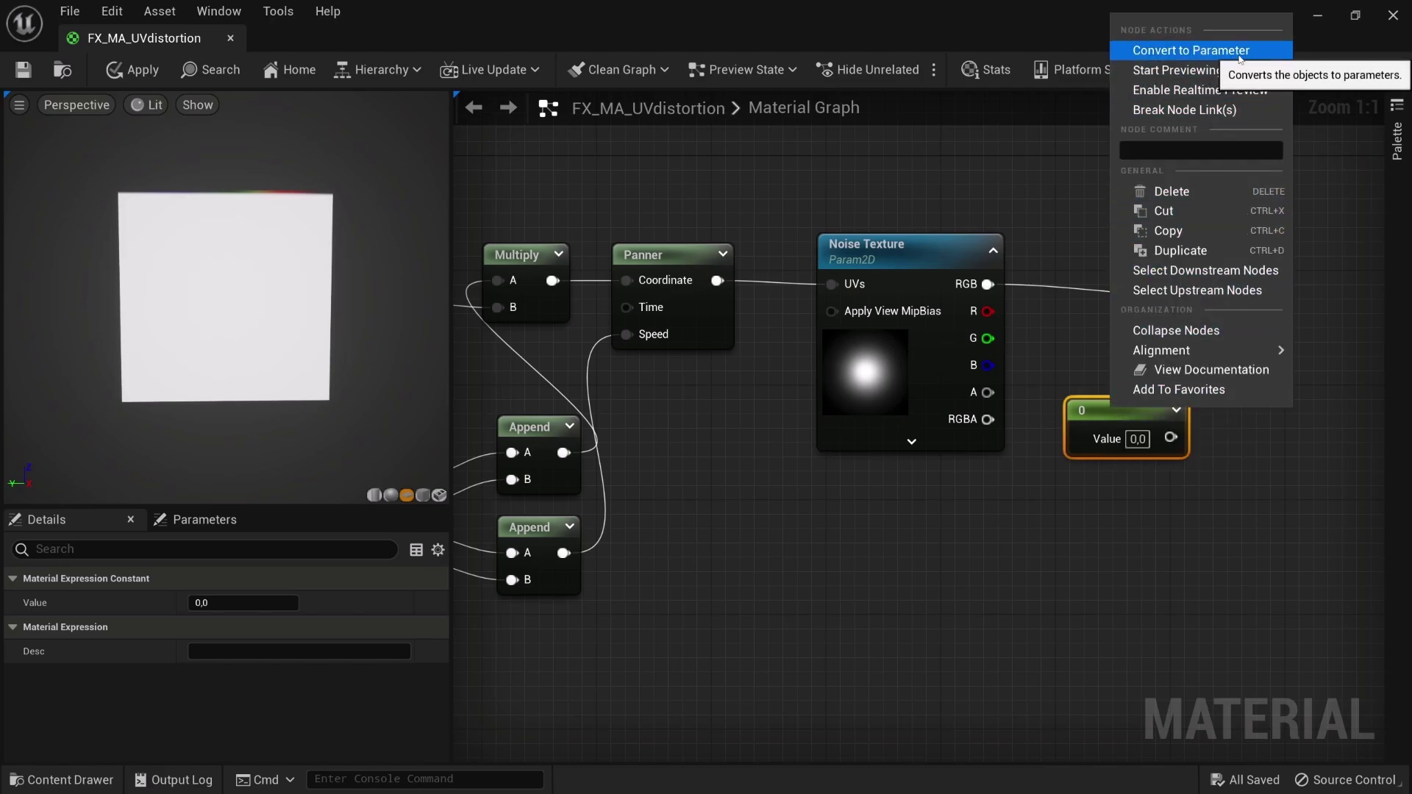
left_click(1190, 49)
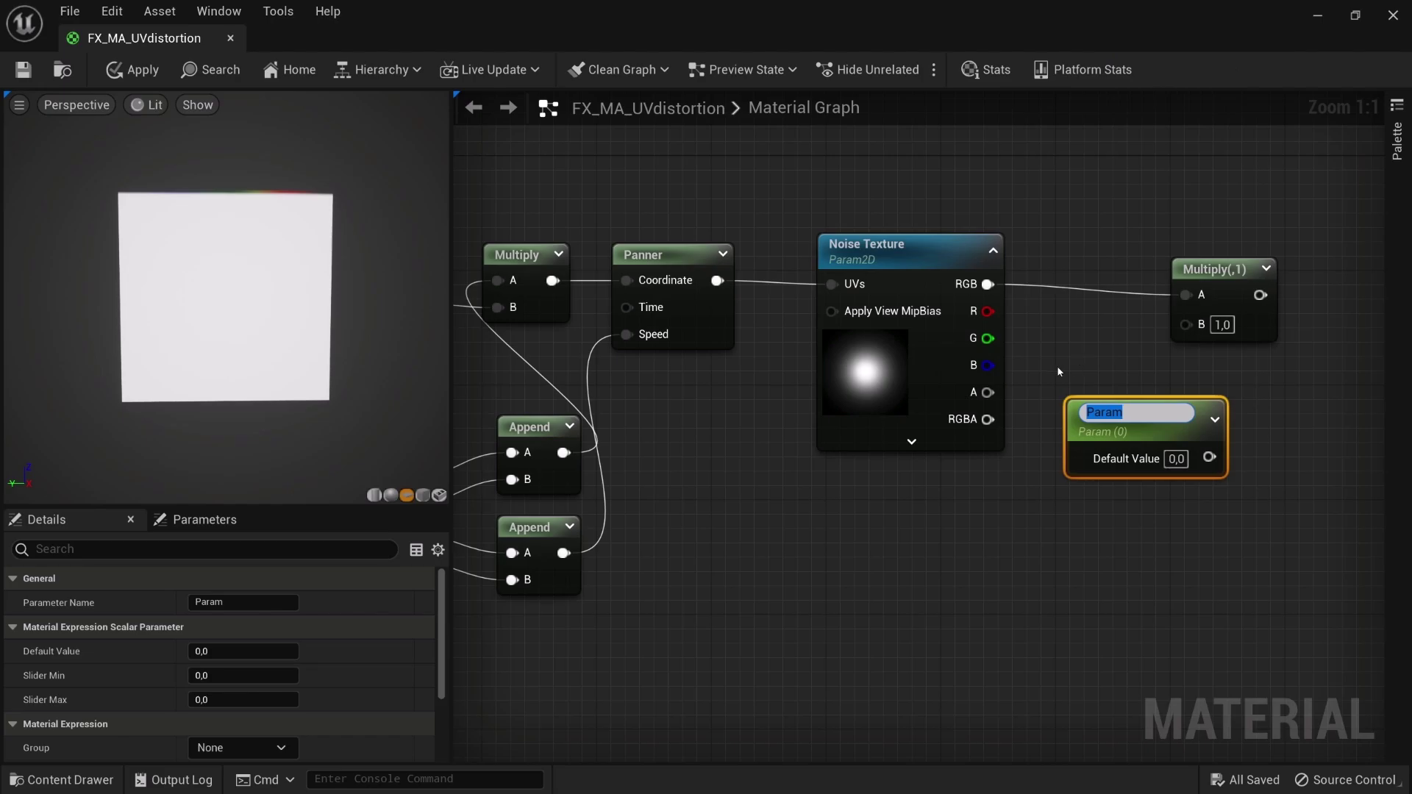
type("Noise Intenisty")
key("Return")
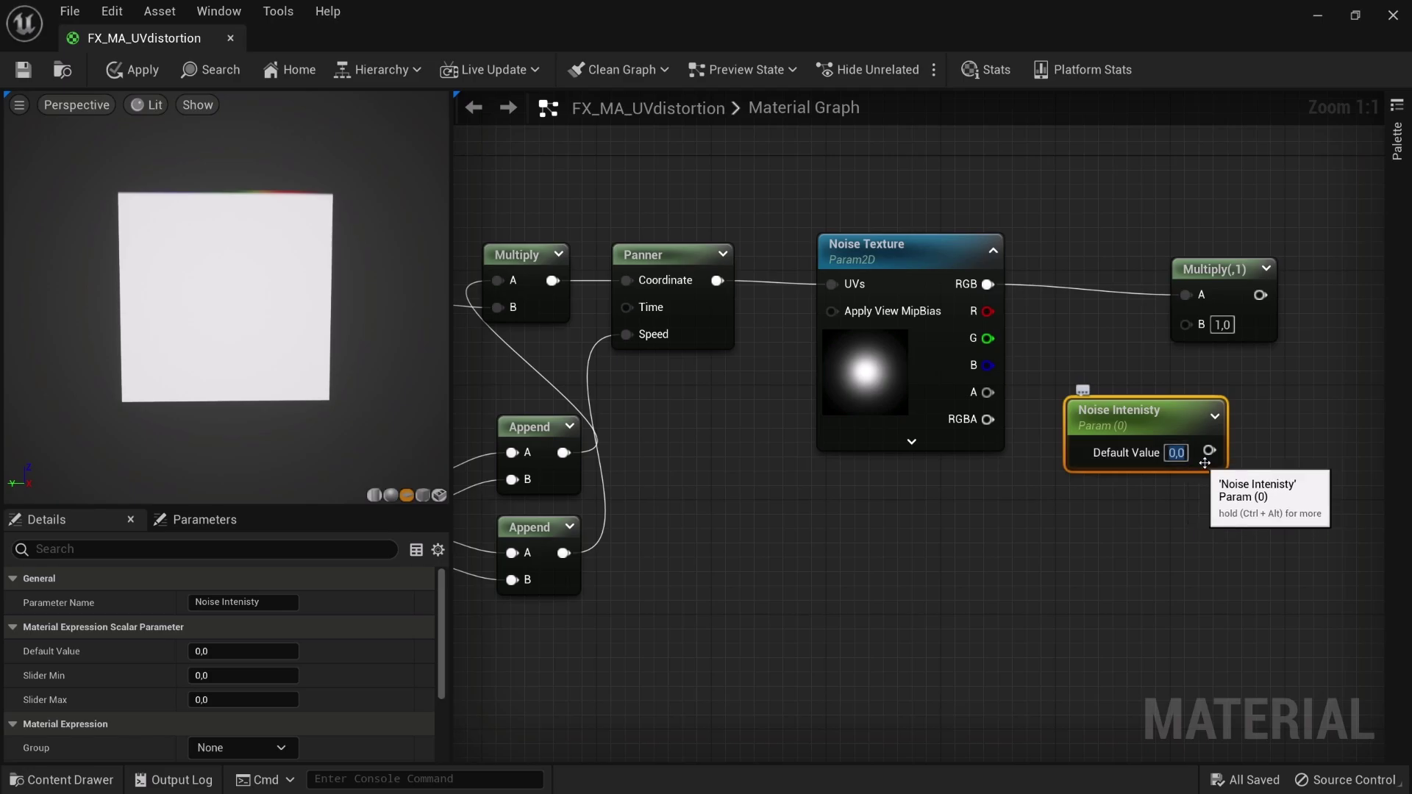
type("0,2")
left_click_drag(1202, 466, 1187, 322)
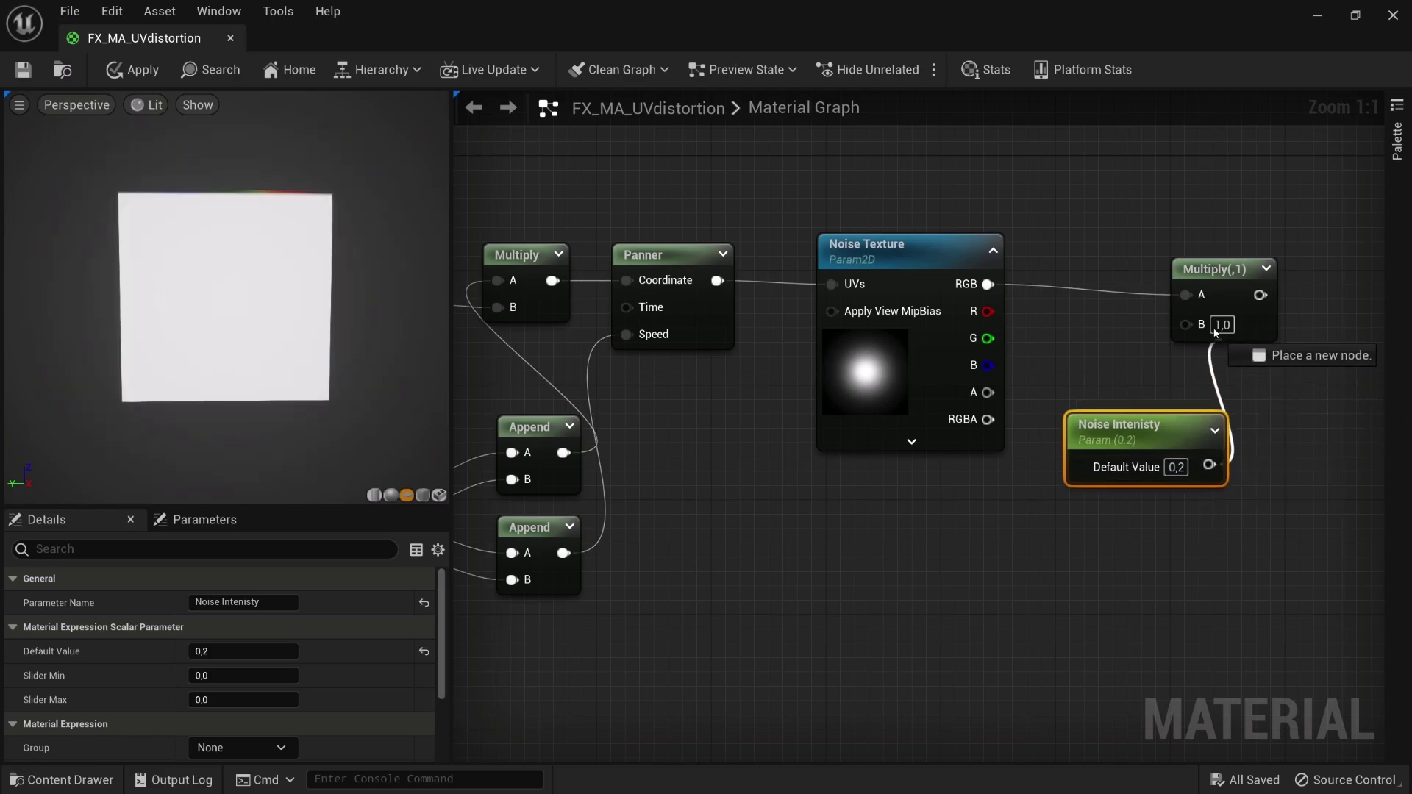
left_click(1087, 359)
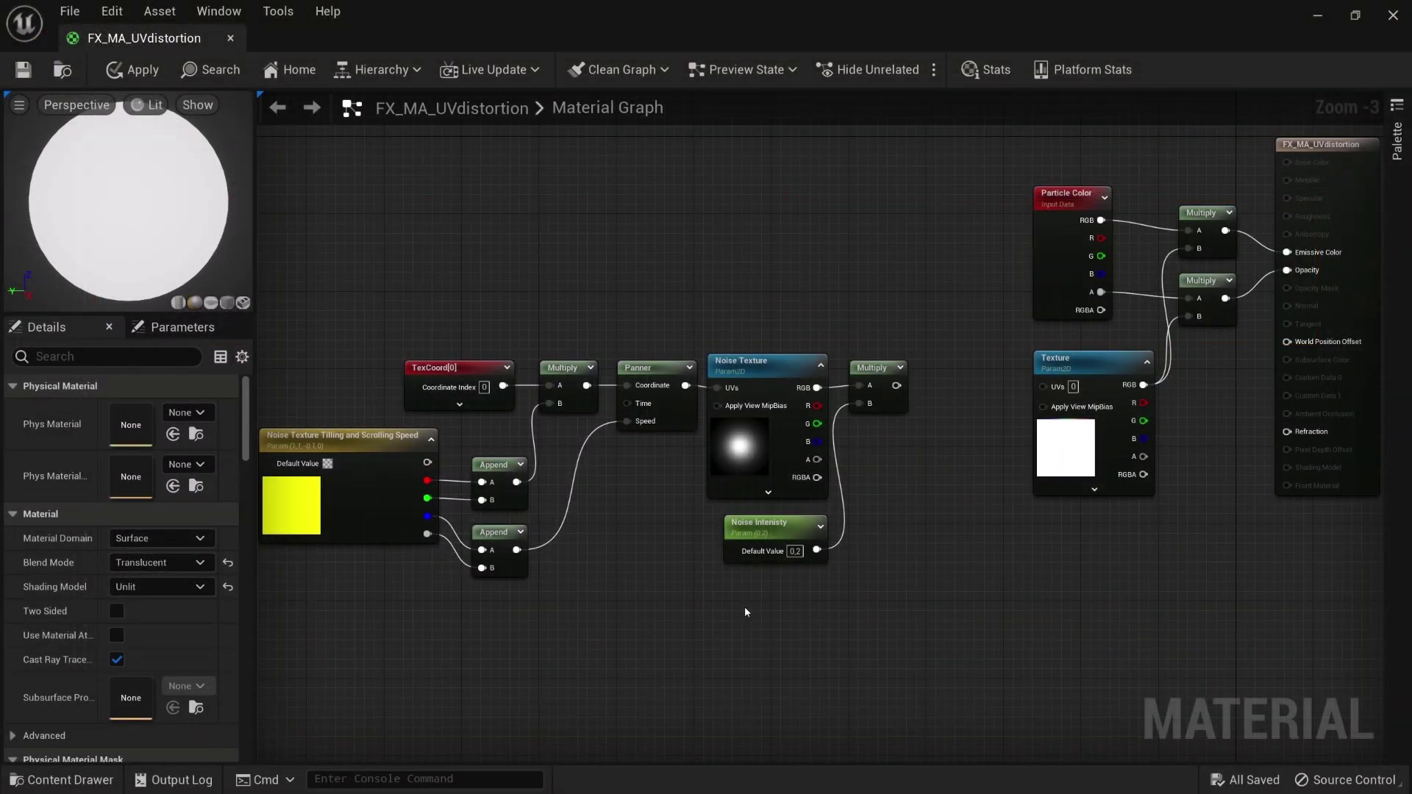
Add a TexCoord[0] node feeding a ComponentMask with R unchecked, leaving only G.
right_click(745, 612)
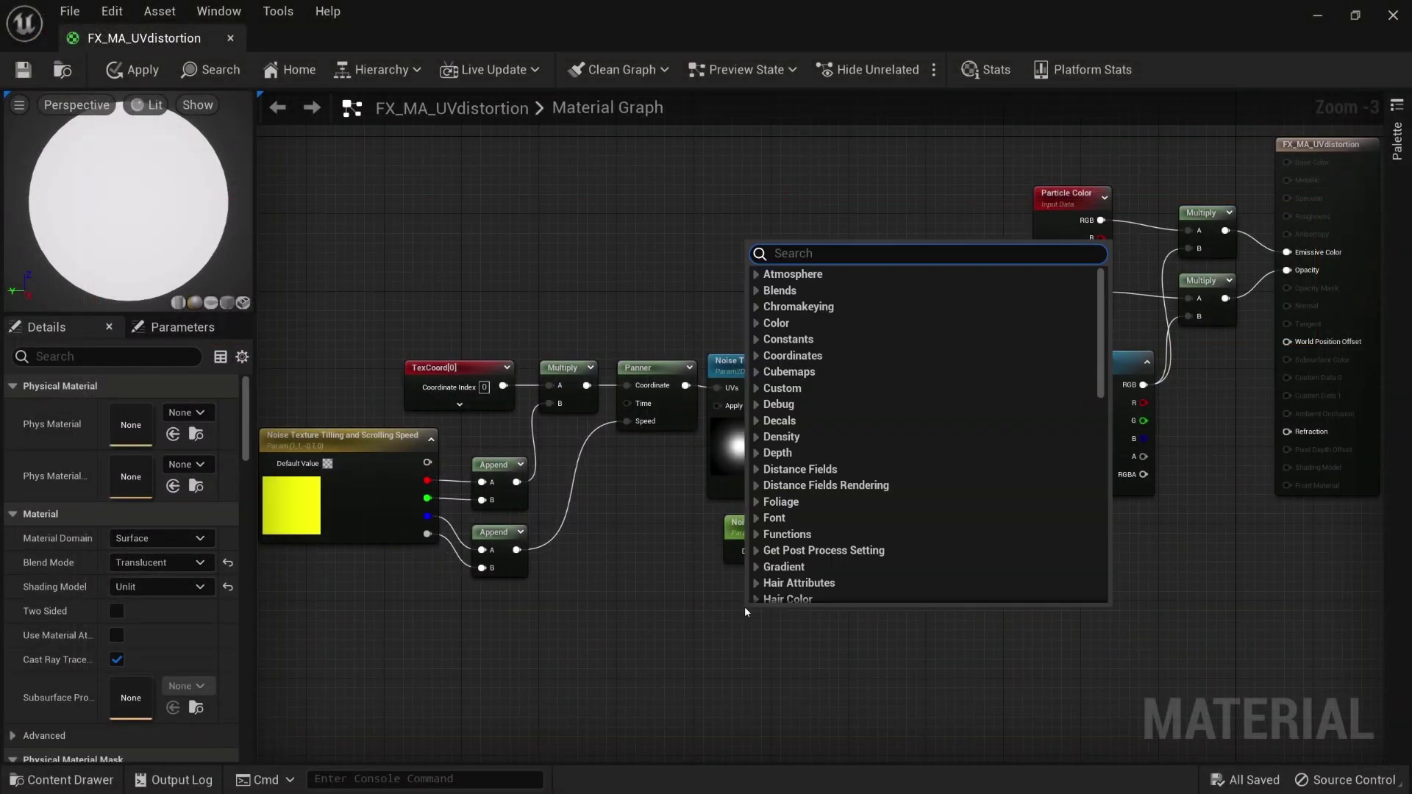
type("tex")
key("Return")
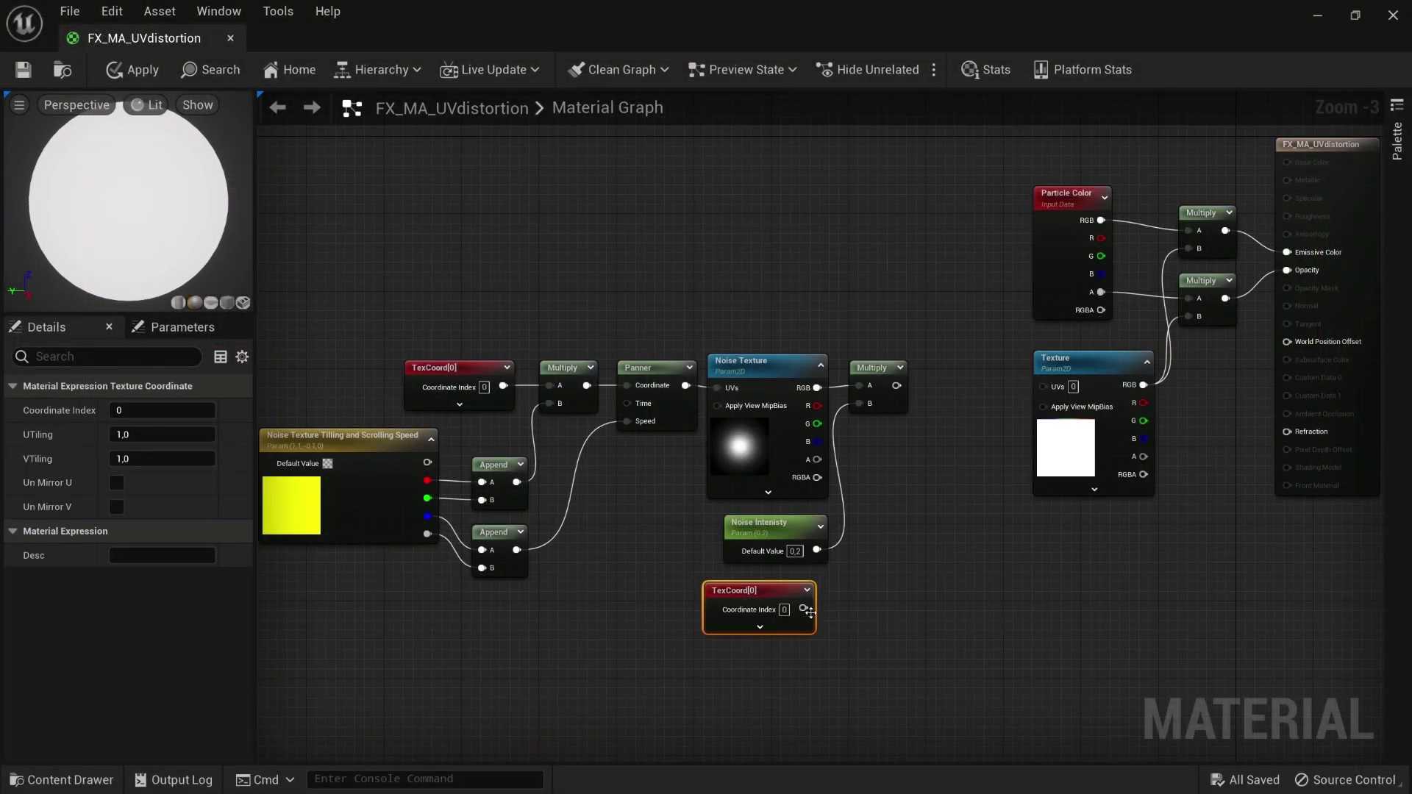
left_click_drag(803, 609, 878, 611)
type("com")
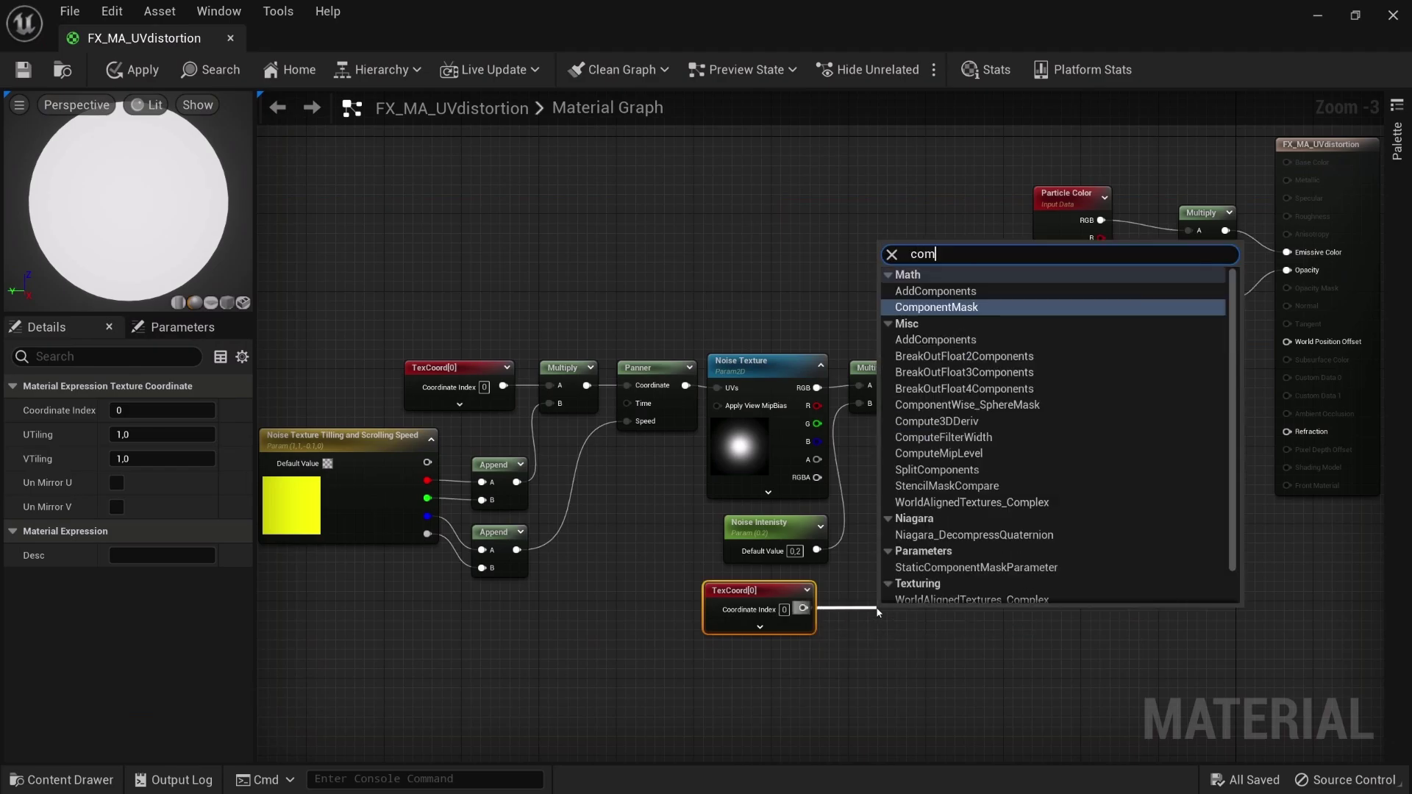
type("po")
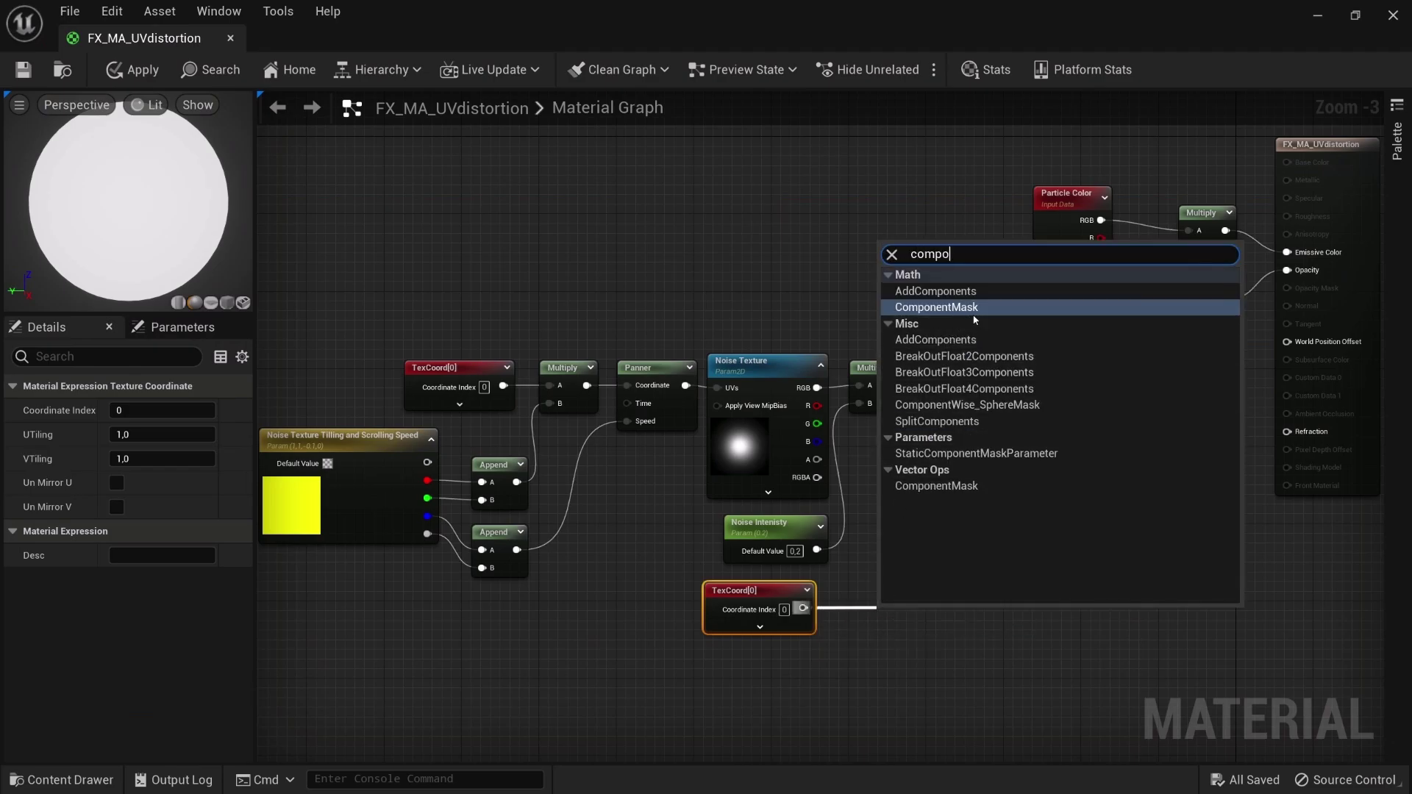
left_click(989, 310)
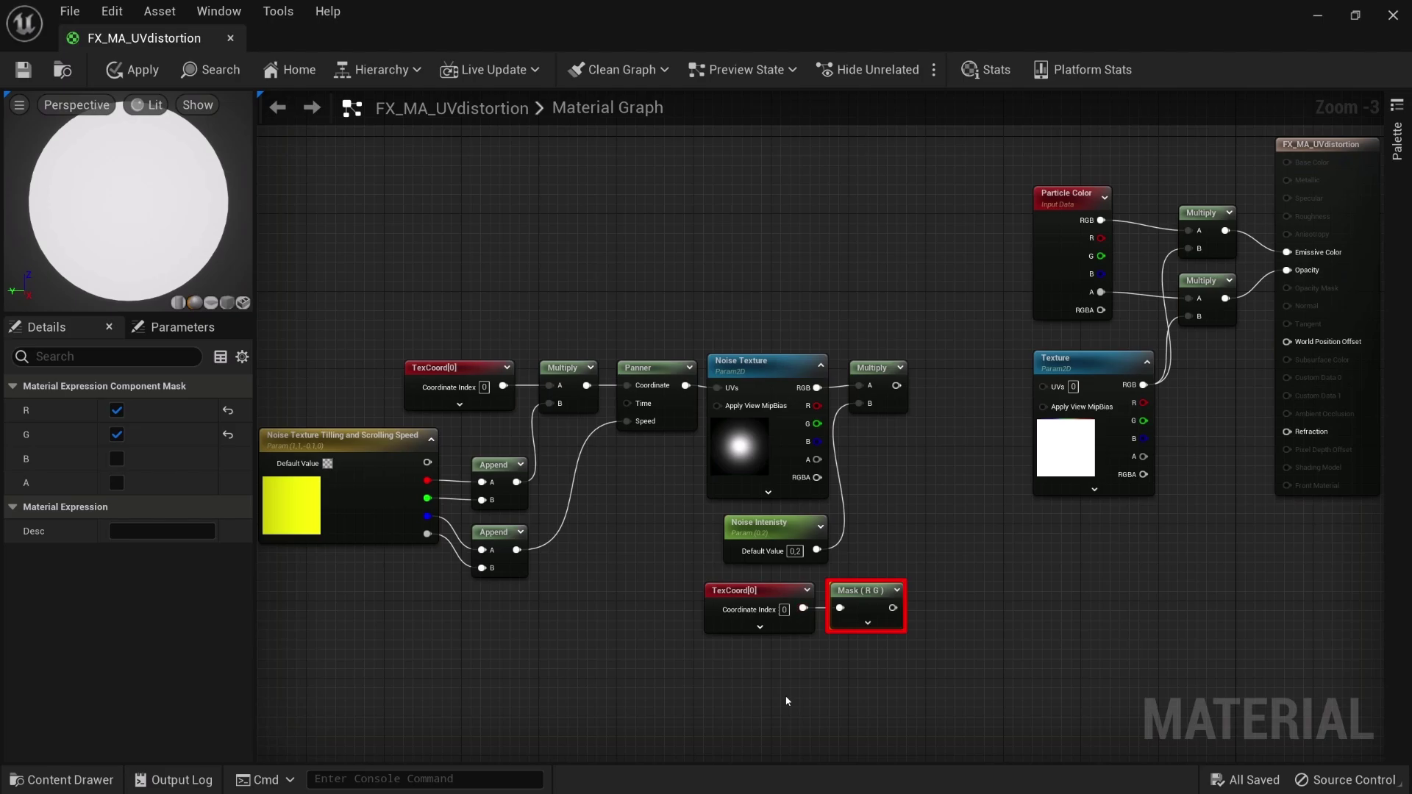
left_click(116, 410)
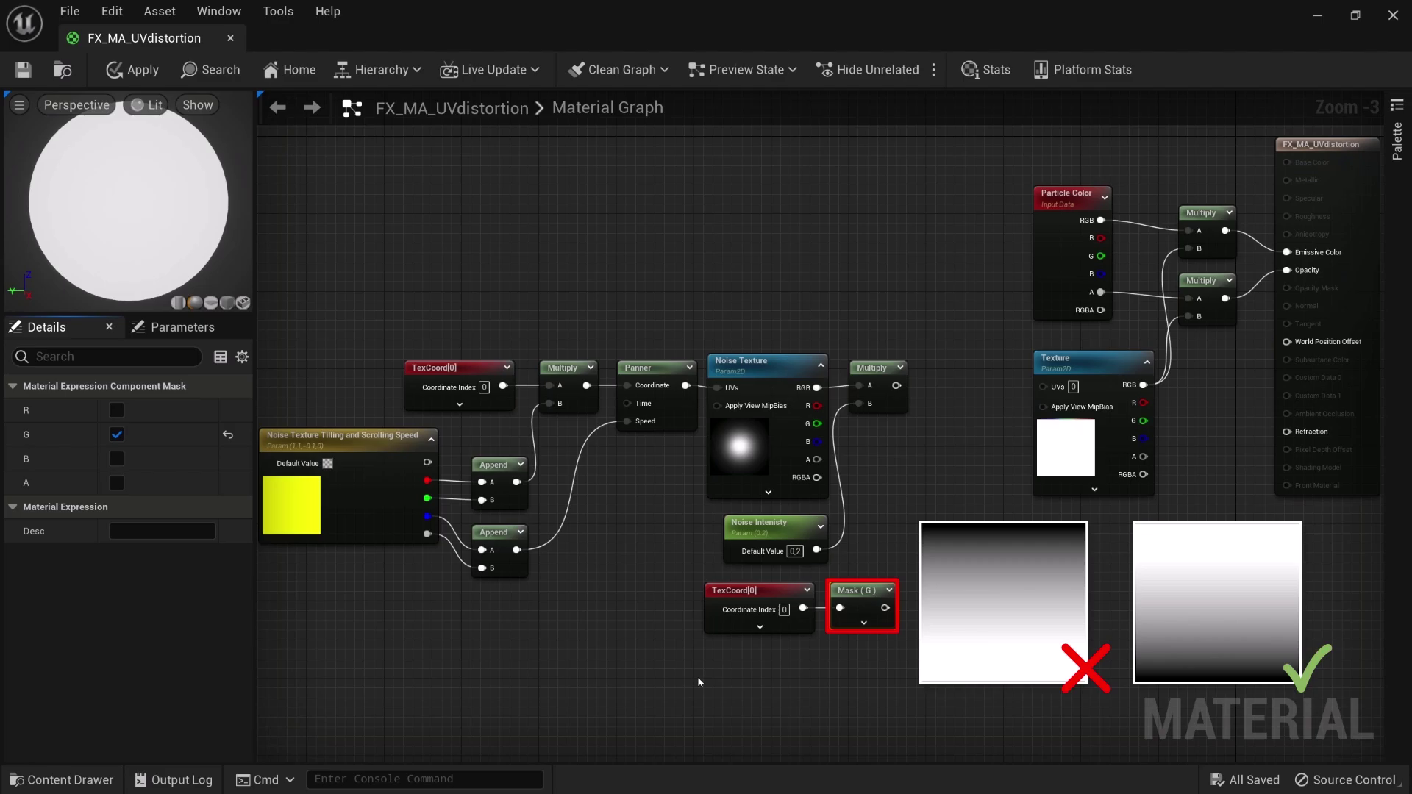
Add a OneMinus node after the G-channel Mask output.
left_click_drag(885, 608, 932, 609)
type("one")
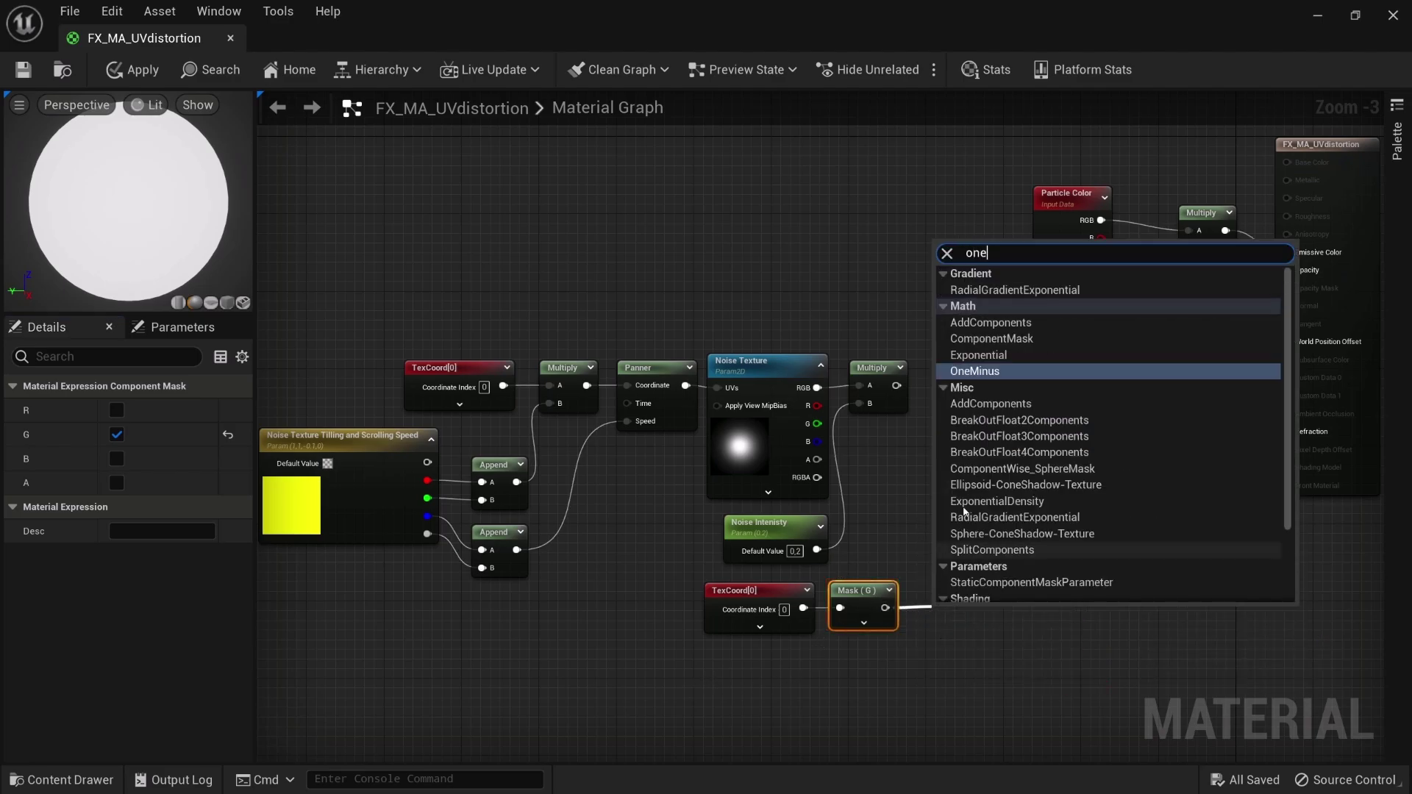
left_click(993, 372)
left_click(1016, 618)
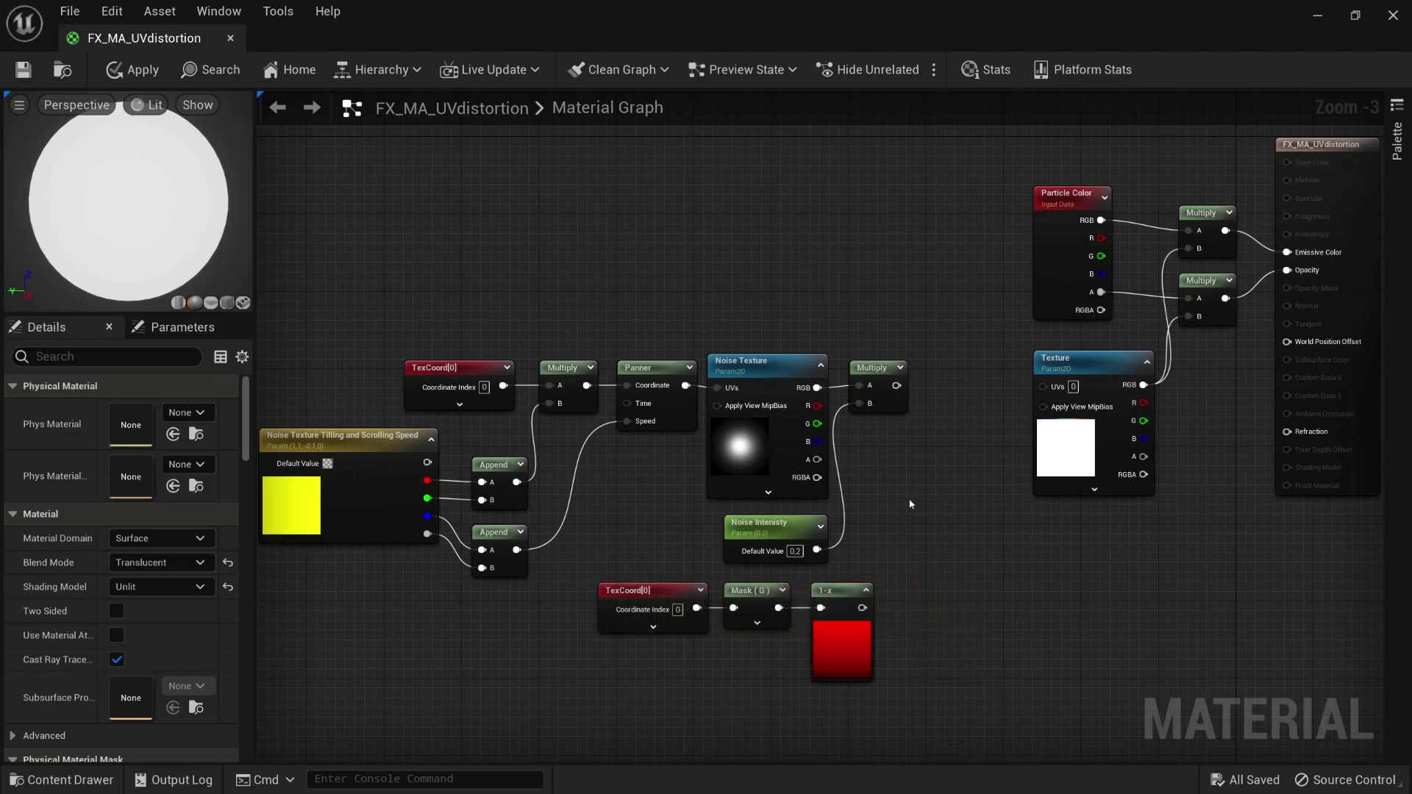
Add a Multiply after the noise Multiply and wire the OneMinus result into its B input.
left_click_drag(896, 385, 944, 389)
type("mult")
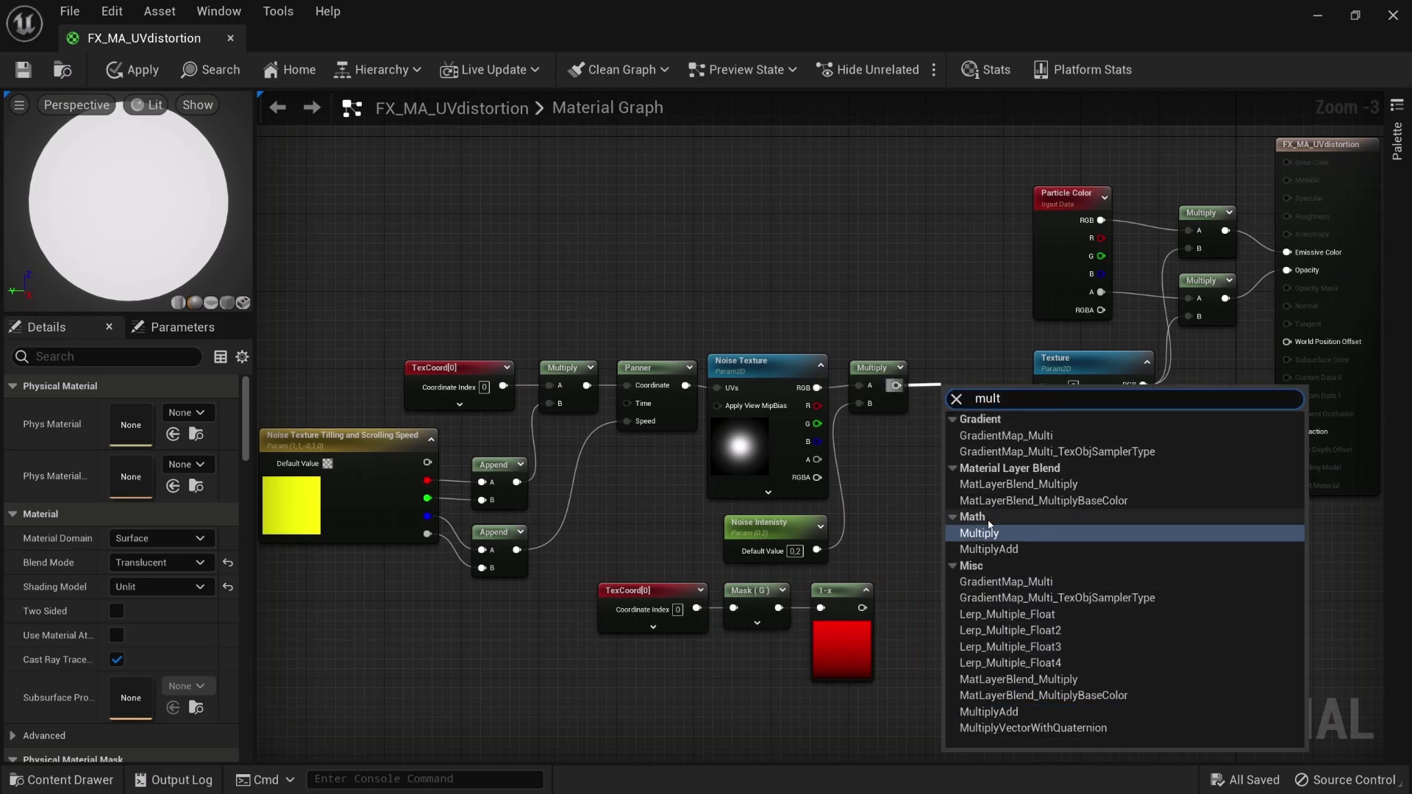
left_click(998, 511)
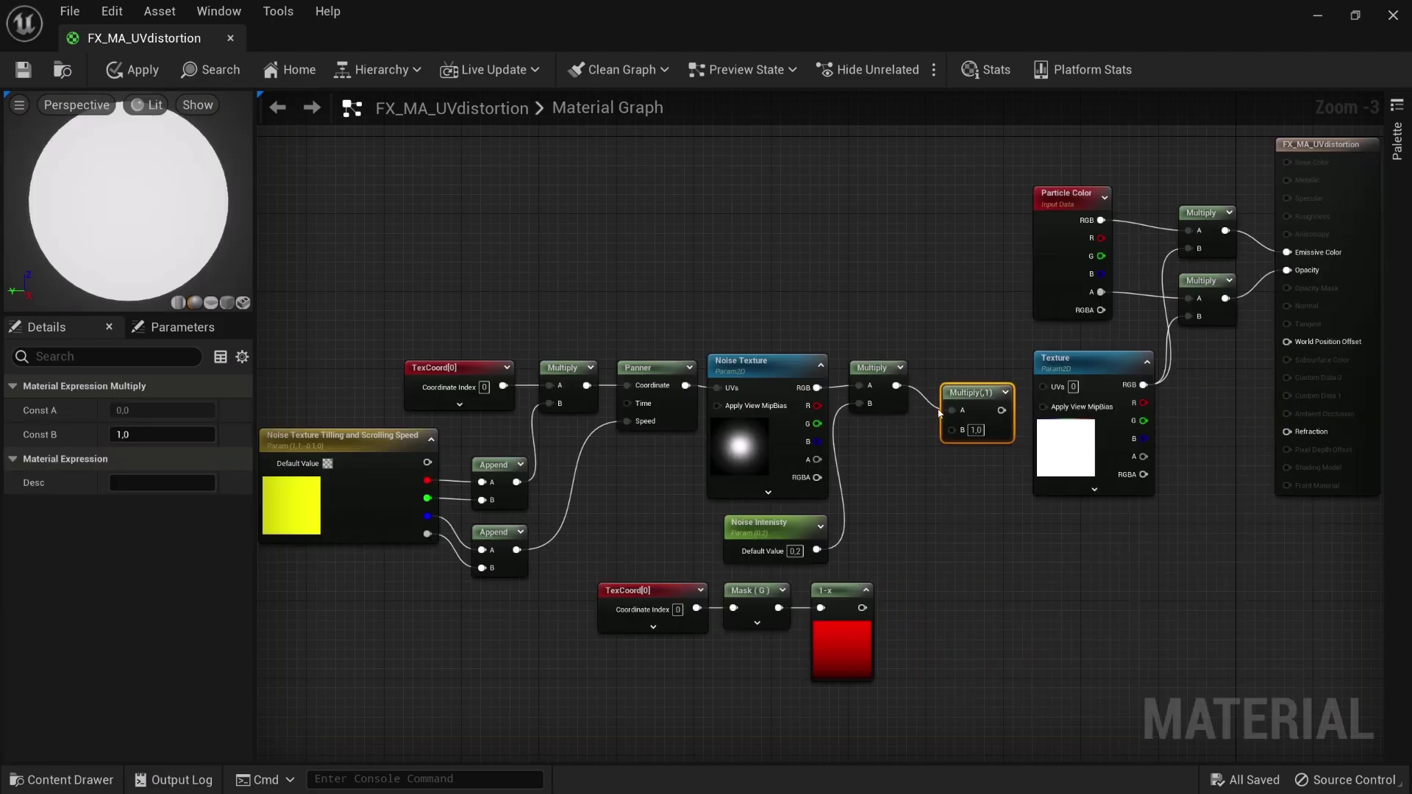
mouse_move(971, 393)
left_mouse_down()
mouse_move(956, 368)
mouse_move(862, 608)
left_mouse_up()
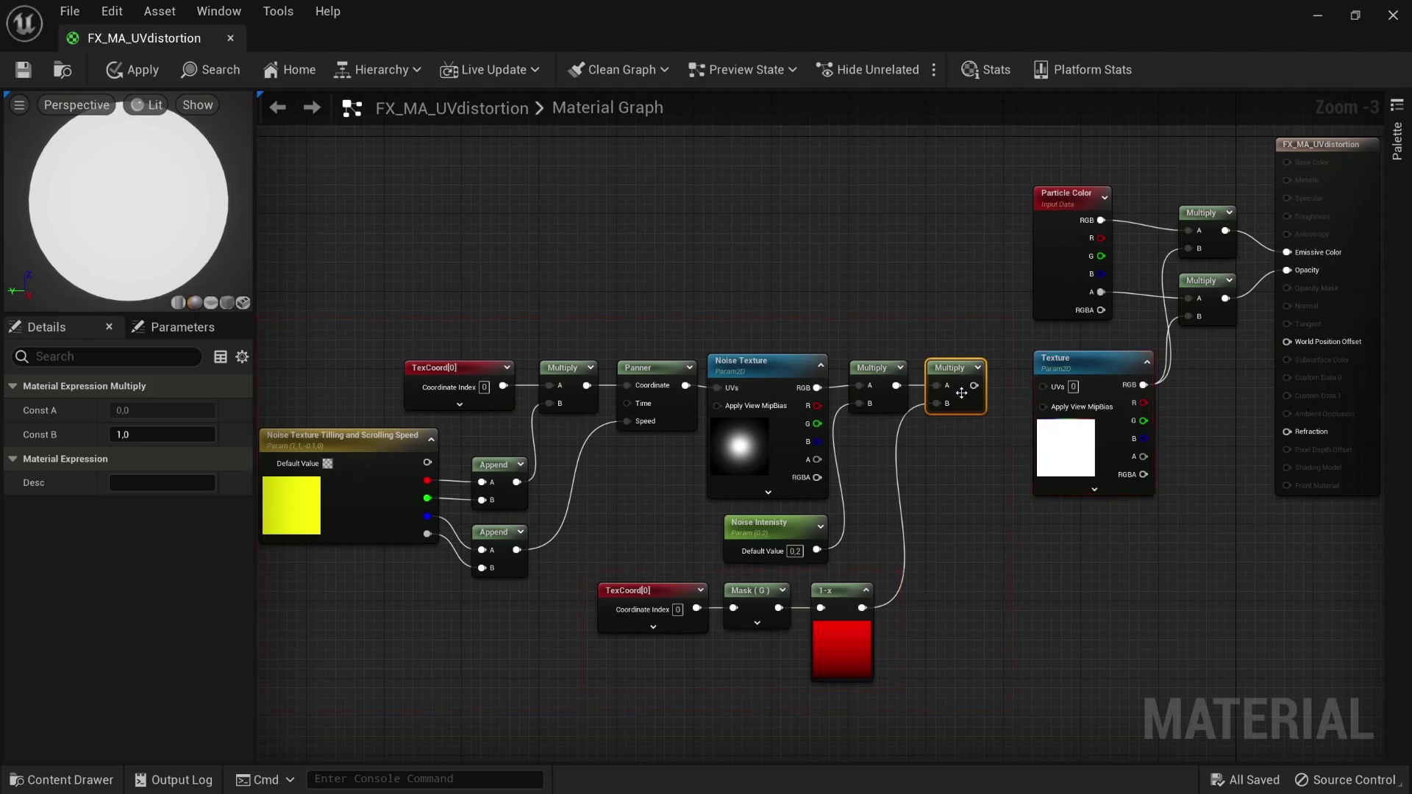
Add an Add node after the new Multiply.
left_click_drag(975, 386, 976, 504)
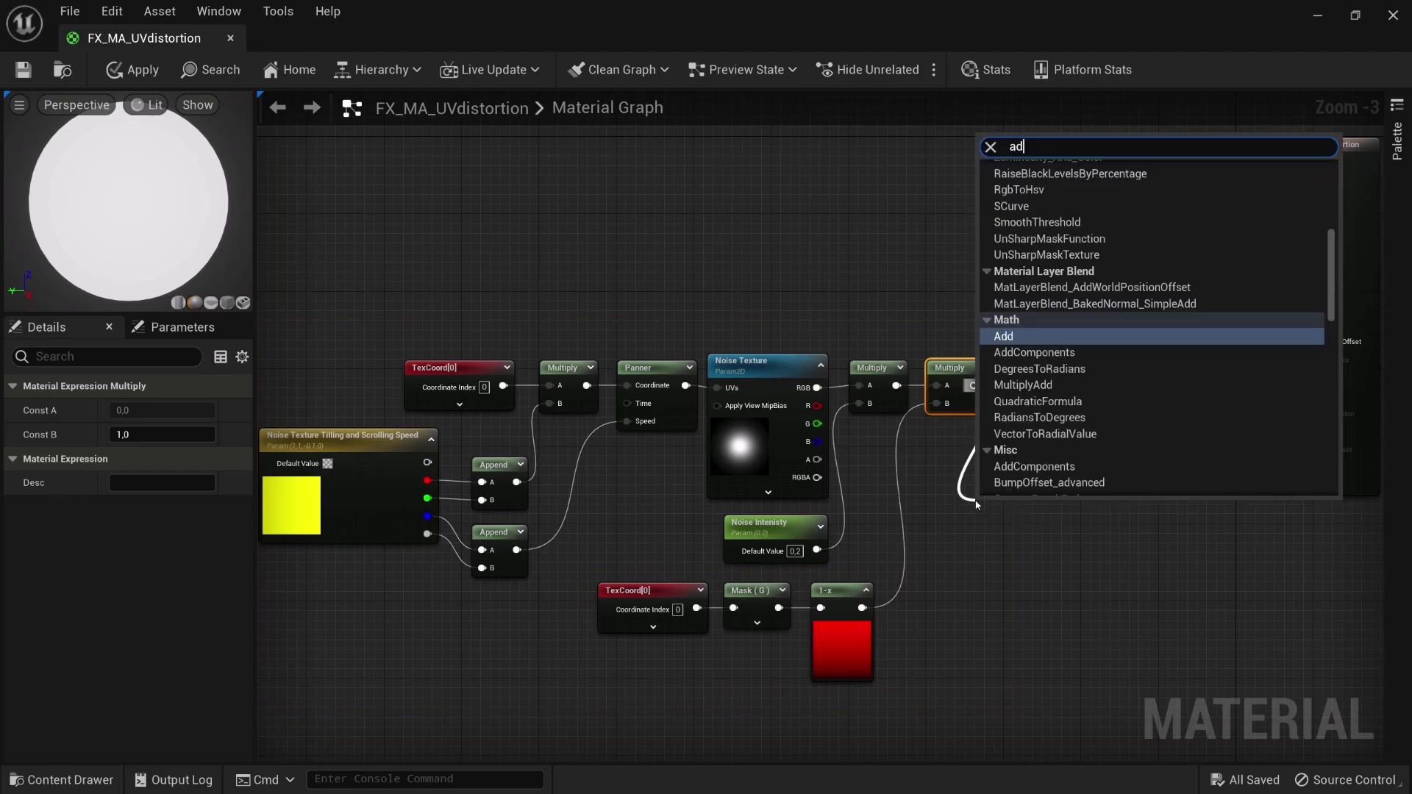
type("add")
left_click(1026, 228)
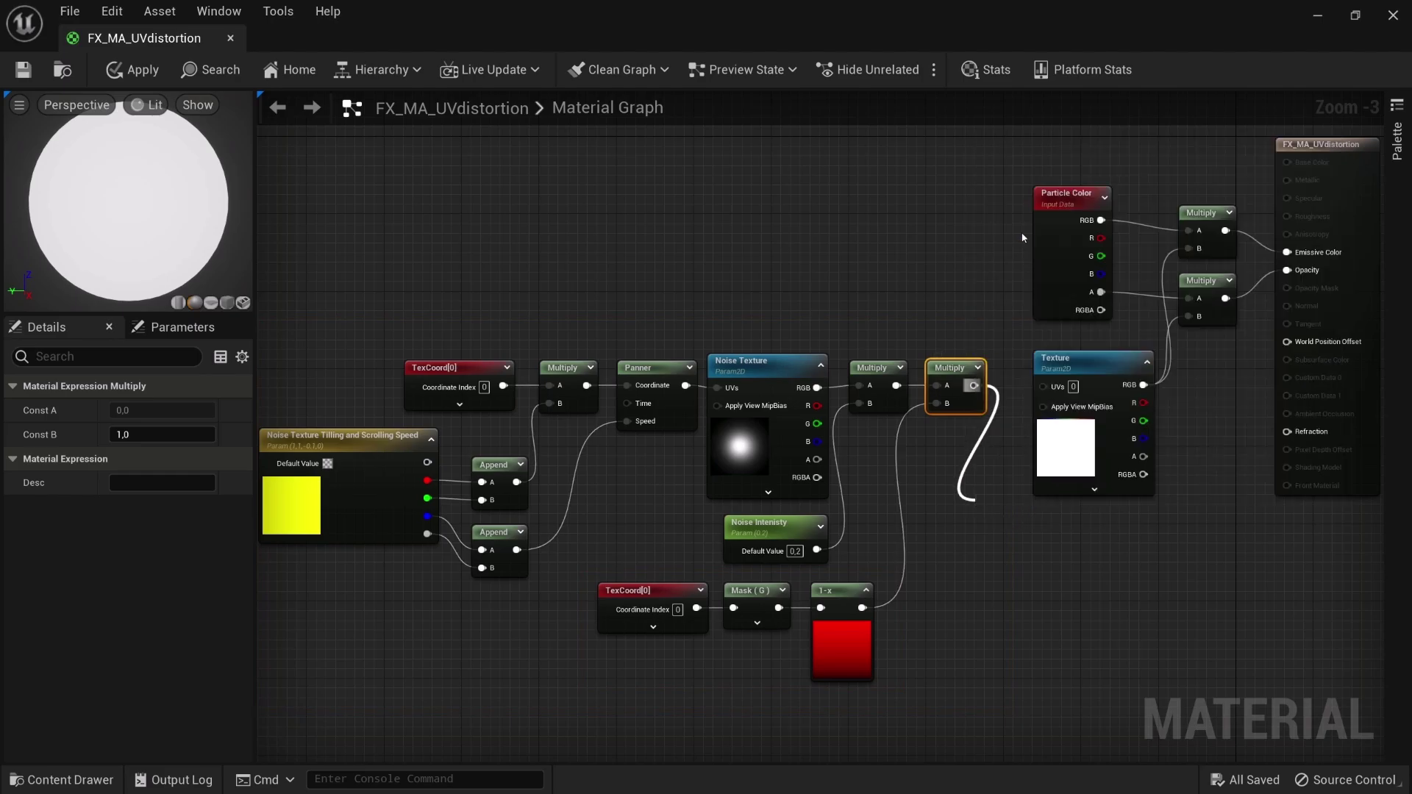
left_click(945, 607)
Feed a new TexCoord into the Add node's B and route the Add result into the Texture's UVs.
right_click(936, 584)
type("tex")
left_click(980, 349)
left_click_drag(1035, 612, 975, 500)
left_click(993, 469)
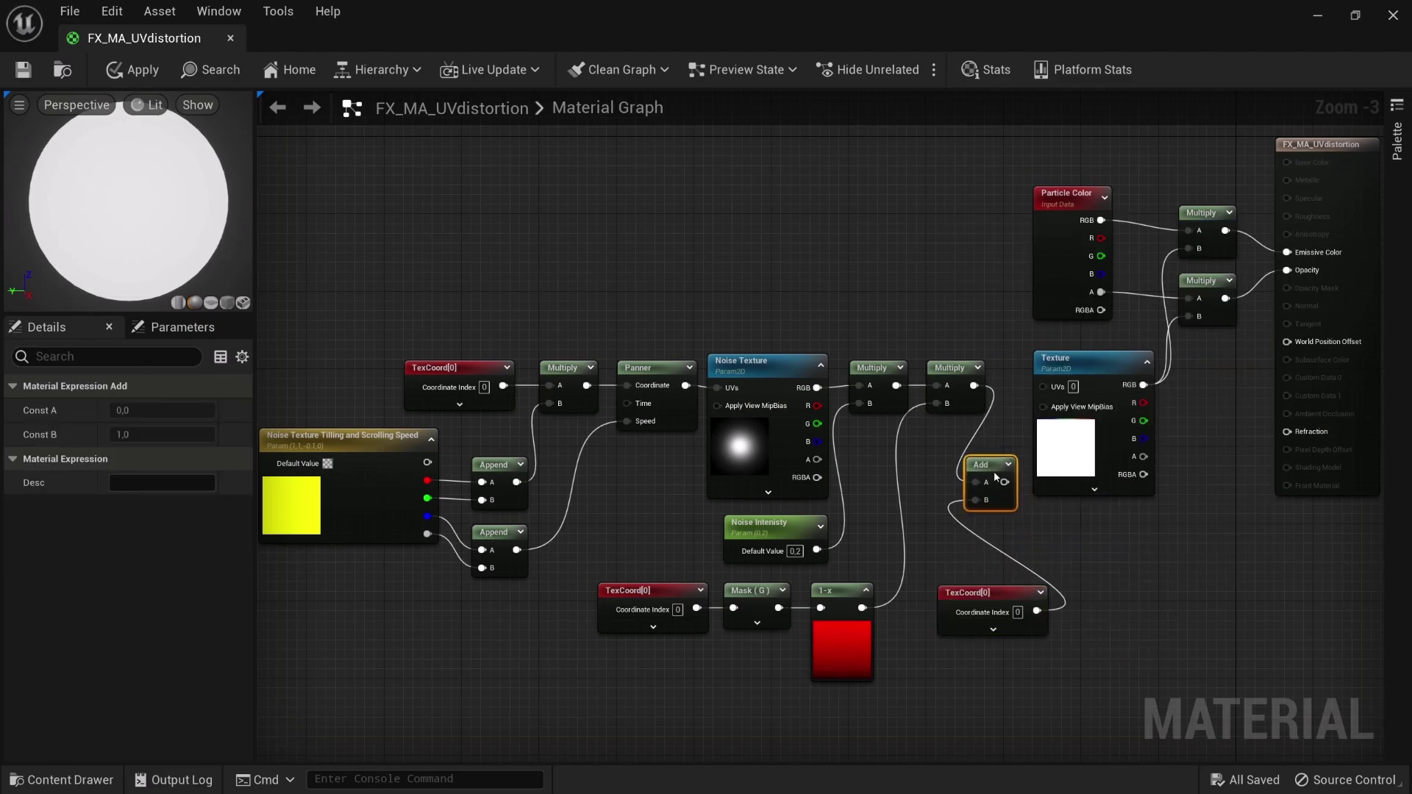
left_click_drag(1004, 481, 1042, 388)
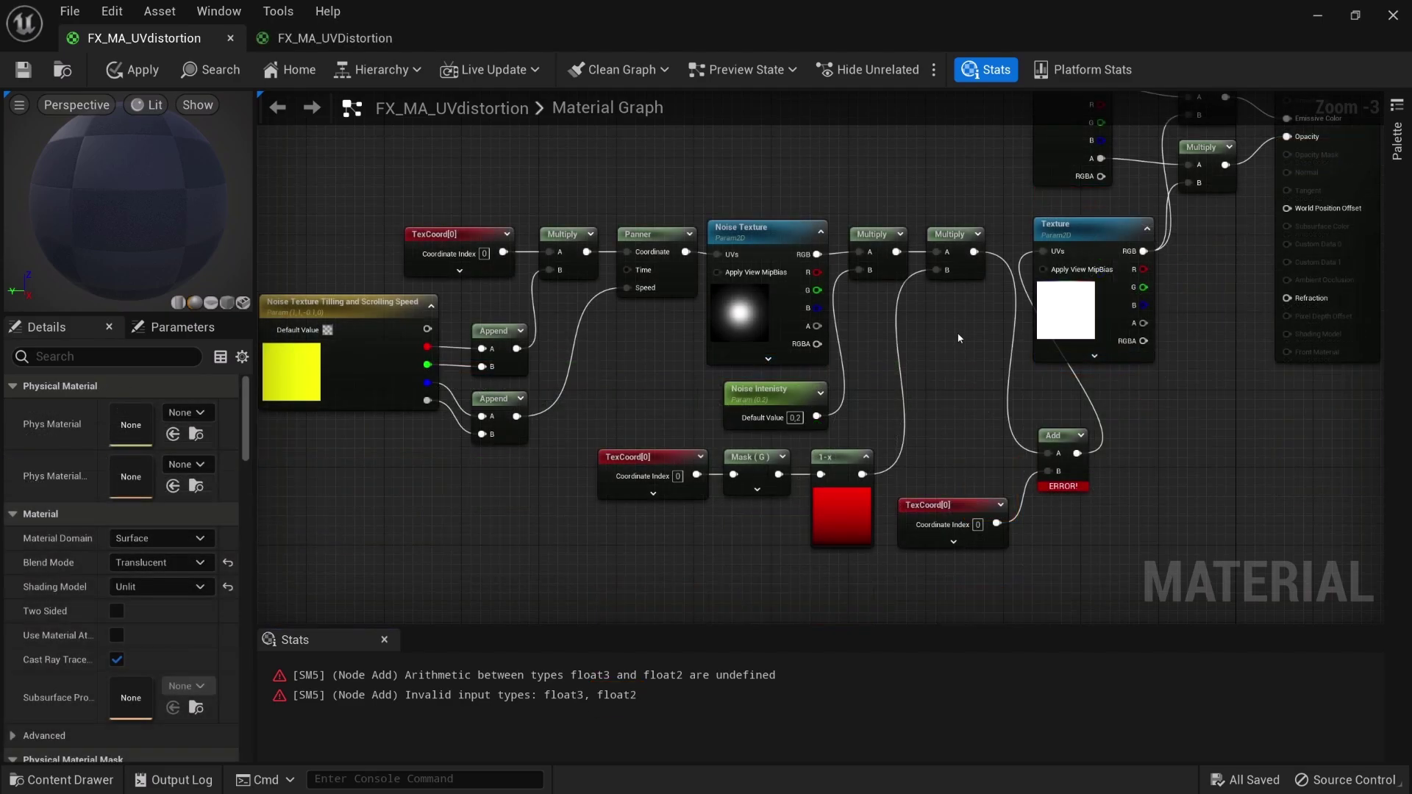
Insert an R/G ComponentMask between the noise Multiply and Add, then save FX_MA_UVdistortion.
left_click_drag(973, 252, 962, 393)
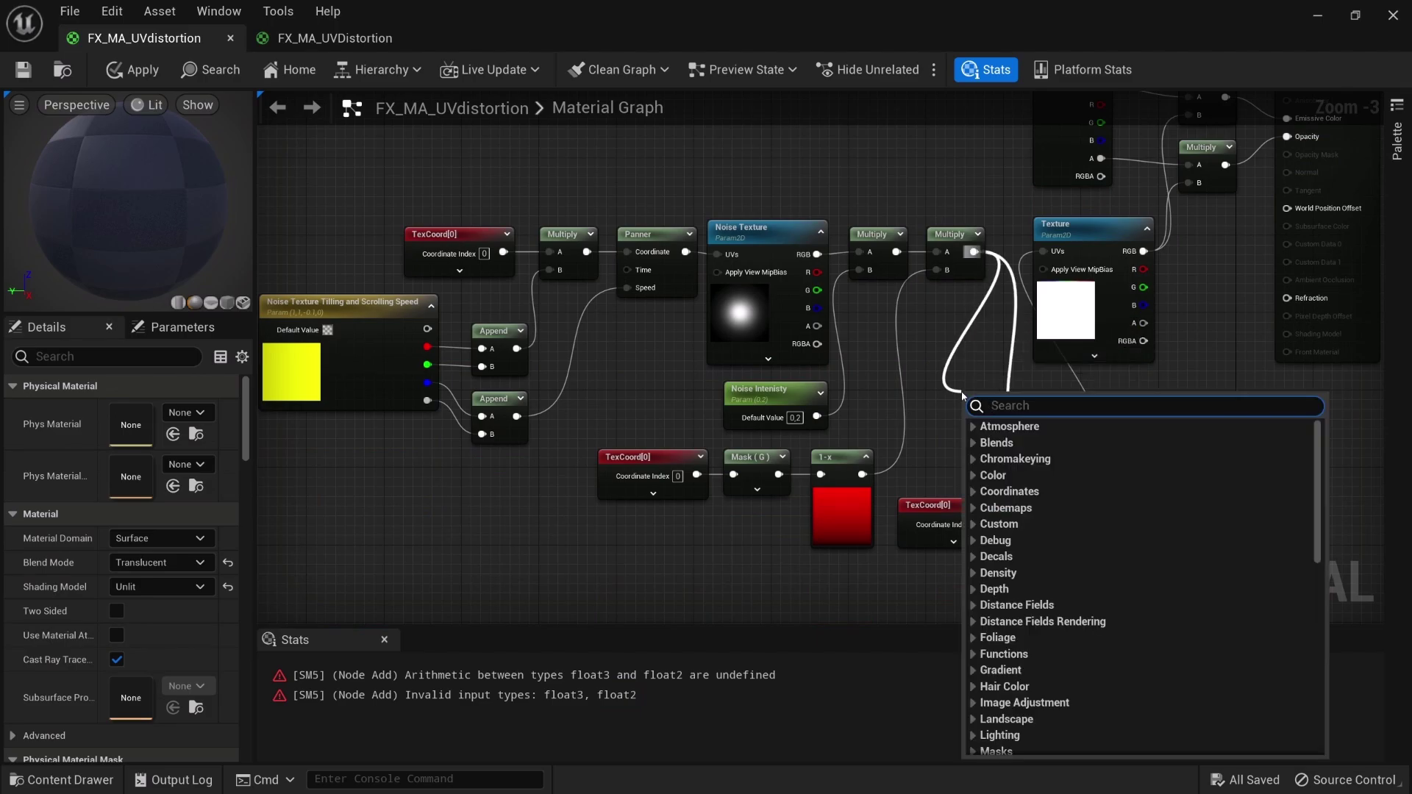
type("compo")
key("Return")
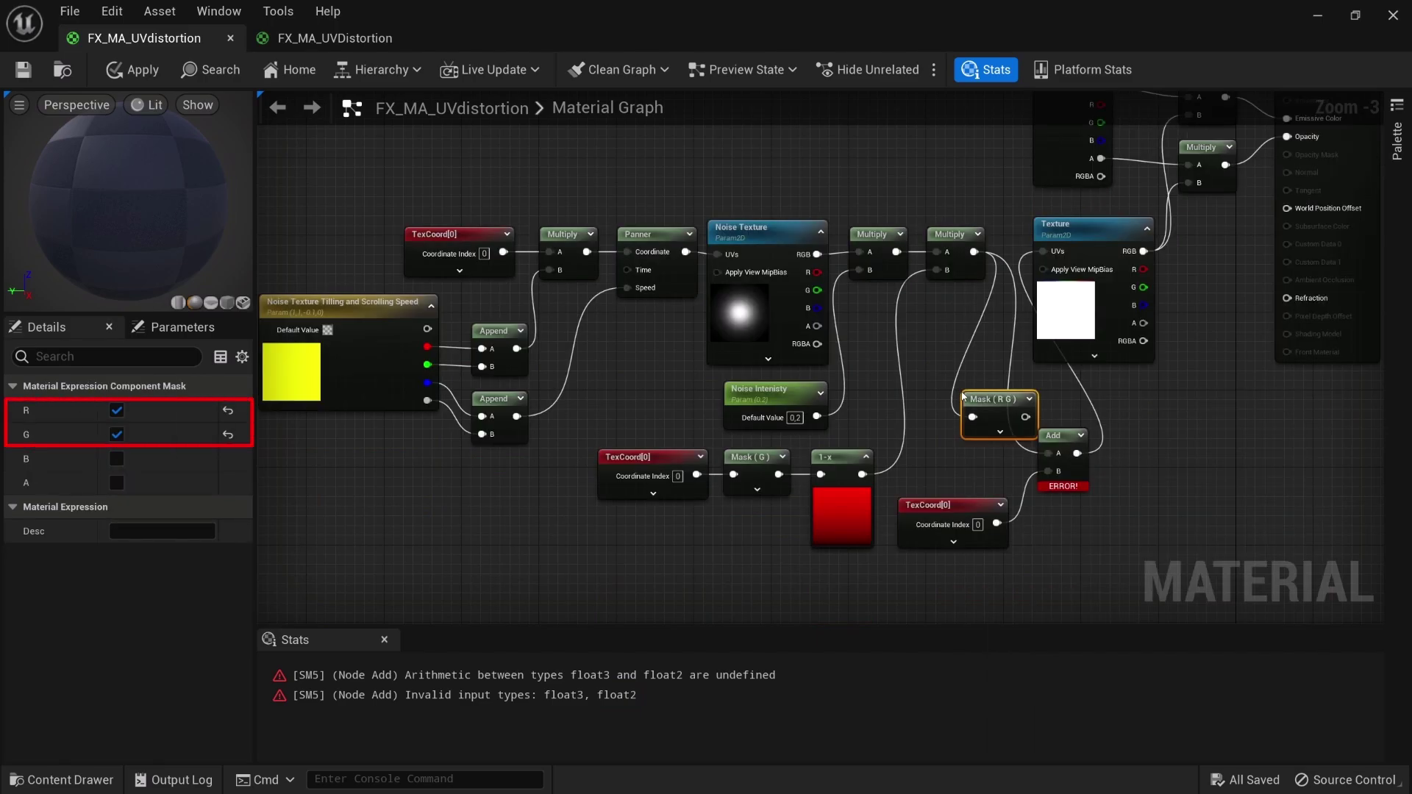
mouse_move(966, 397)
left_mouse_down()
mouse_move(949, 398)
mouse_move(1046, 454)
left_mouse_up()
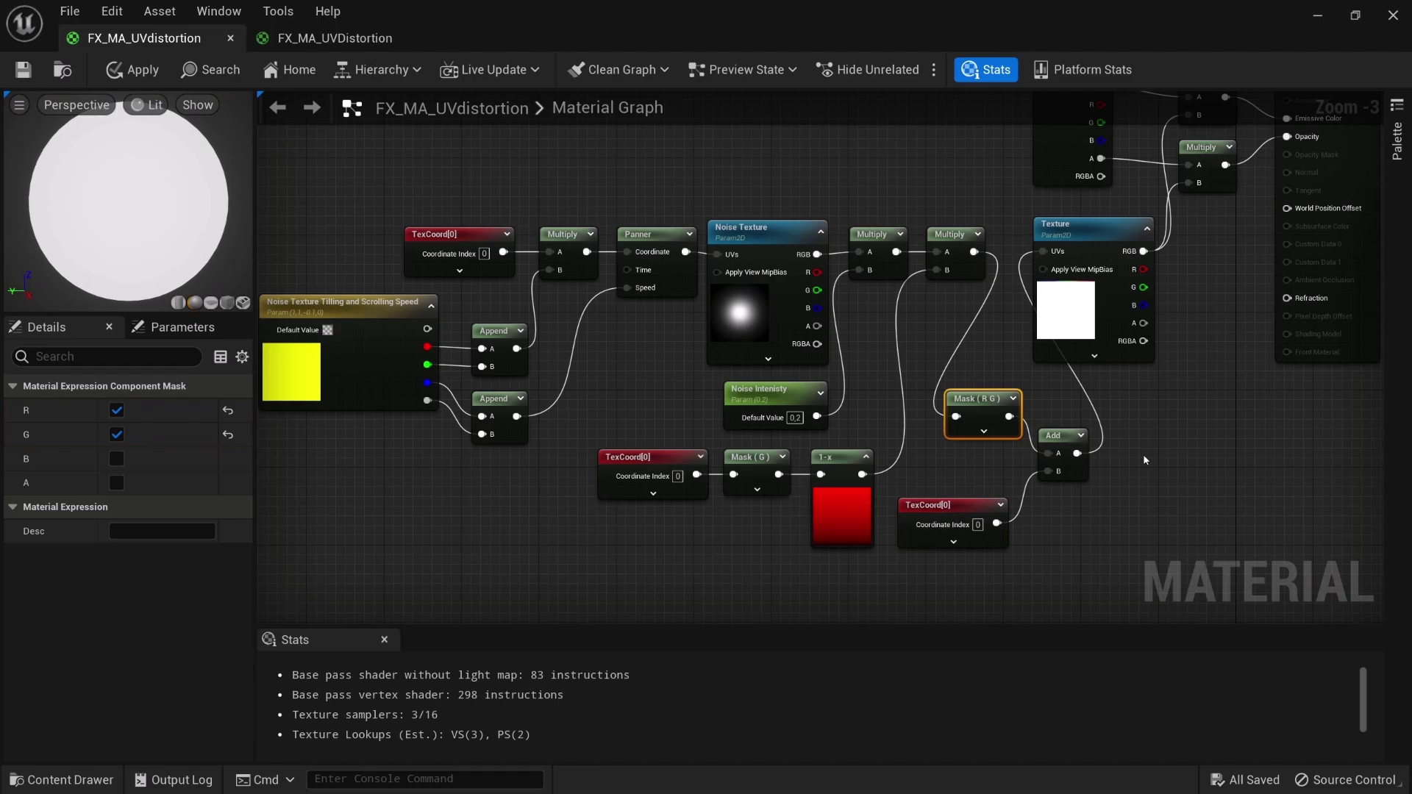
left_click(22, 70)
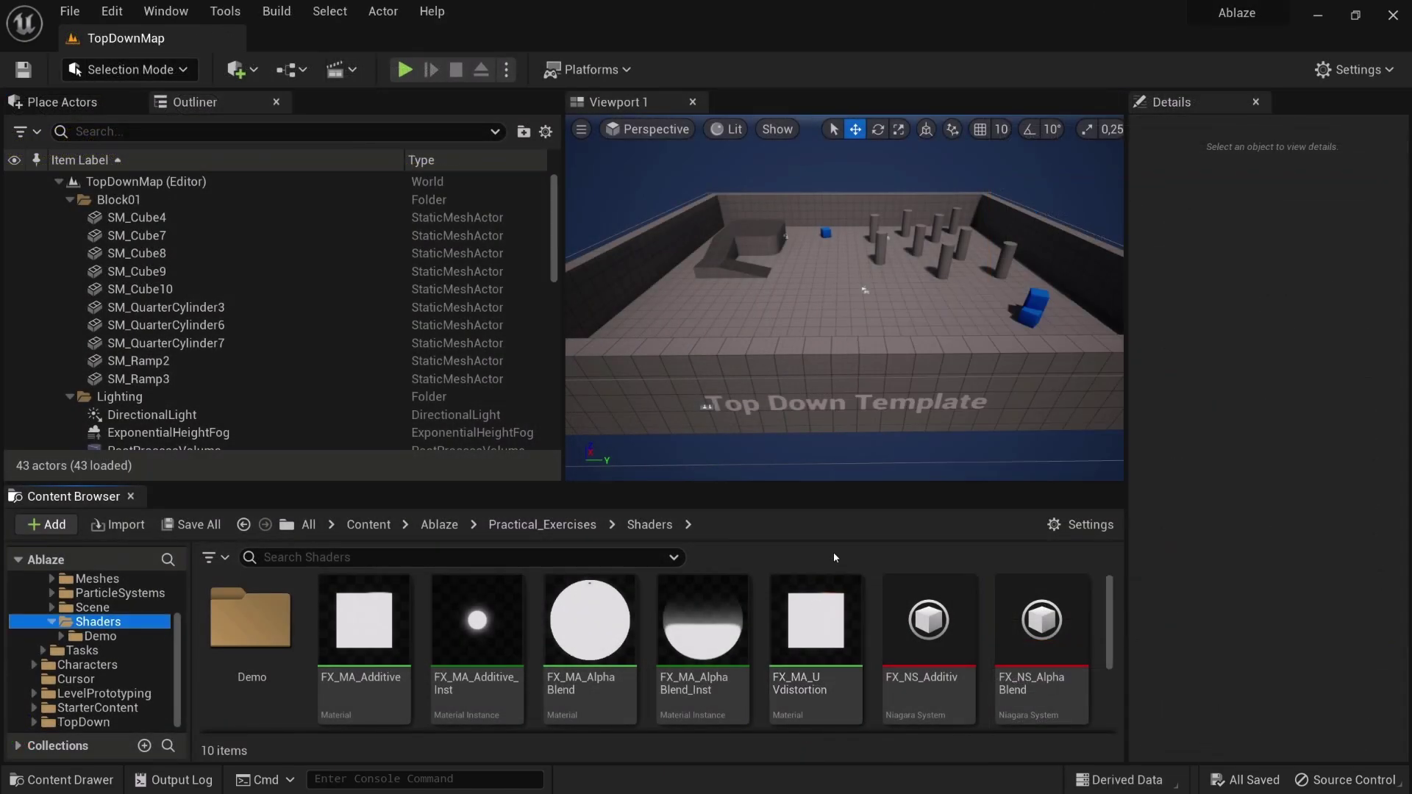
Create a material instance of FX_MA_UVdistortion and open it for editing.
mouse_move(816, 645)
right_click(823, 632)
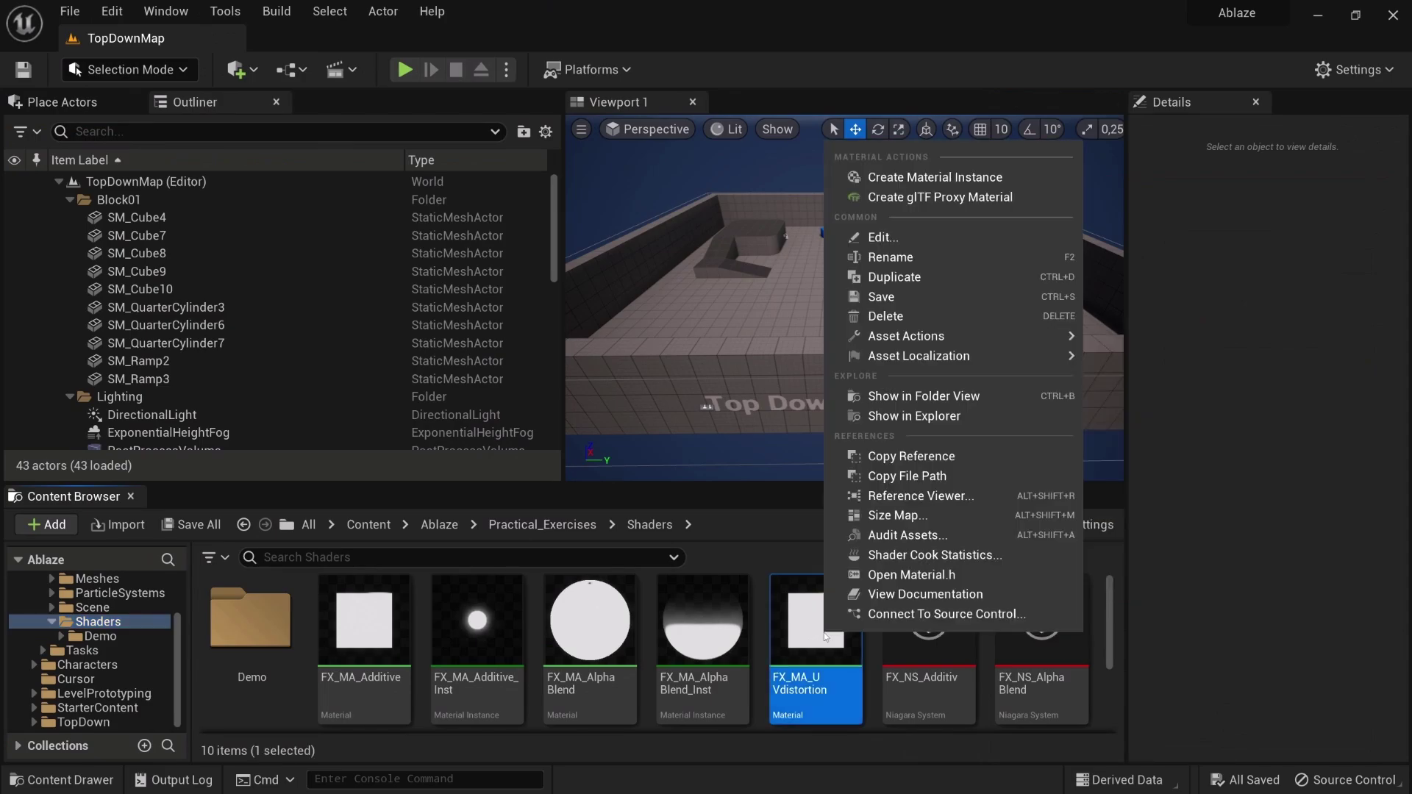
left_click(959, 183)
key("Return")
double_click(927, 693)
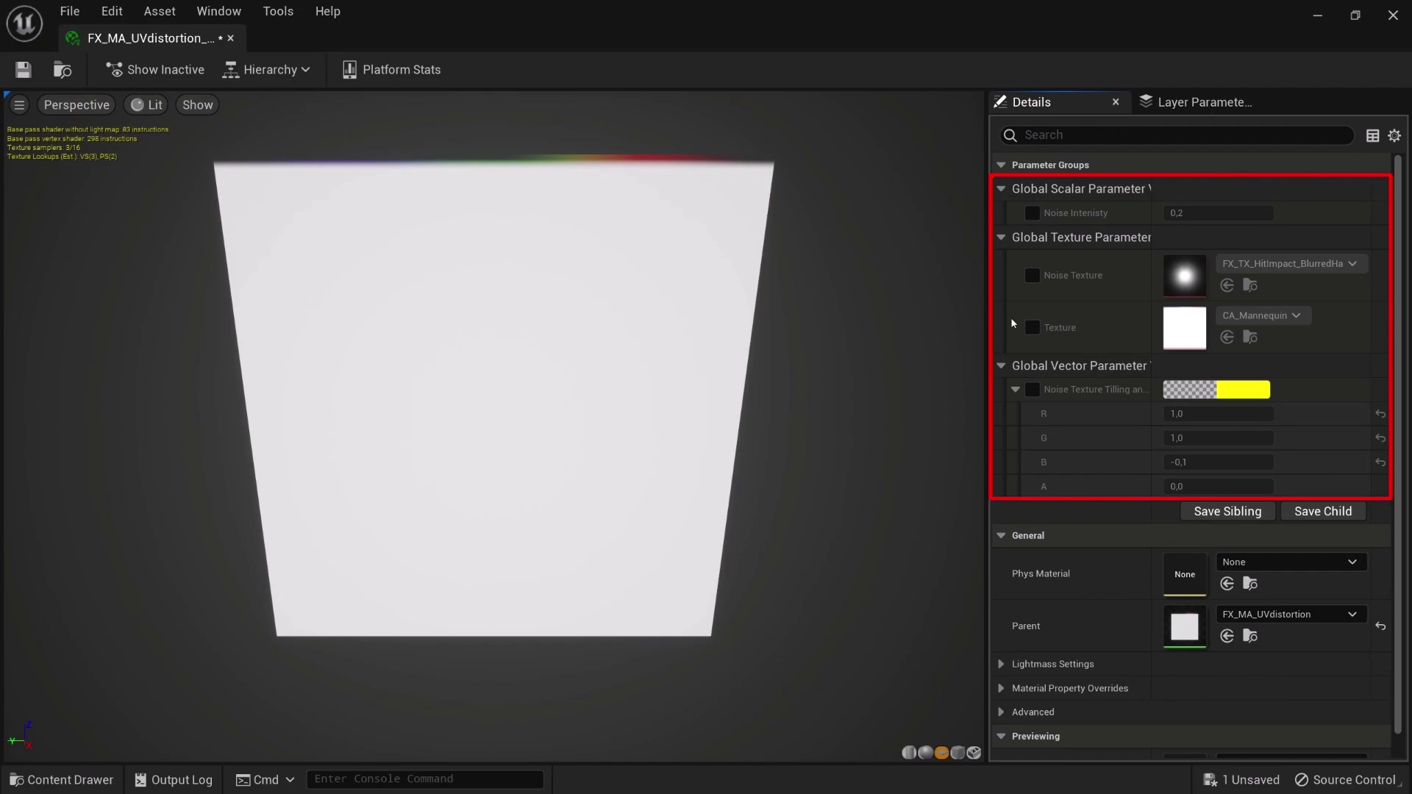
Enable overrides for noise intensity, Noise Texture, Texture, and noise tiling/speed.
left_click(1033, 213)
left_click(1032, 275)
left_click(1032, 326)
left_click(1032, 389)
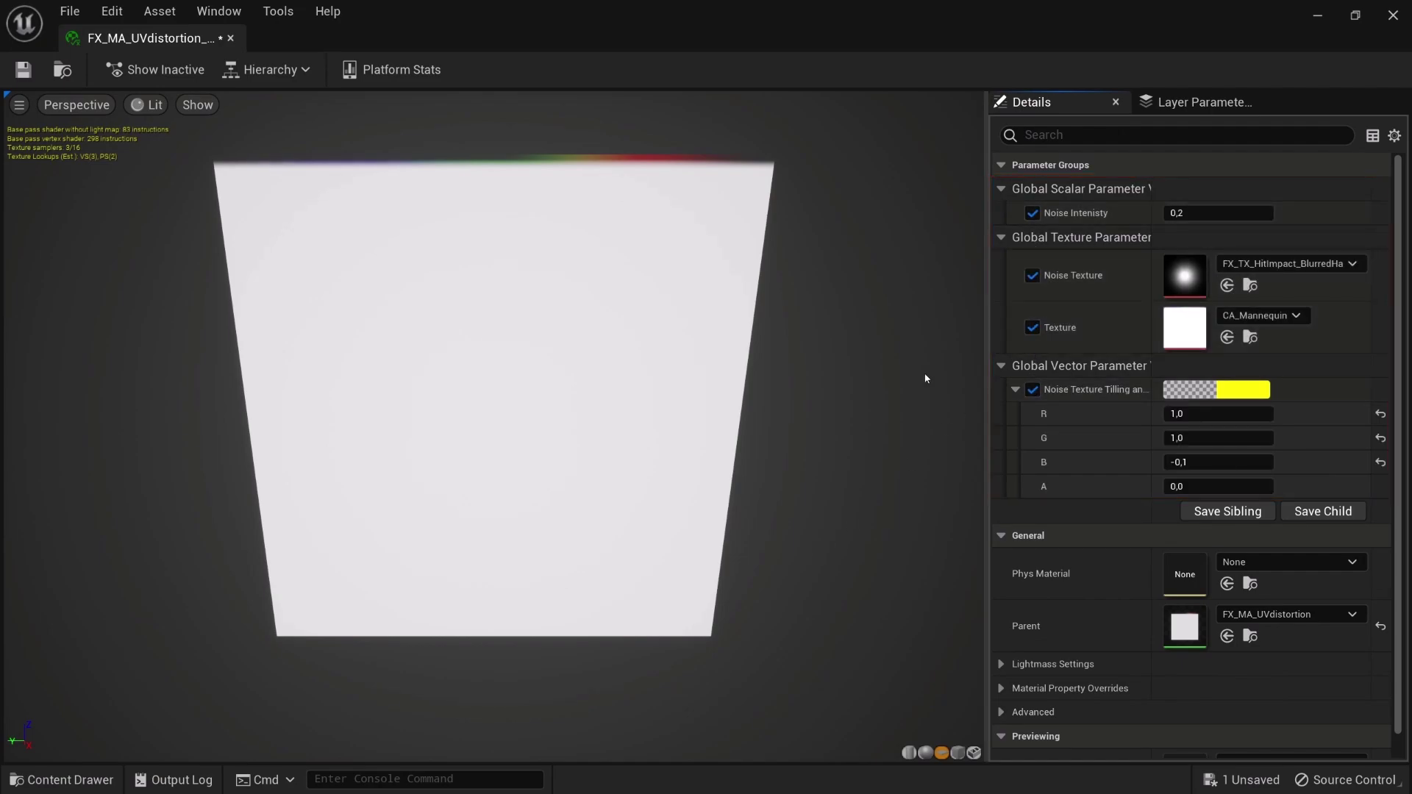
Use the fire noise texture for Noise Texture and FX_TX_UVDistortion_Fire_Demo for Texture.
left_click(1289, 264)
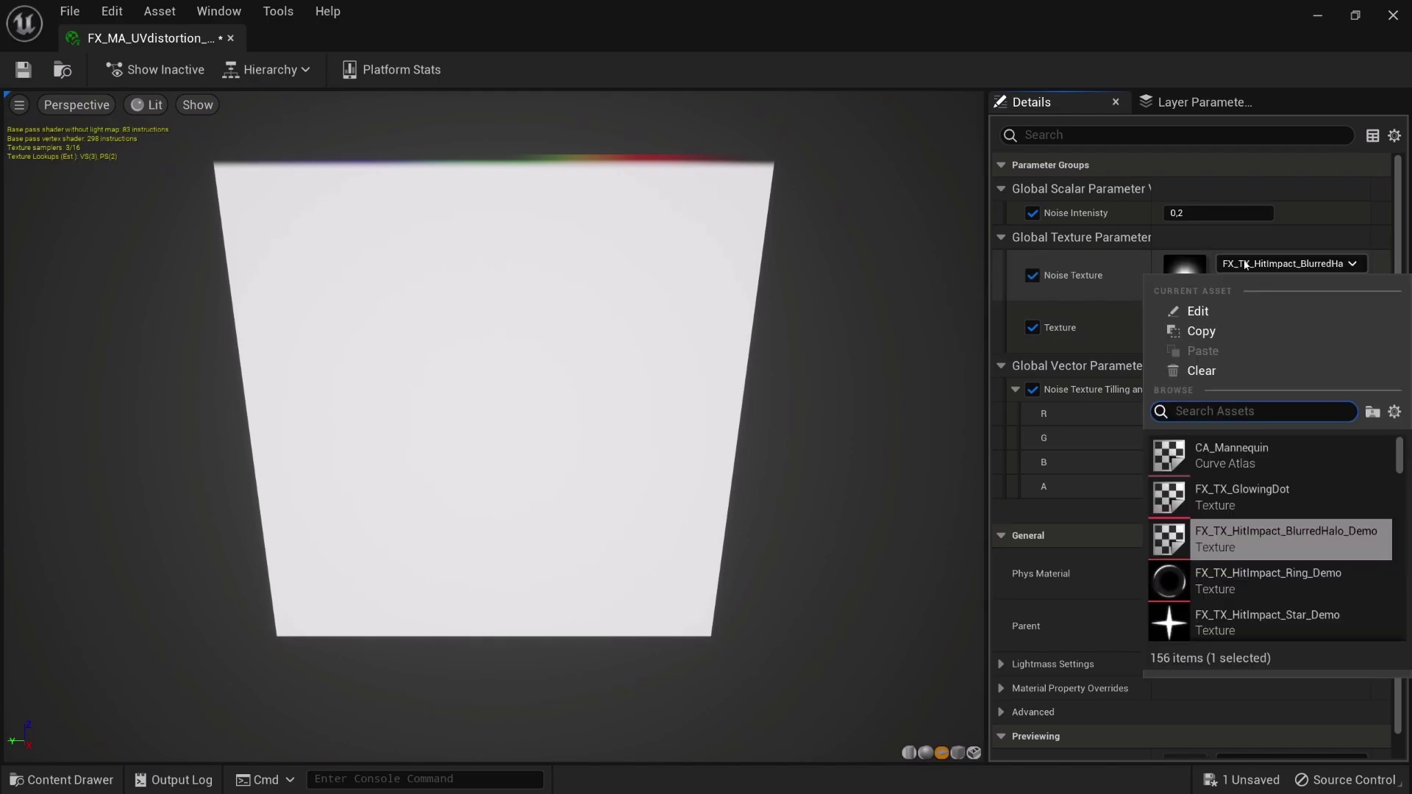
scroll(1214, 530, "down", 3)
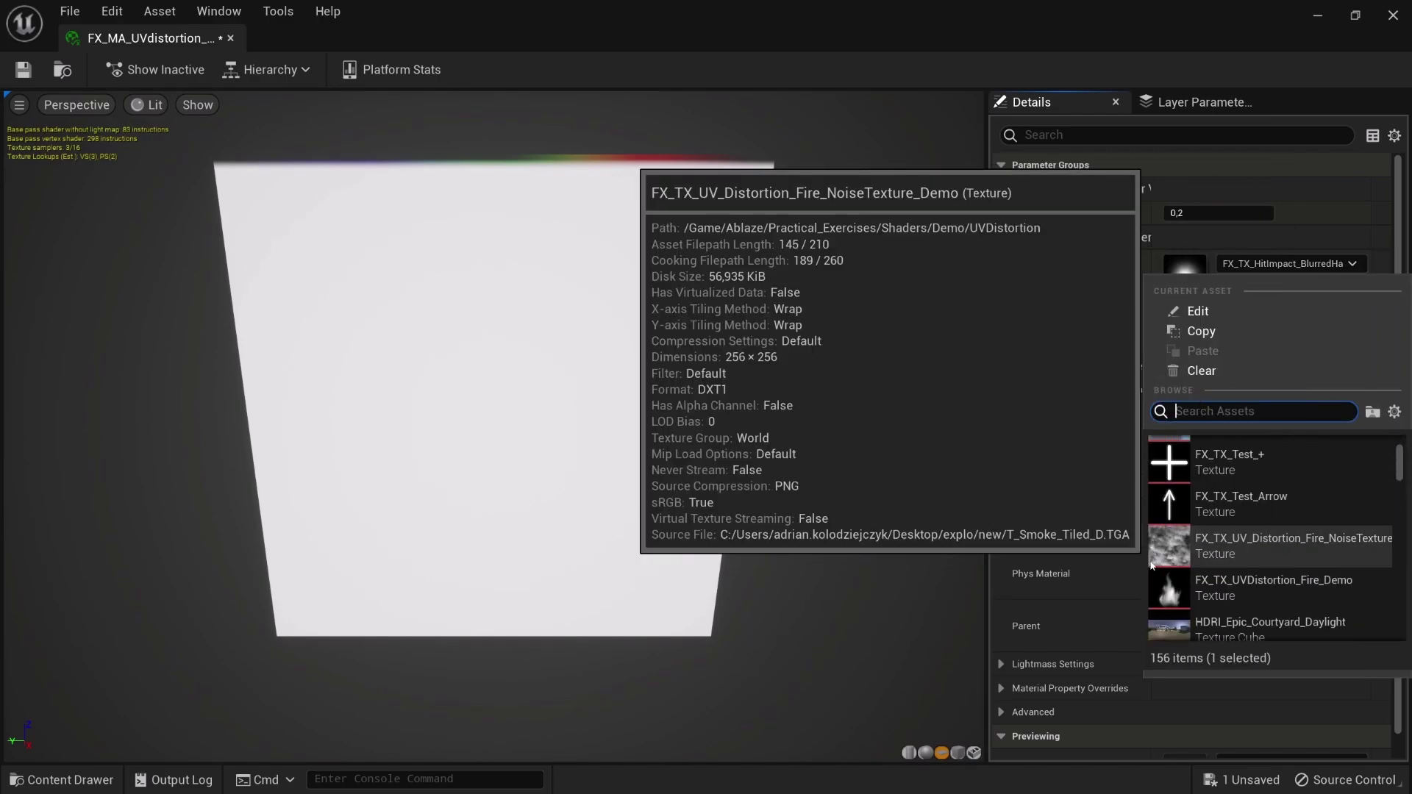
left_click(1153, 564)
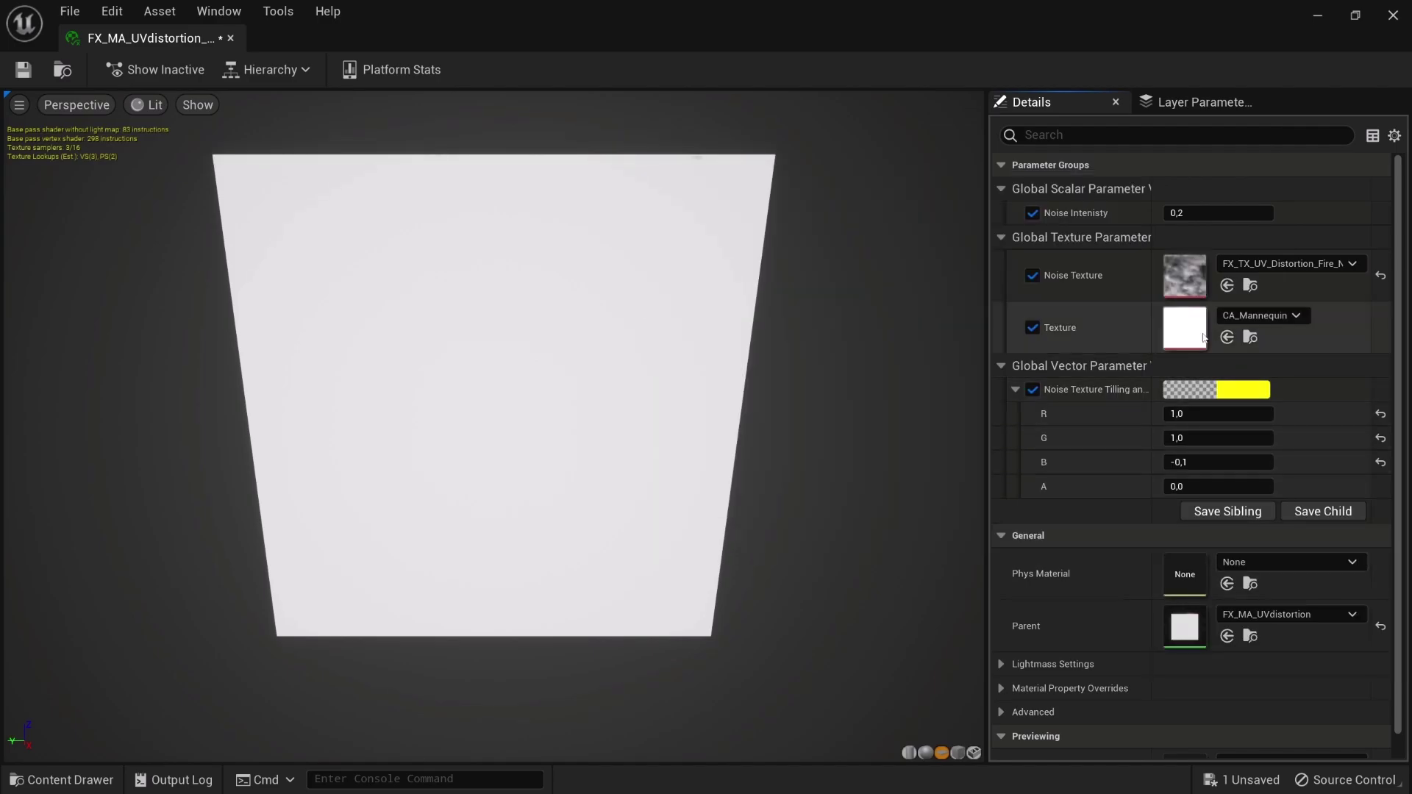
left_click(1258, 317)
scroll(1182, 546, "down", 4)
scroll(1169, 574, "down", 1)
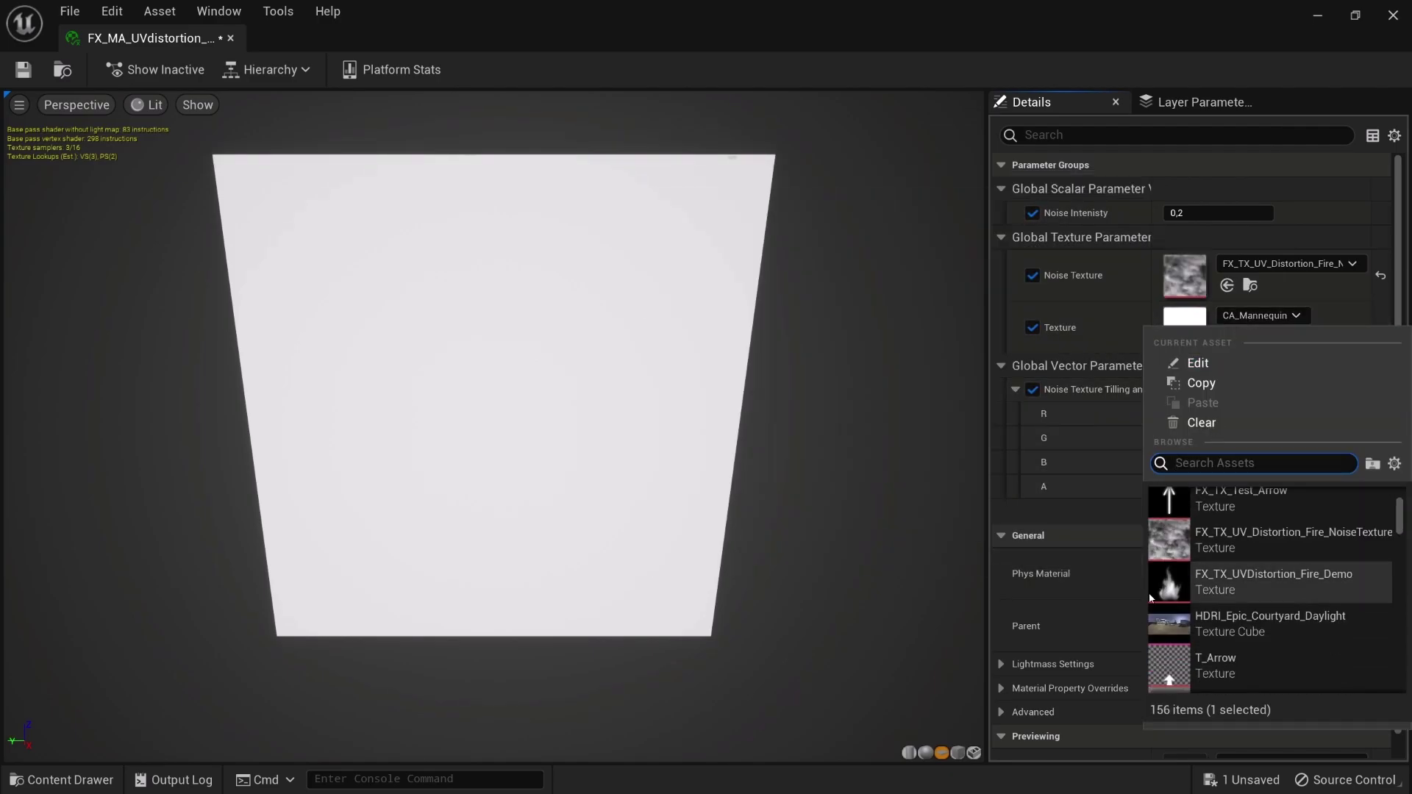
left_click(1151, 598)
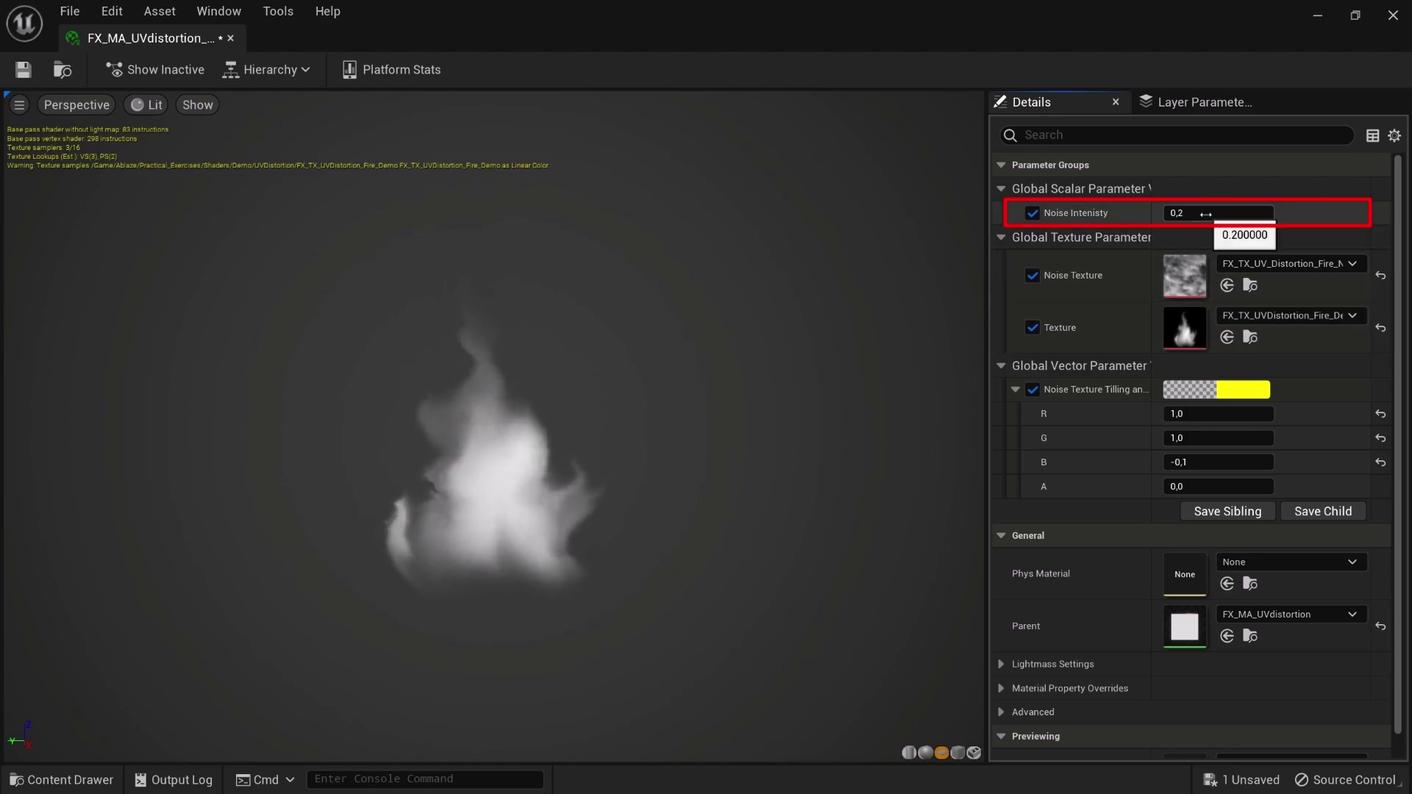
Set noise intensity 0.3, tiling Y 0.5, speed X 0, speed Y 0.4, and save the instance.
left_click(1200, 215)
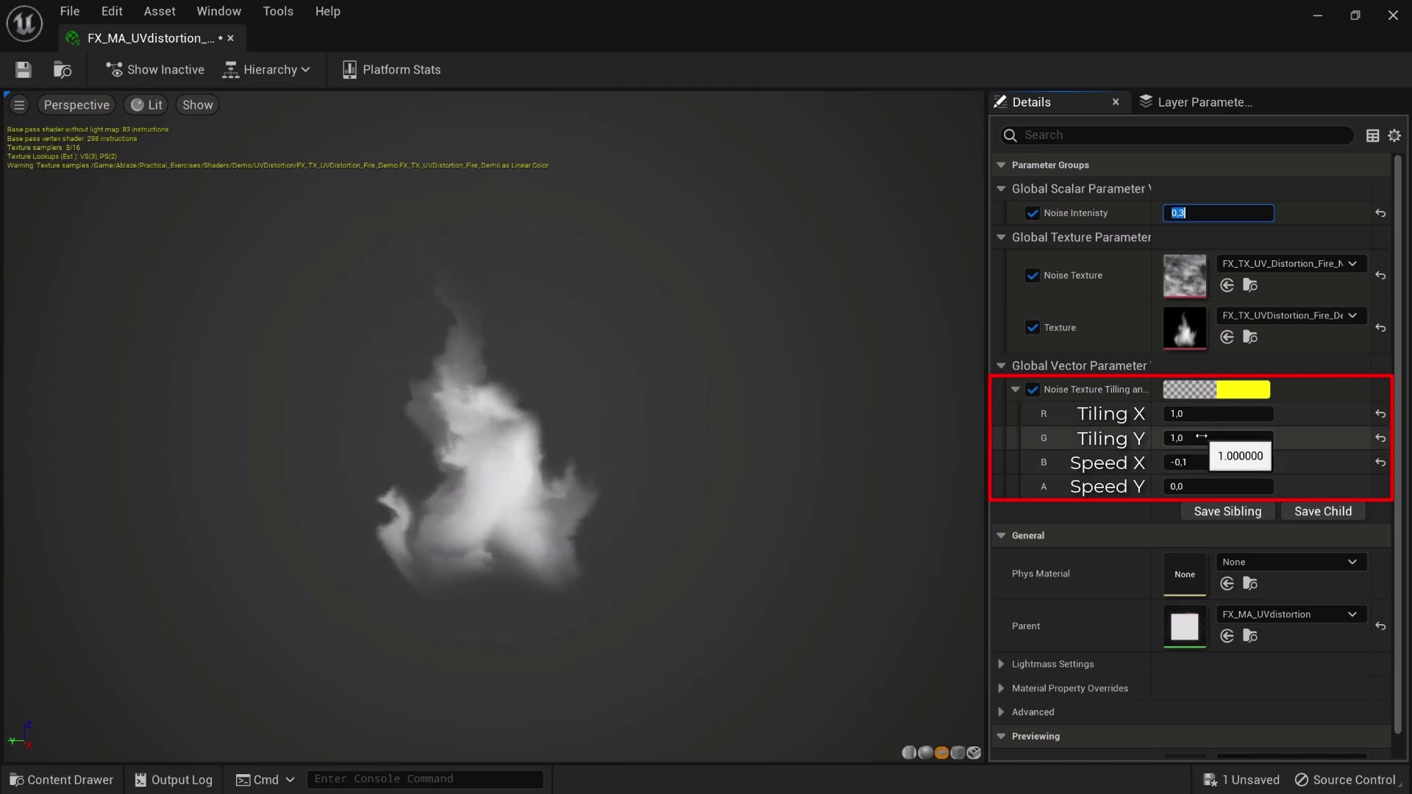
left_click(1207, 438)
type("0,5")
key("Return")
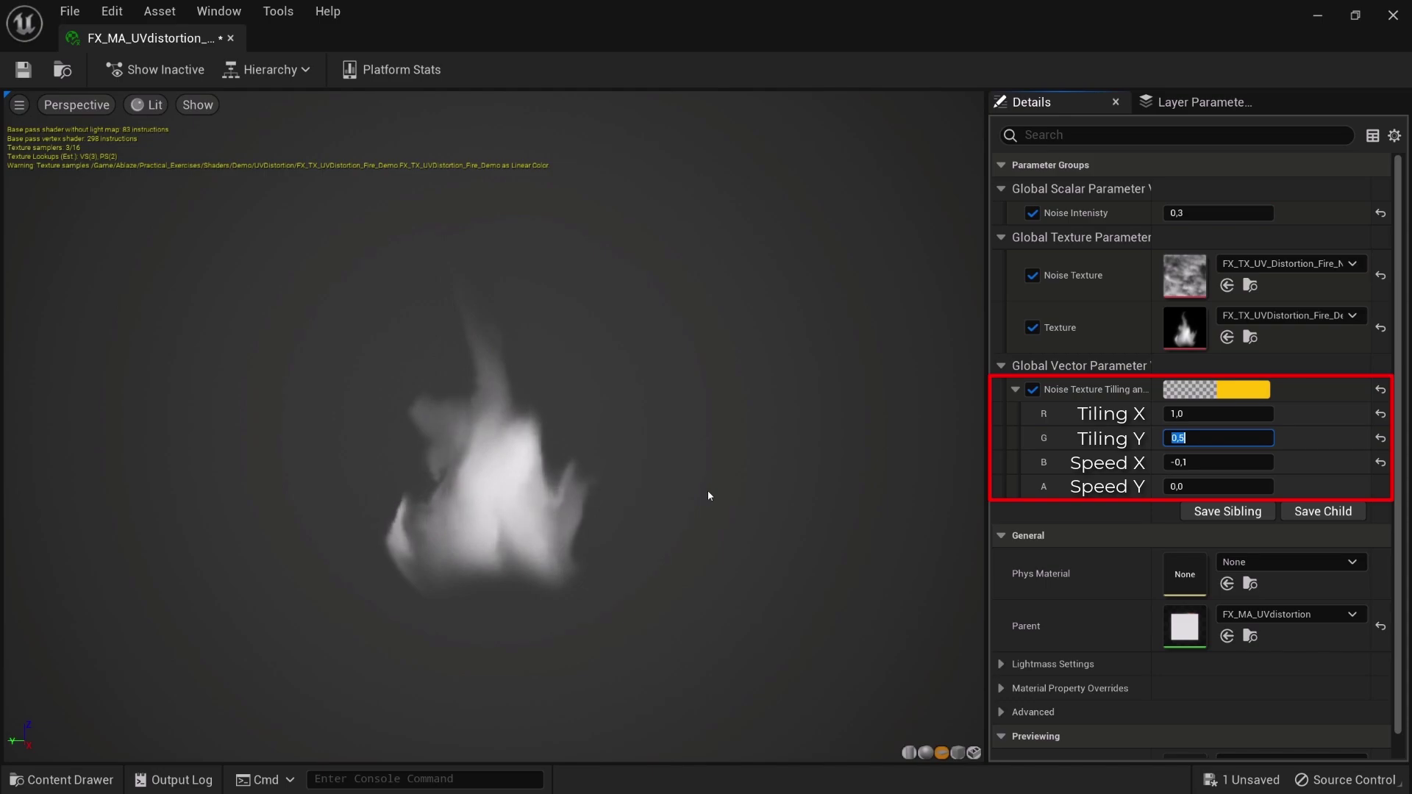
left_click(1210, 461)
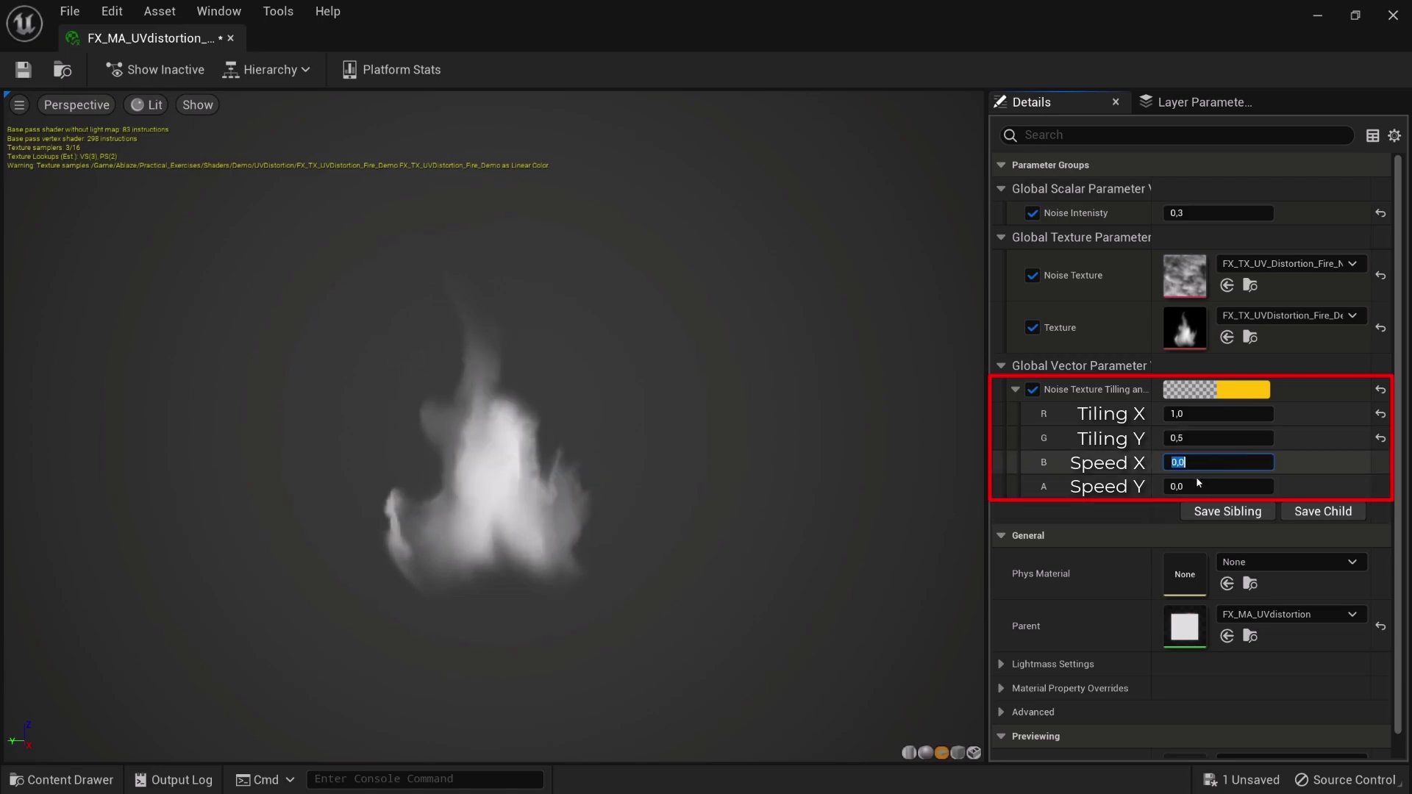
type("0")
type("0,4")
key("Tab")
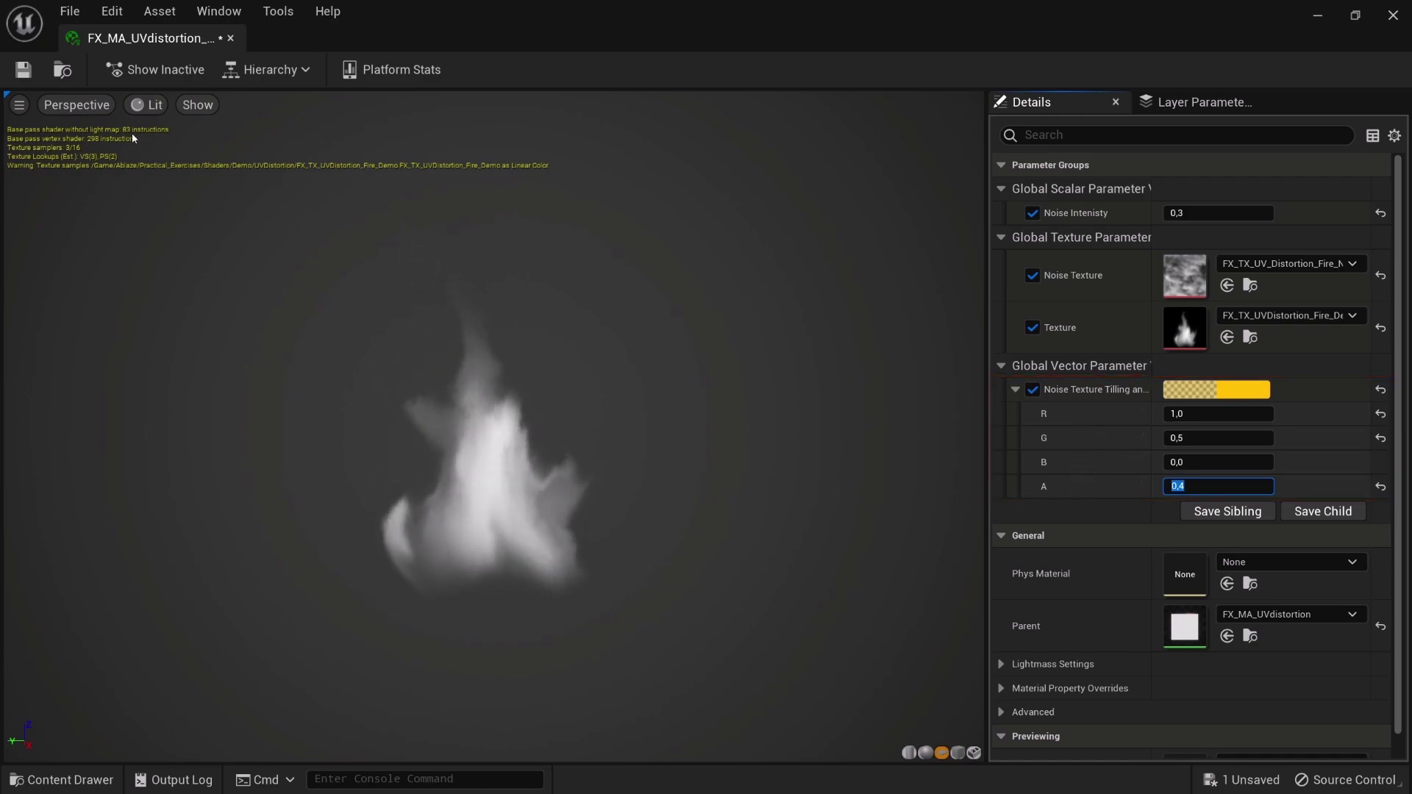
left_click(23, 69)
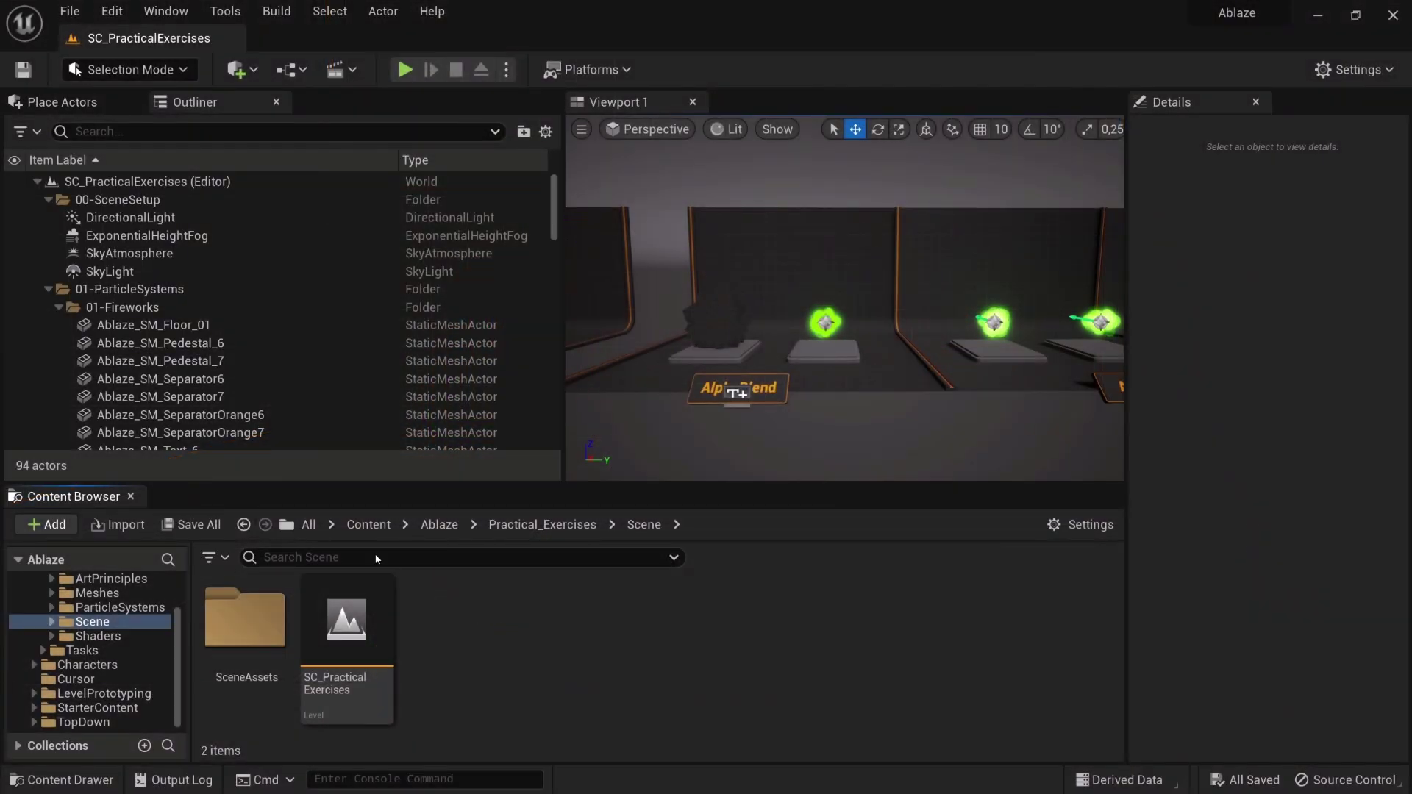
Find the FX_NS_UVDistortion actor in the Outliner and frame it in the viewport.
left_click(145, 132)
type("f")
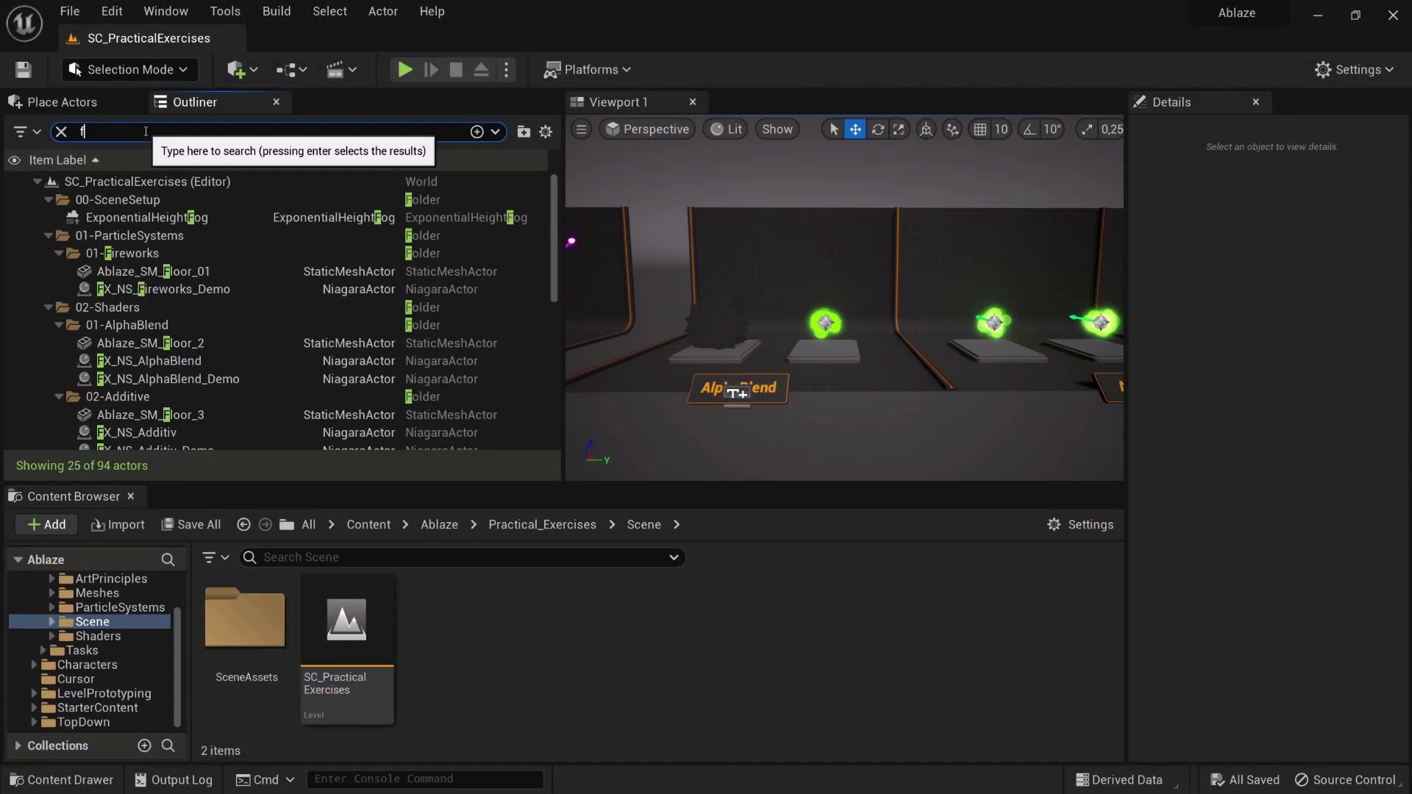
type("x ns")
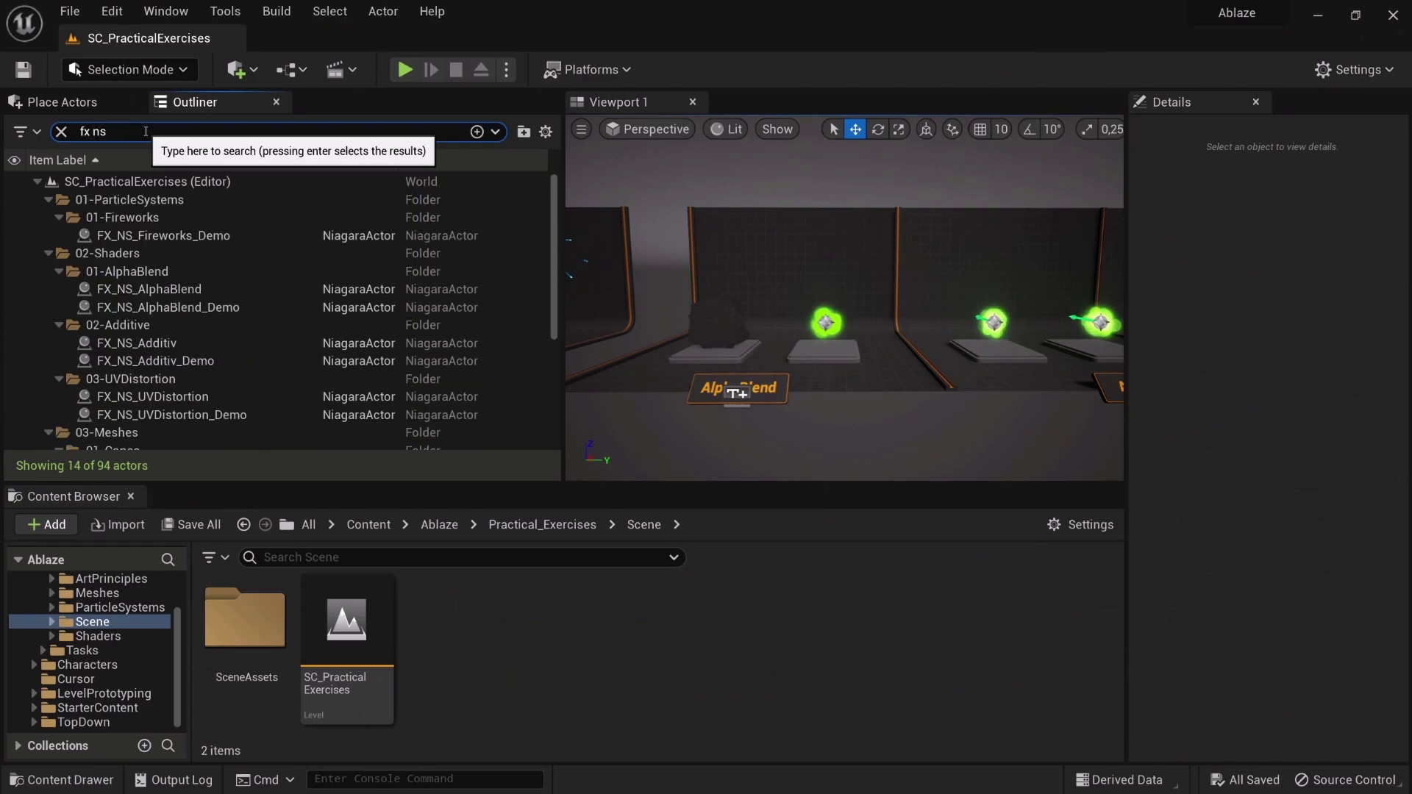
left_click(288, 396)
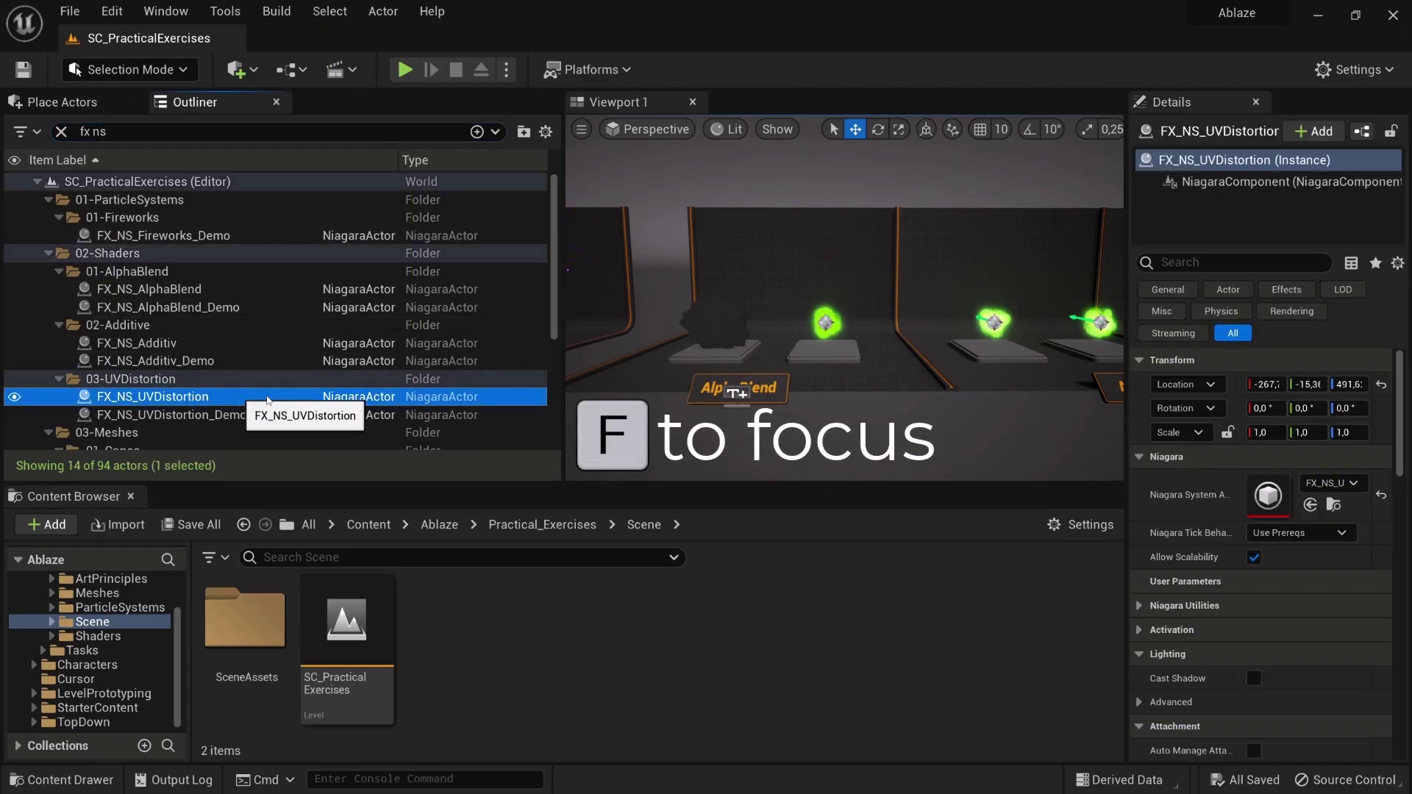
key("f")
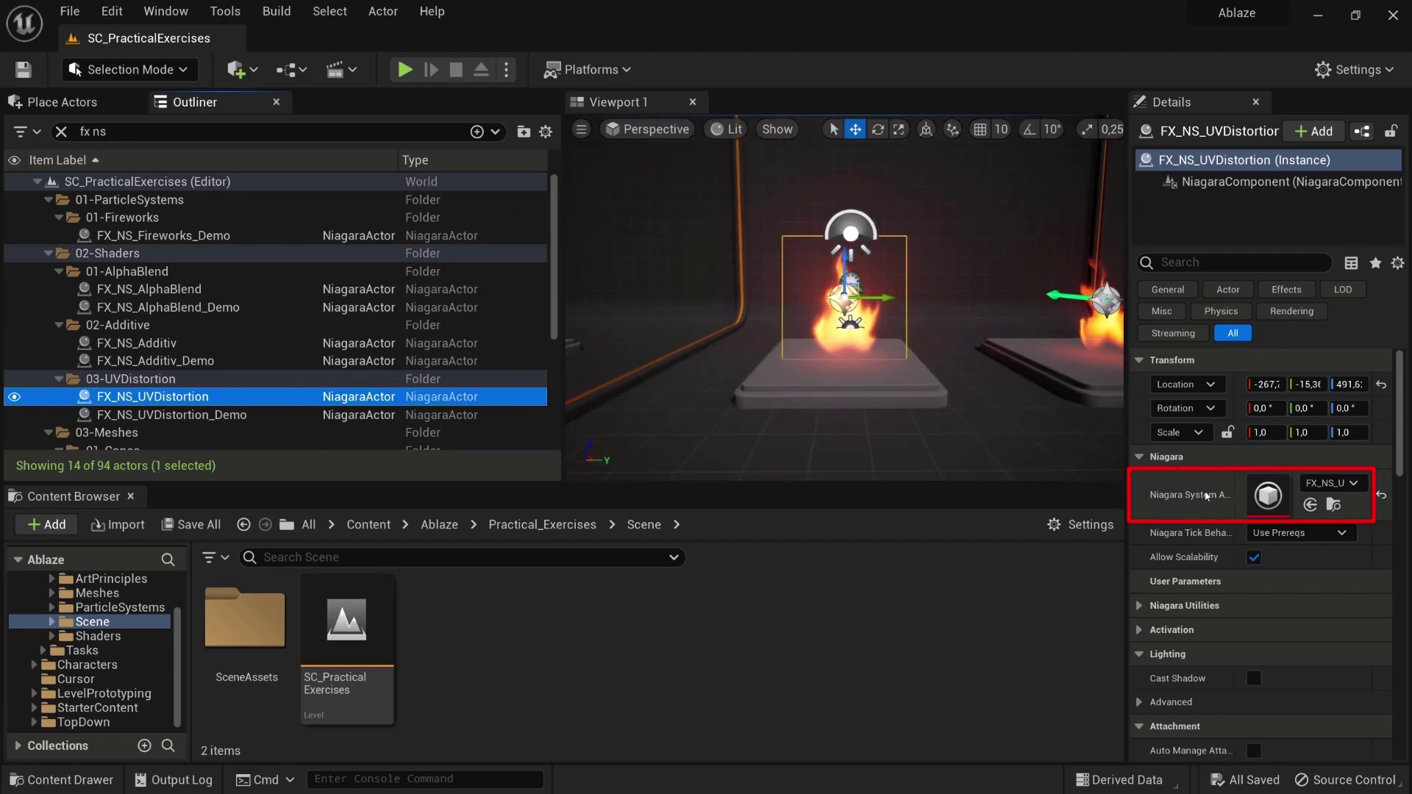
Open the FX_NS_UVDistortion Niagara system and set its Sprite Renderer material to FX_MA_UVdistortion_Inst.
left_click(1267, 505)
double_click(1265, 502)
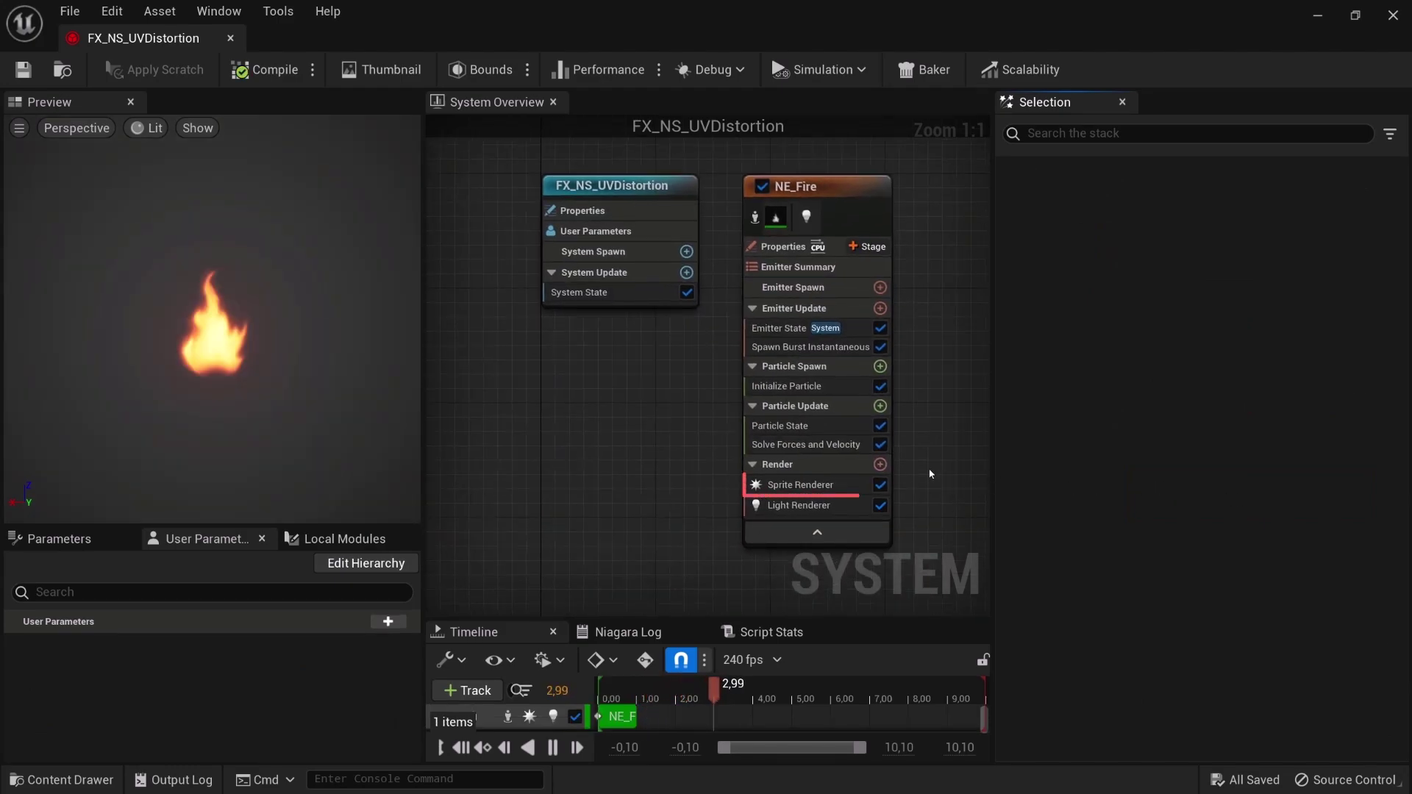
left_click(825, 486)
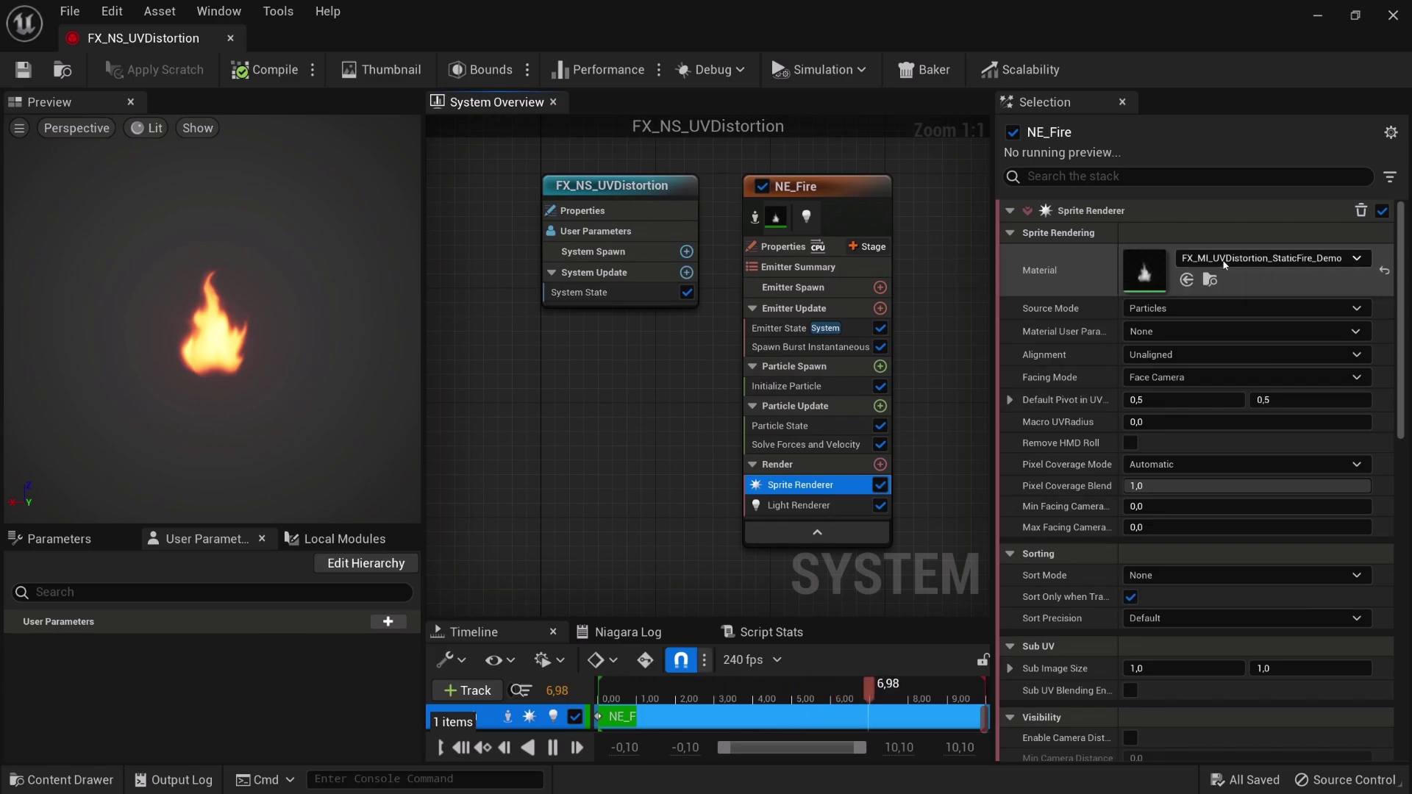
left_click(1224, 263)
type("uv distortion")
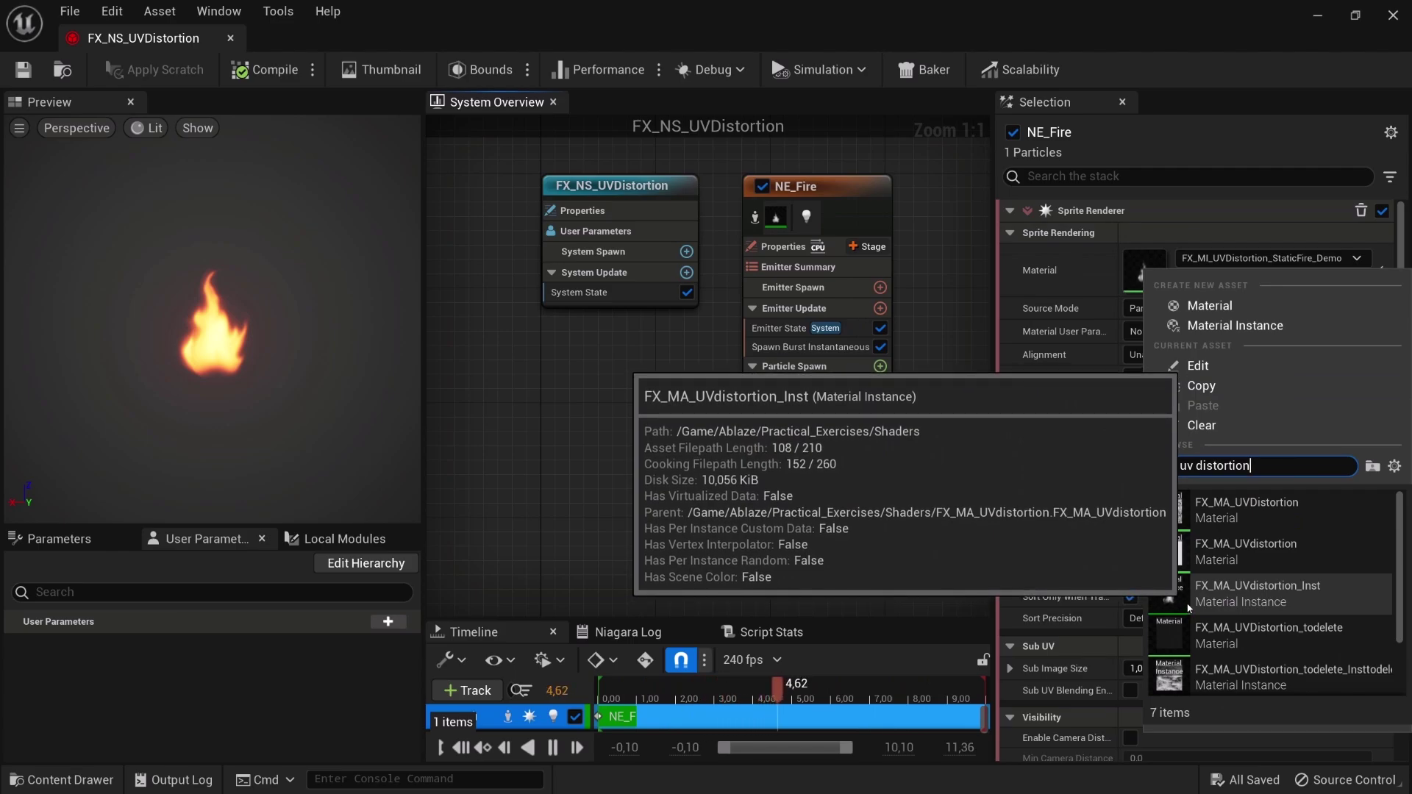
left_click(1189, 607)
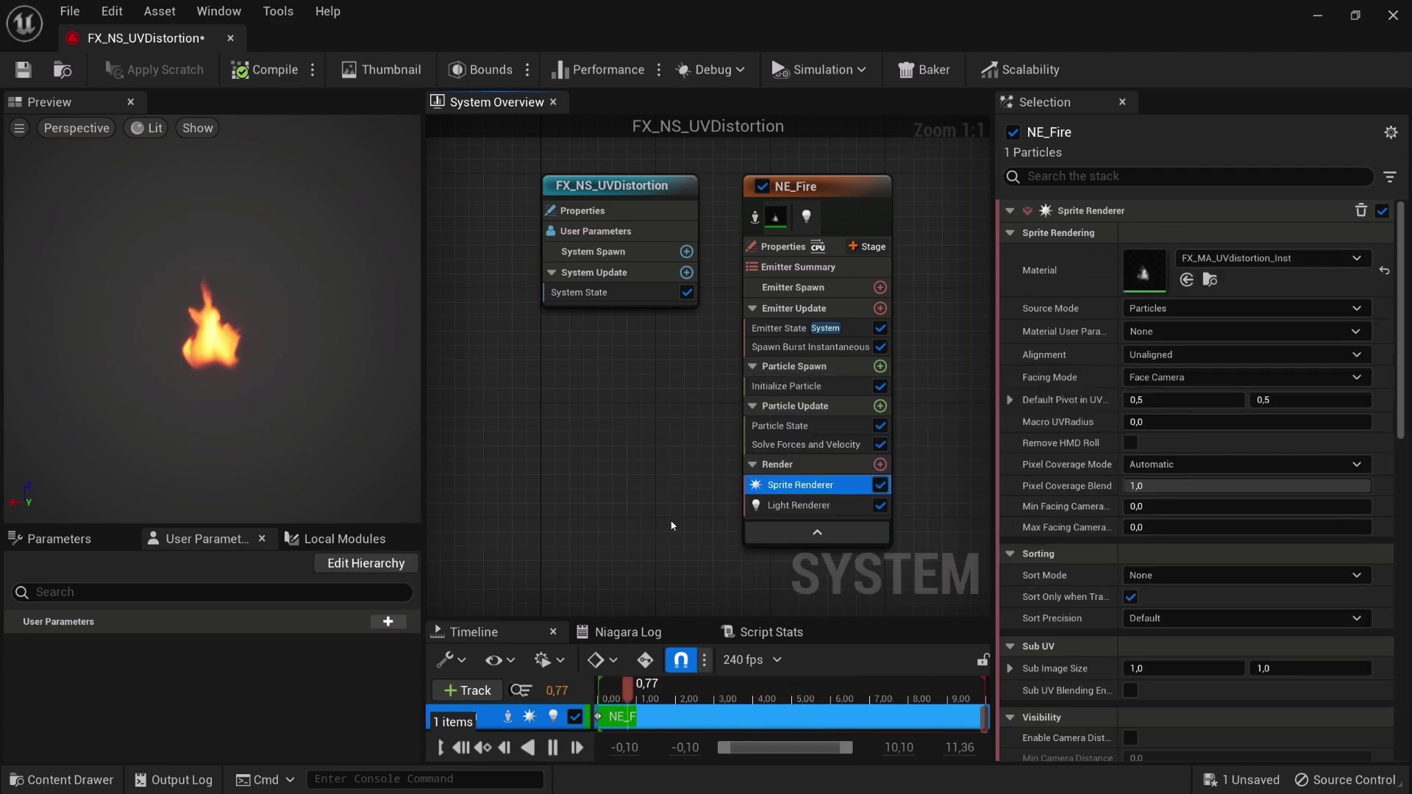